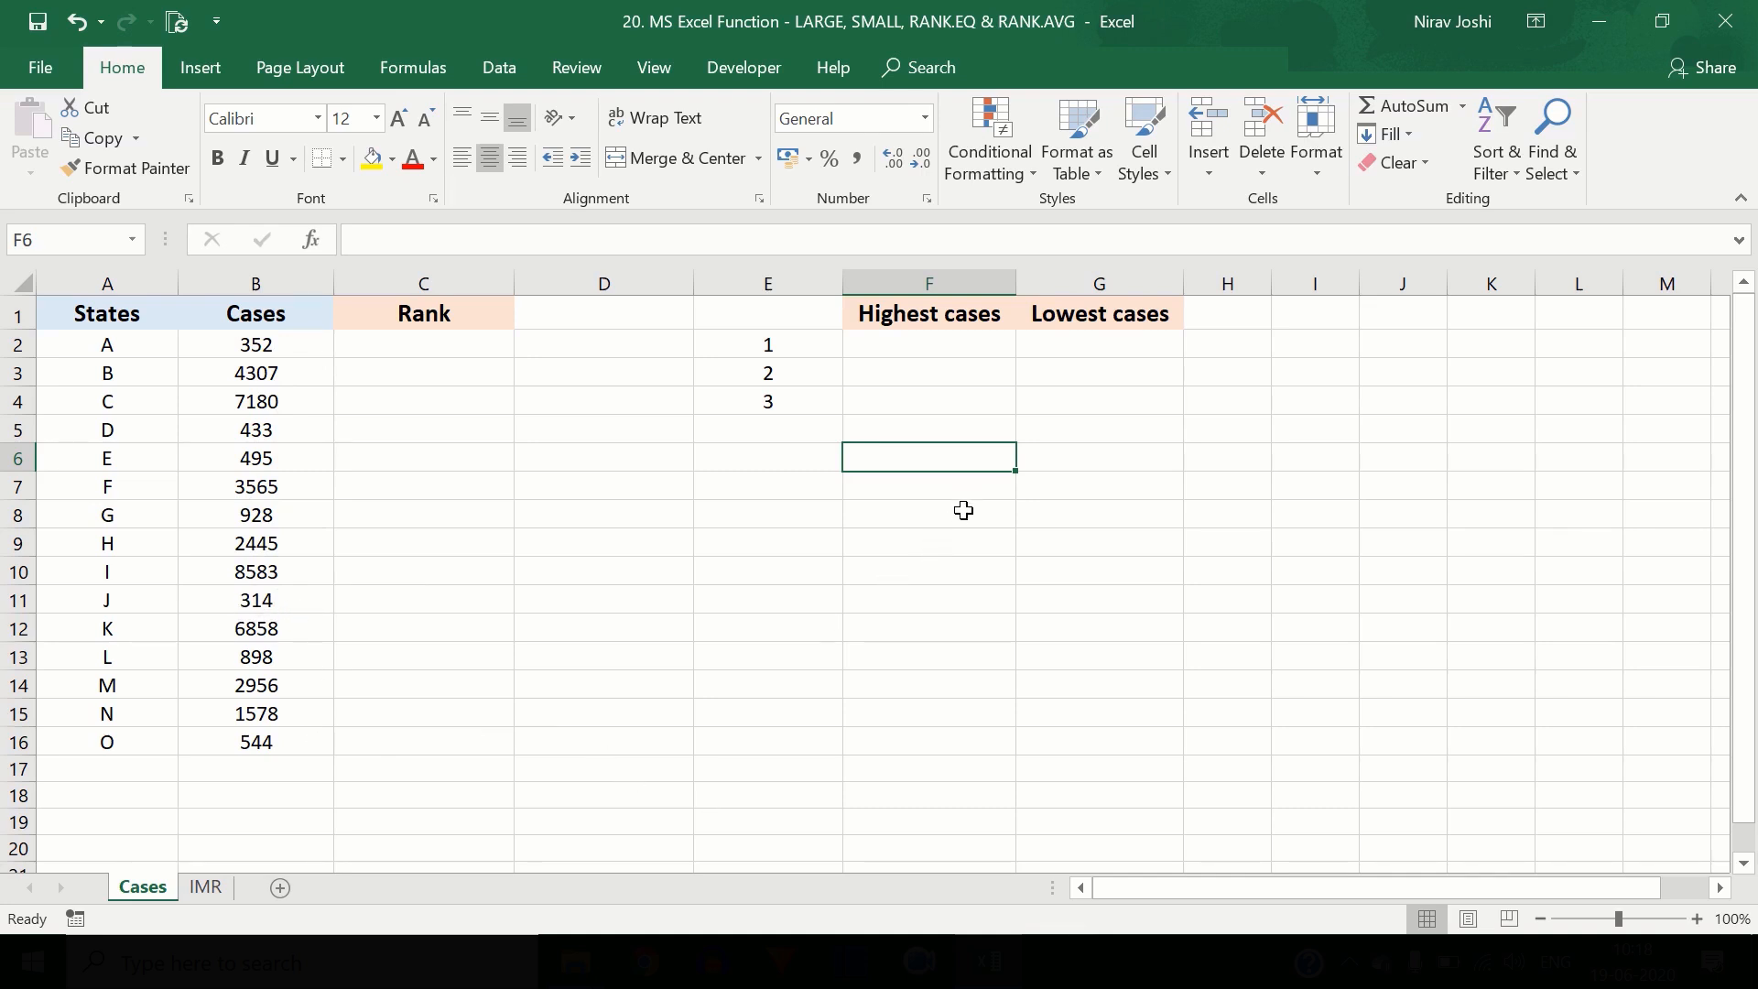
# - Begin a LARGE formula in cell F2 with the whole Cases column, B:B, as the array
pyautogui.click(939, 360)
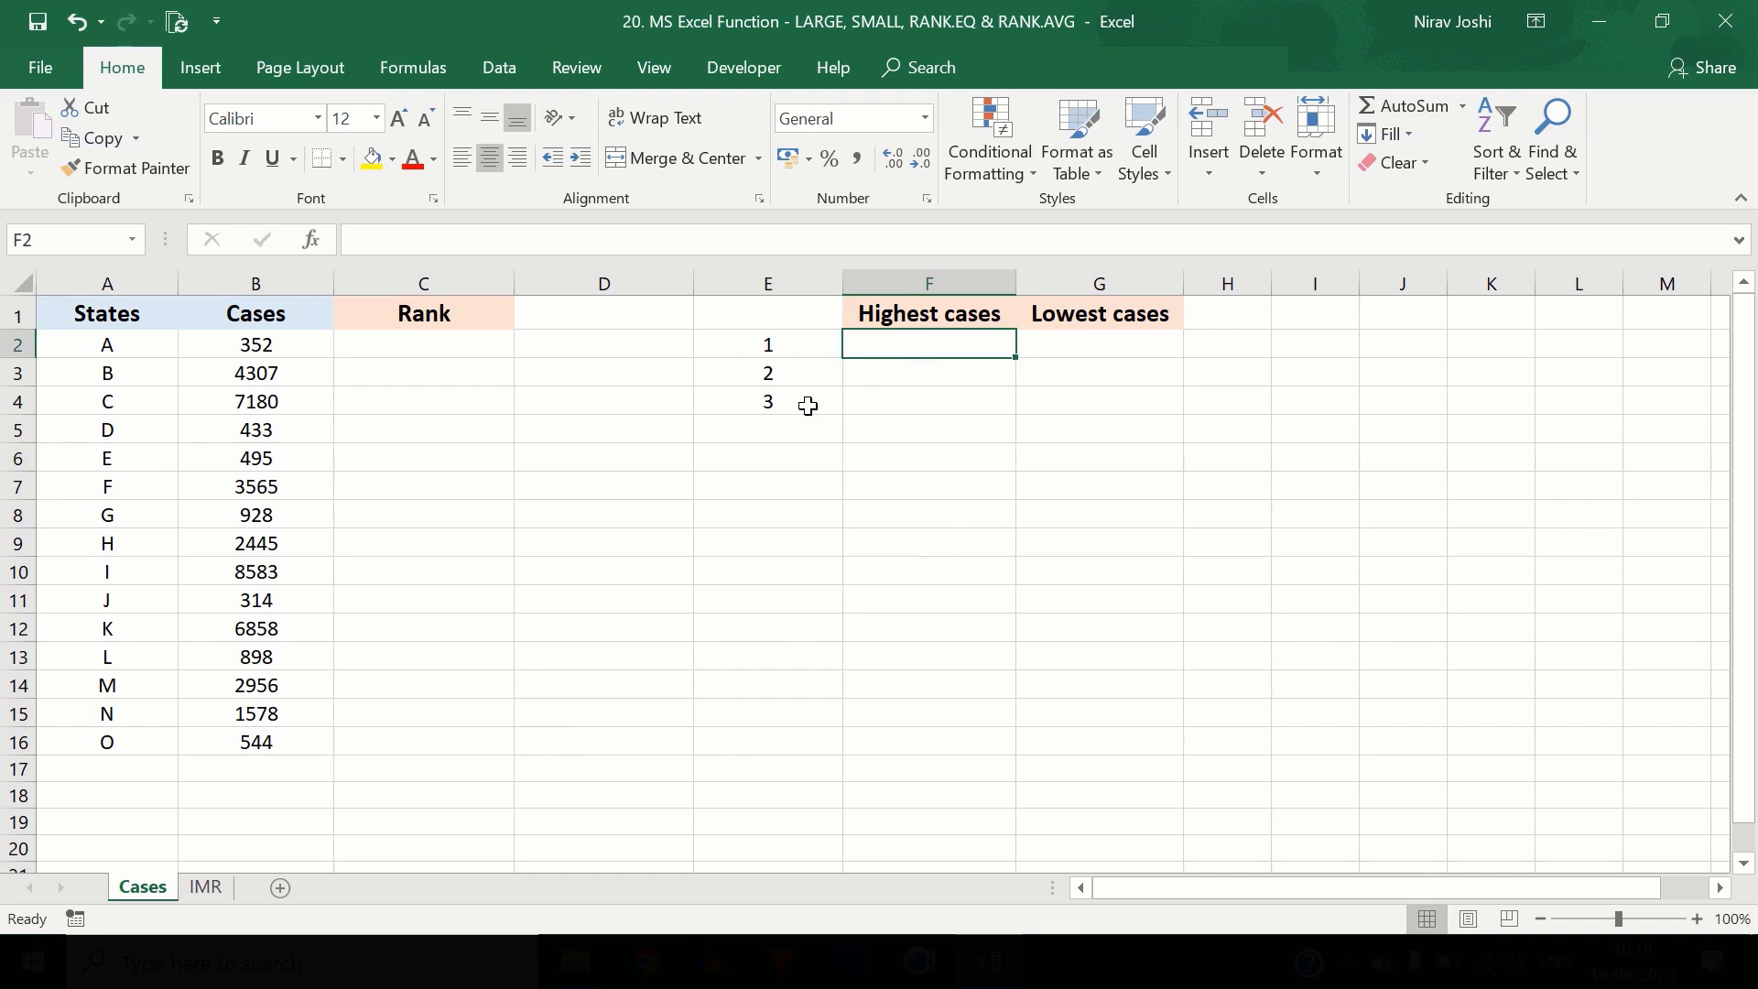
pyautogui.write('-')
pyautogui.press('BackSpace')
pyautogui.write('=')
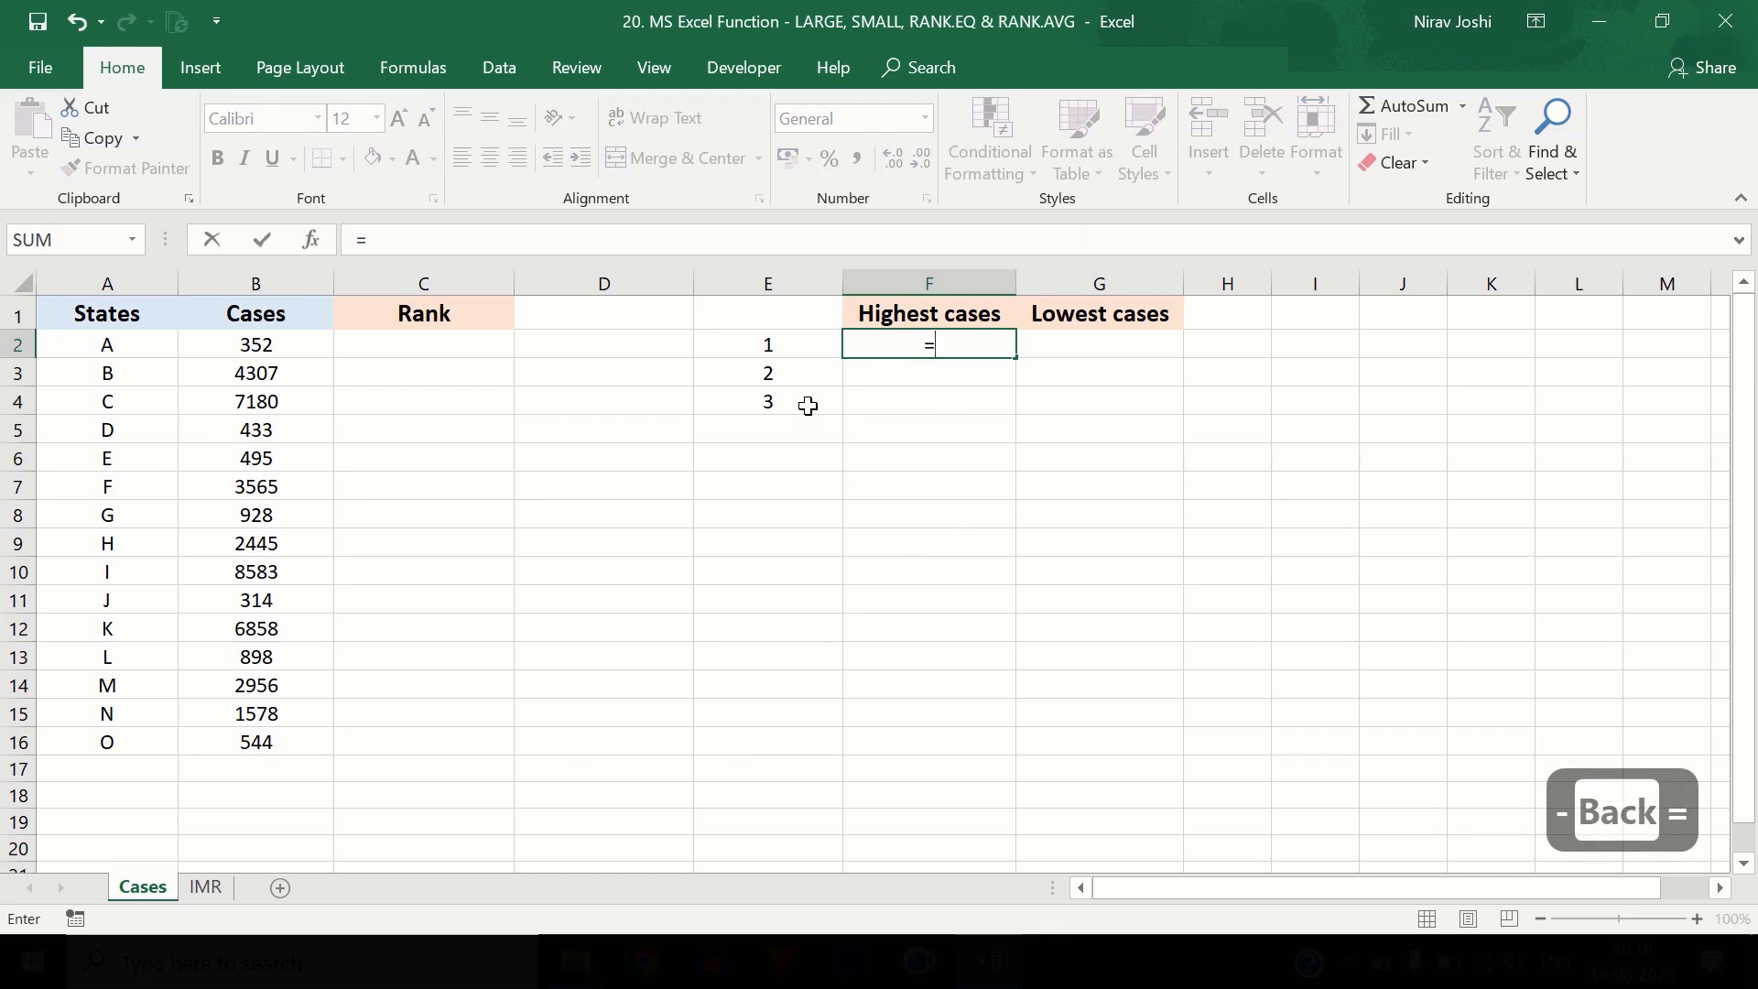
pyautogui.write('large')
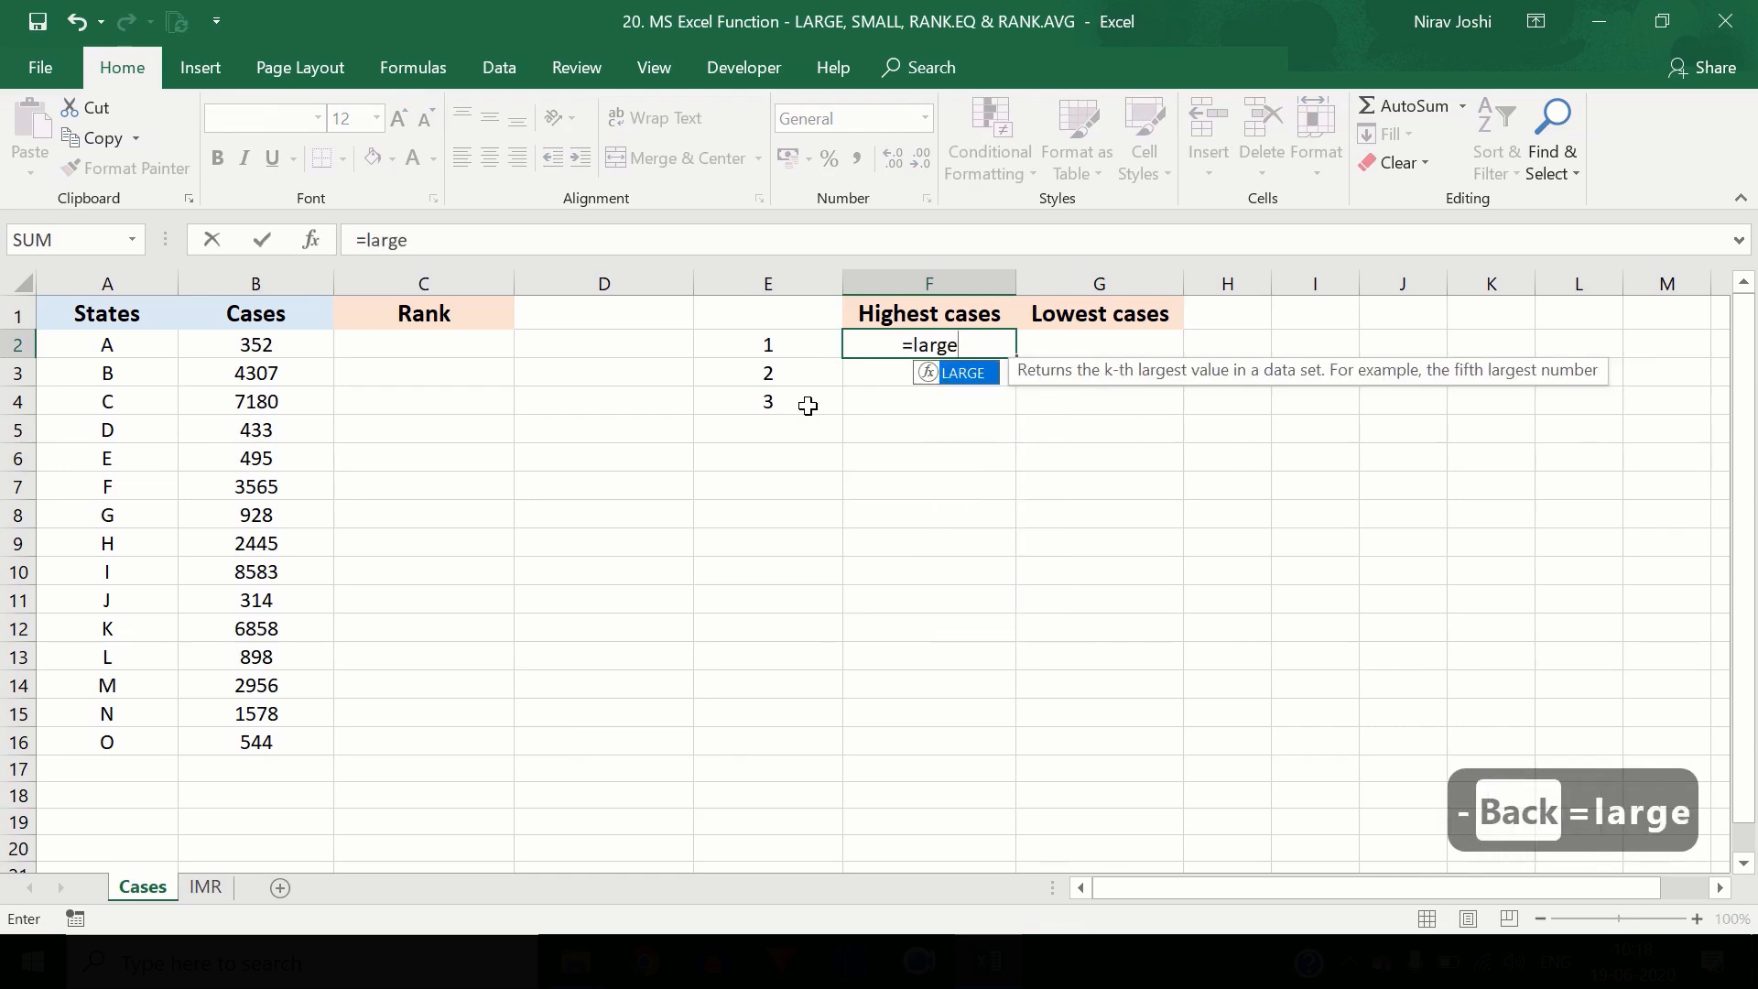
pyautogui.write('(')
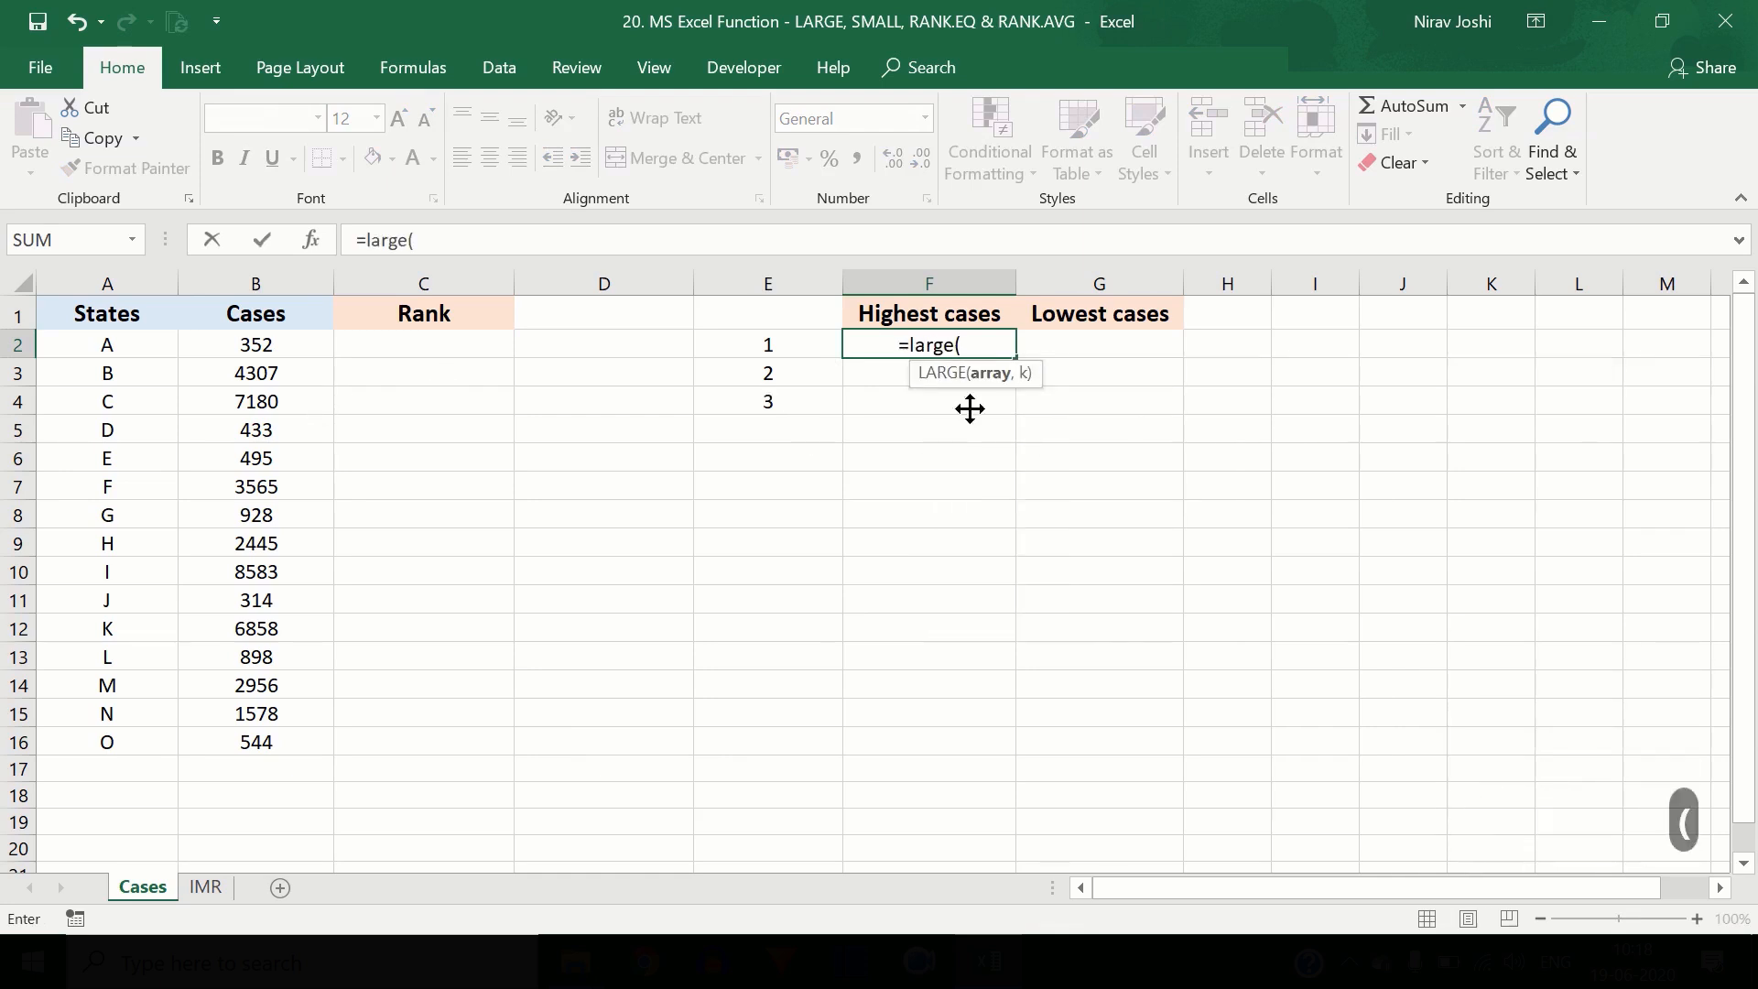
pyautogui.click(257, 284)
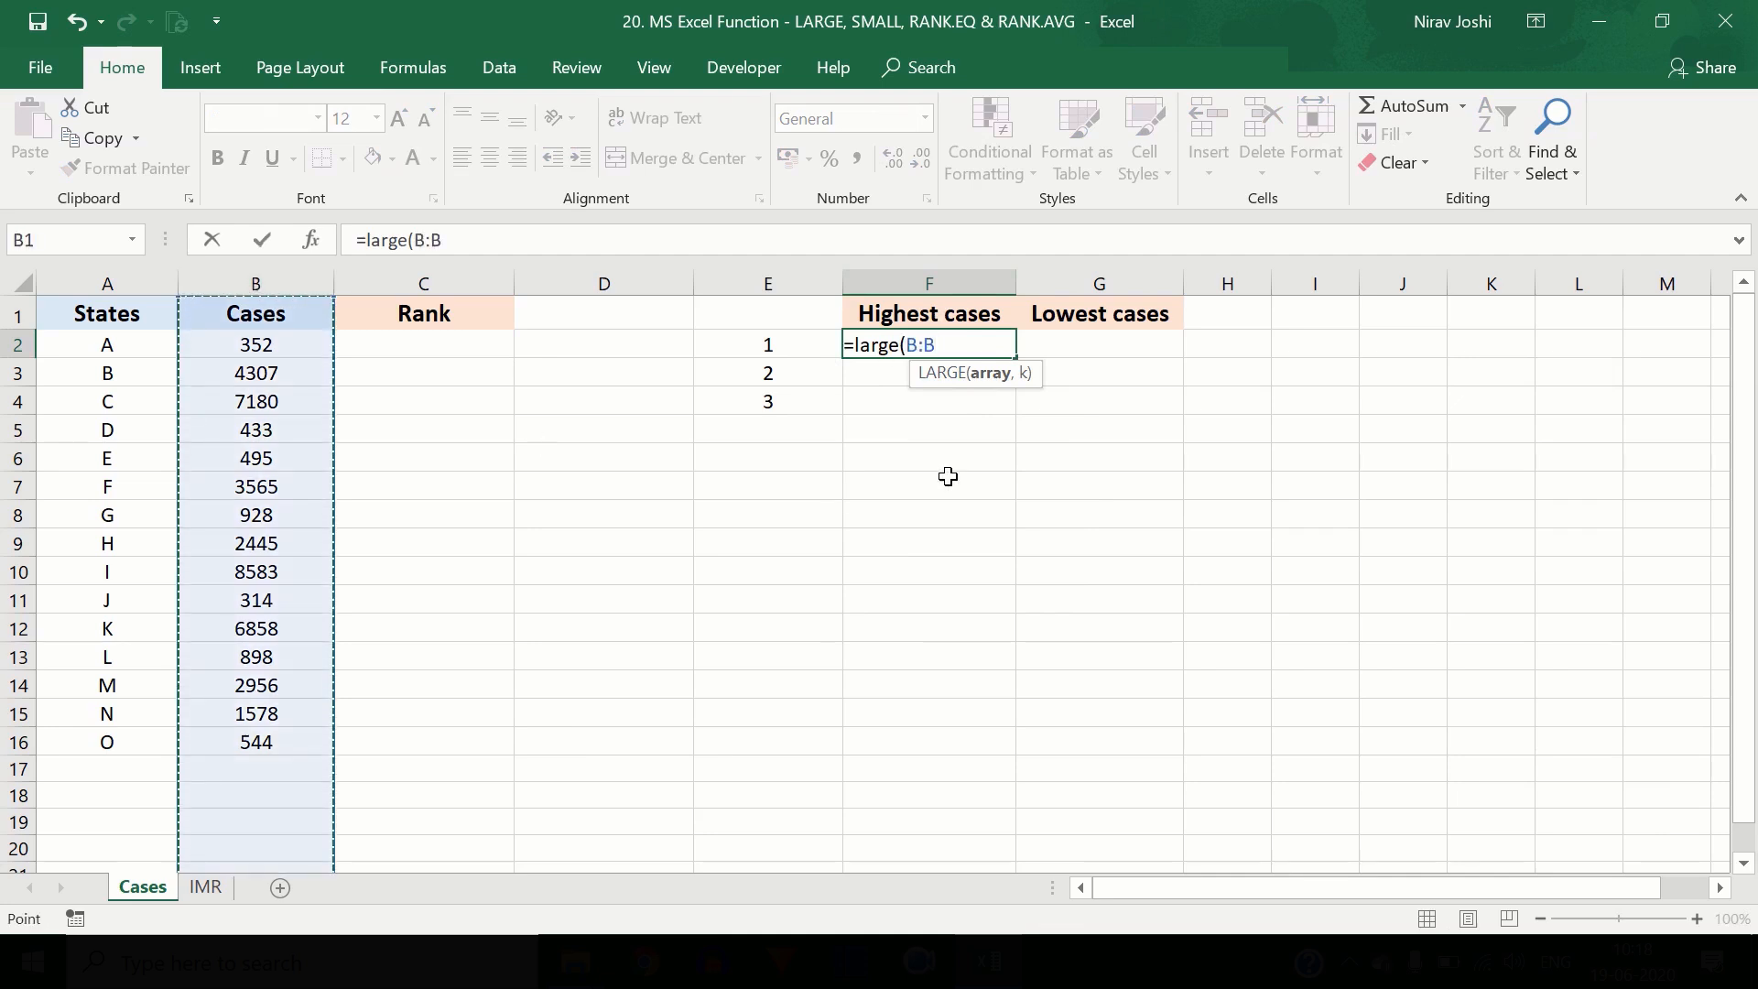
pyautogui.write(',')
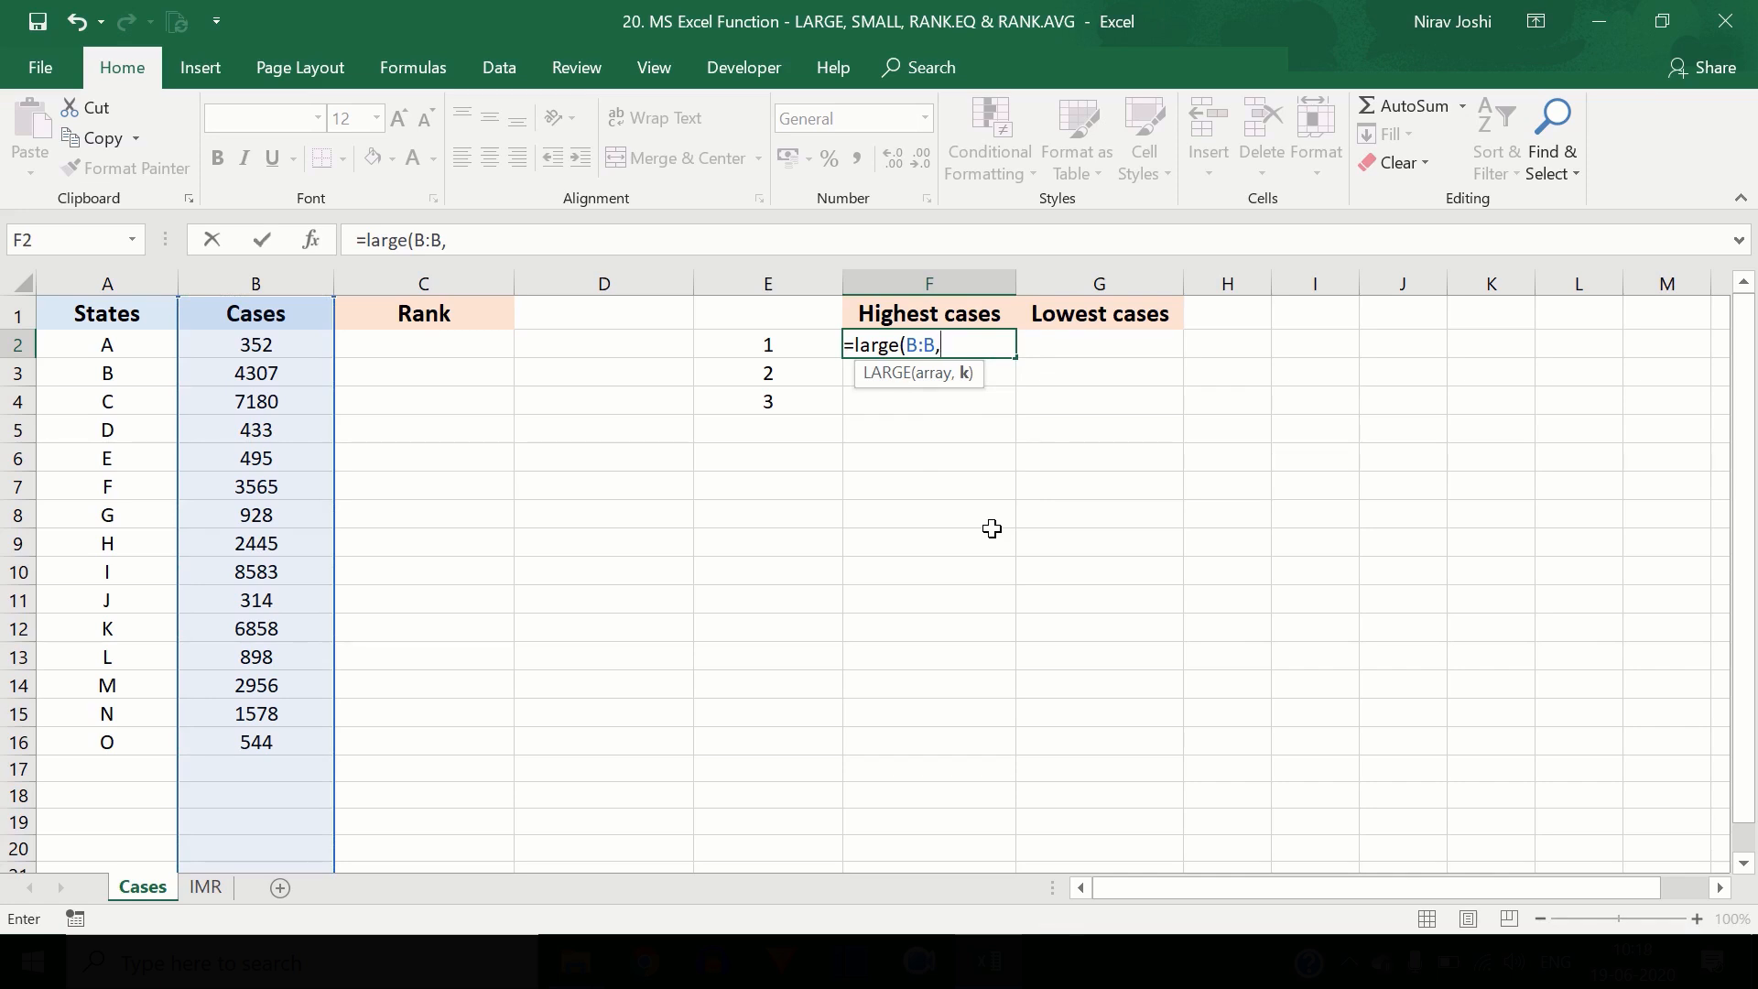
pyautogui.write('1')
pyautogui.press('BackSpace')
pyautogui.write('2')
pyautogui.press('BackSpace')
pyautogui.write('1')
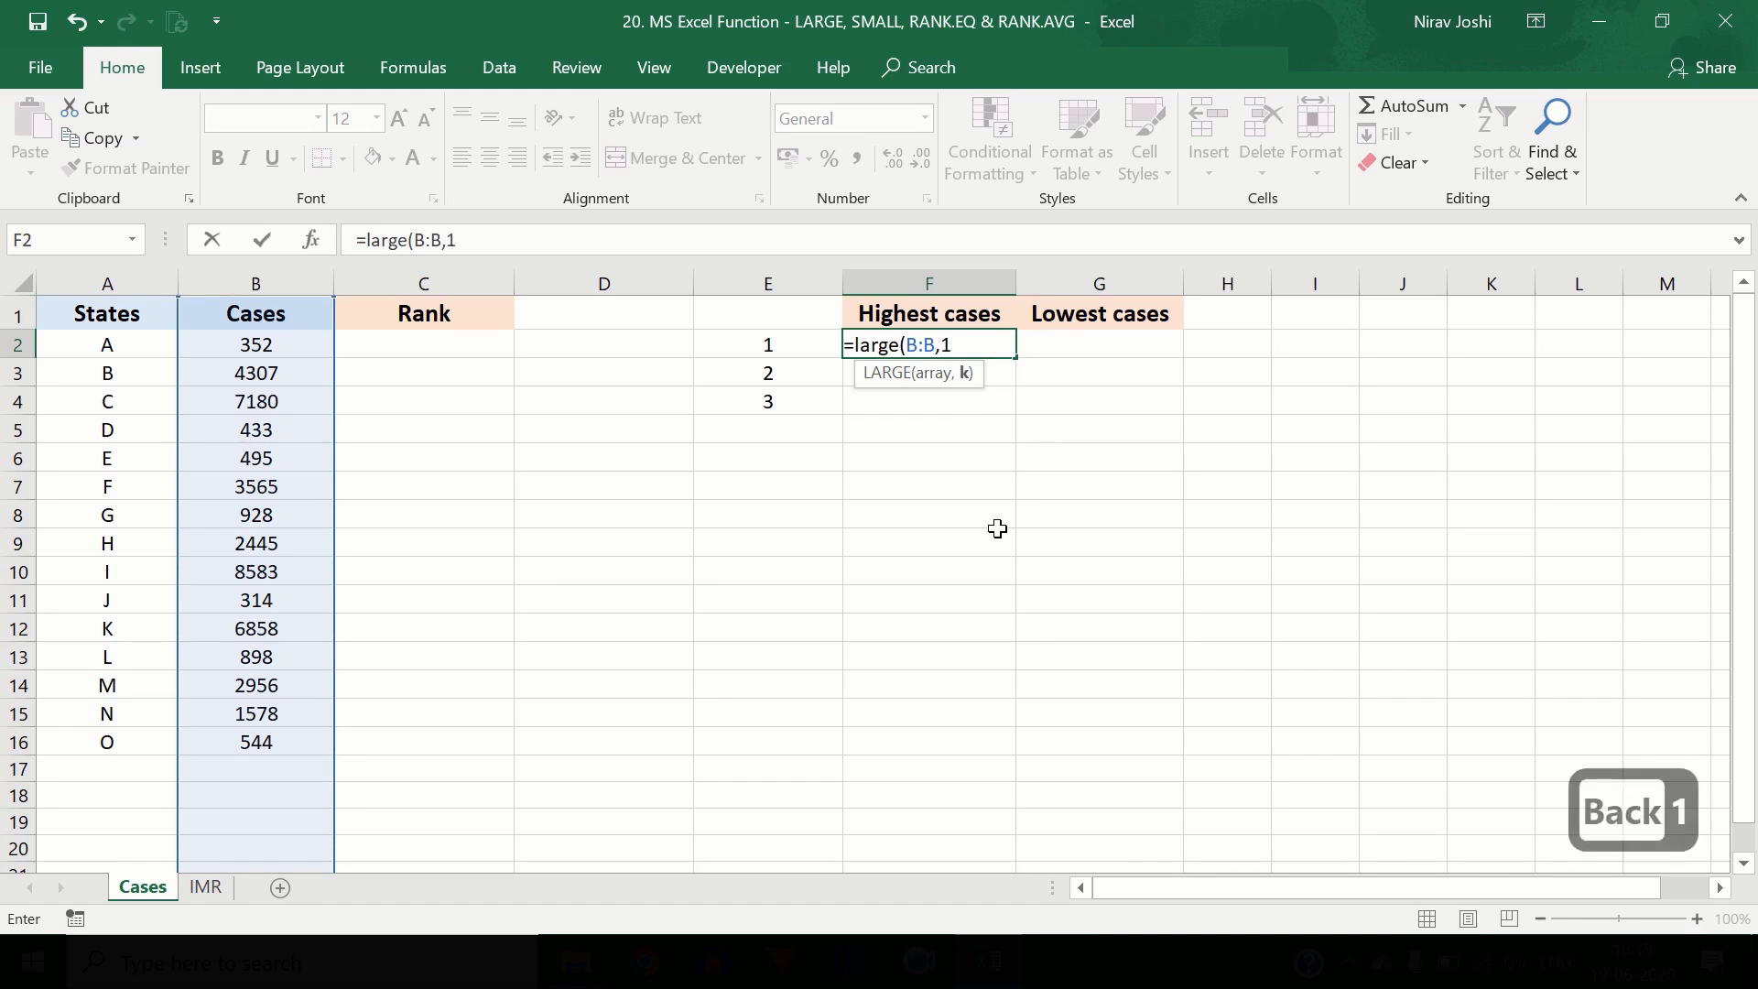
pyautogui.press('BackSpace')
# - Use cell E2 as the k argument and complete the formula as =LARGE(B:B,E2)
pyautogui.click(804, 349)
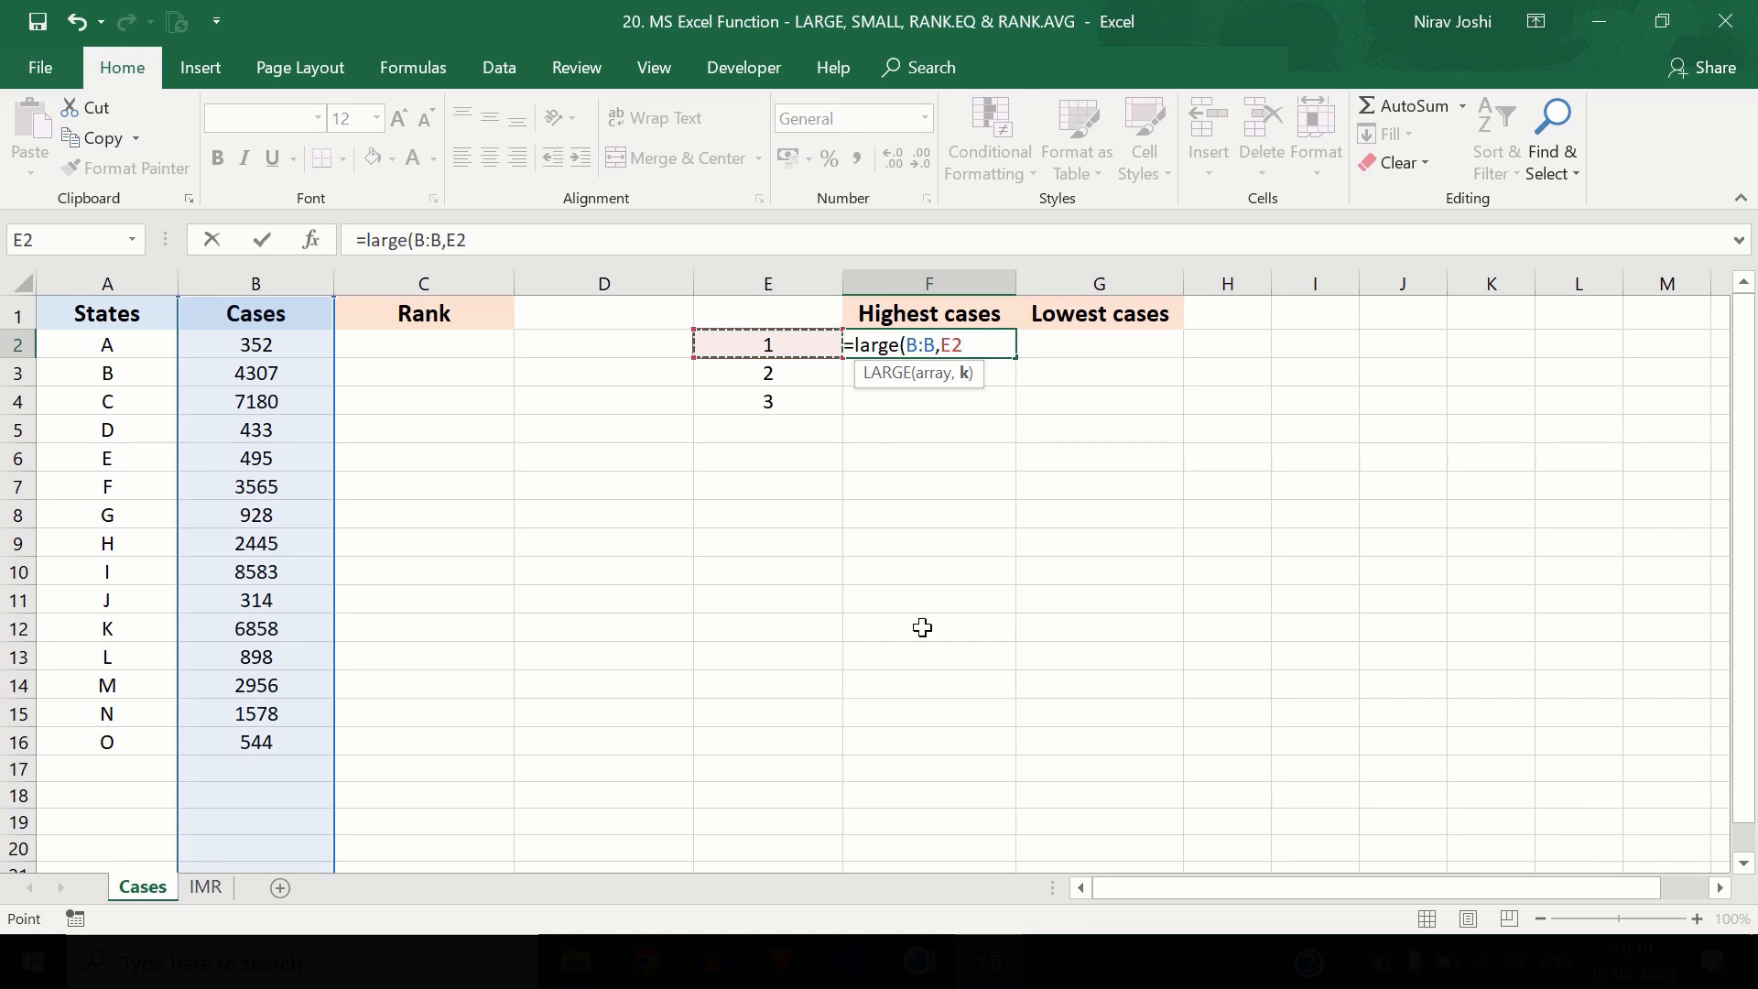
pyautogui.write(')')
pyautogui.press('Return')
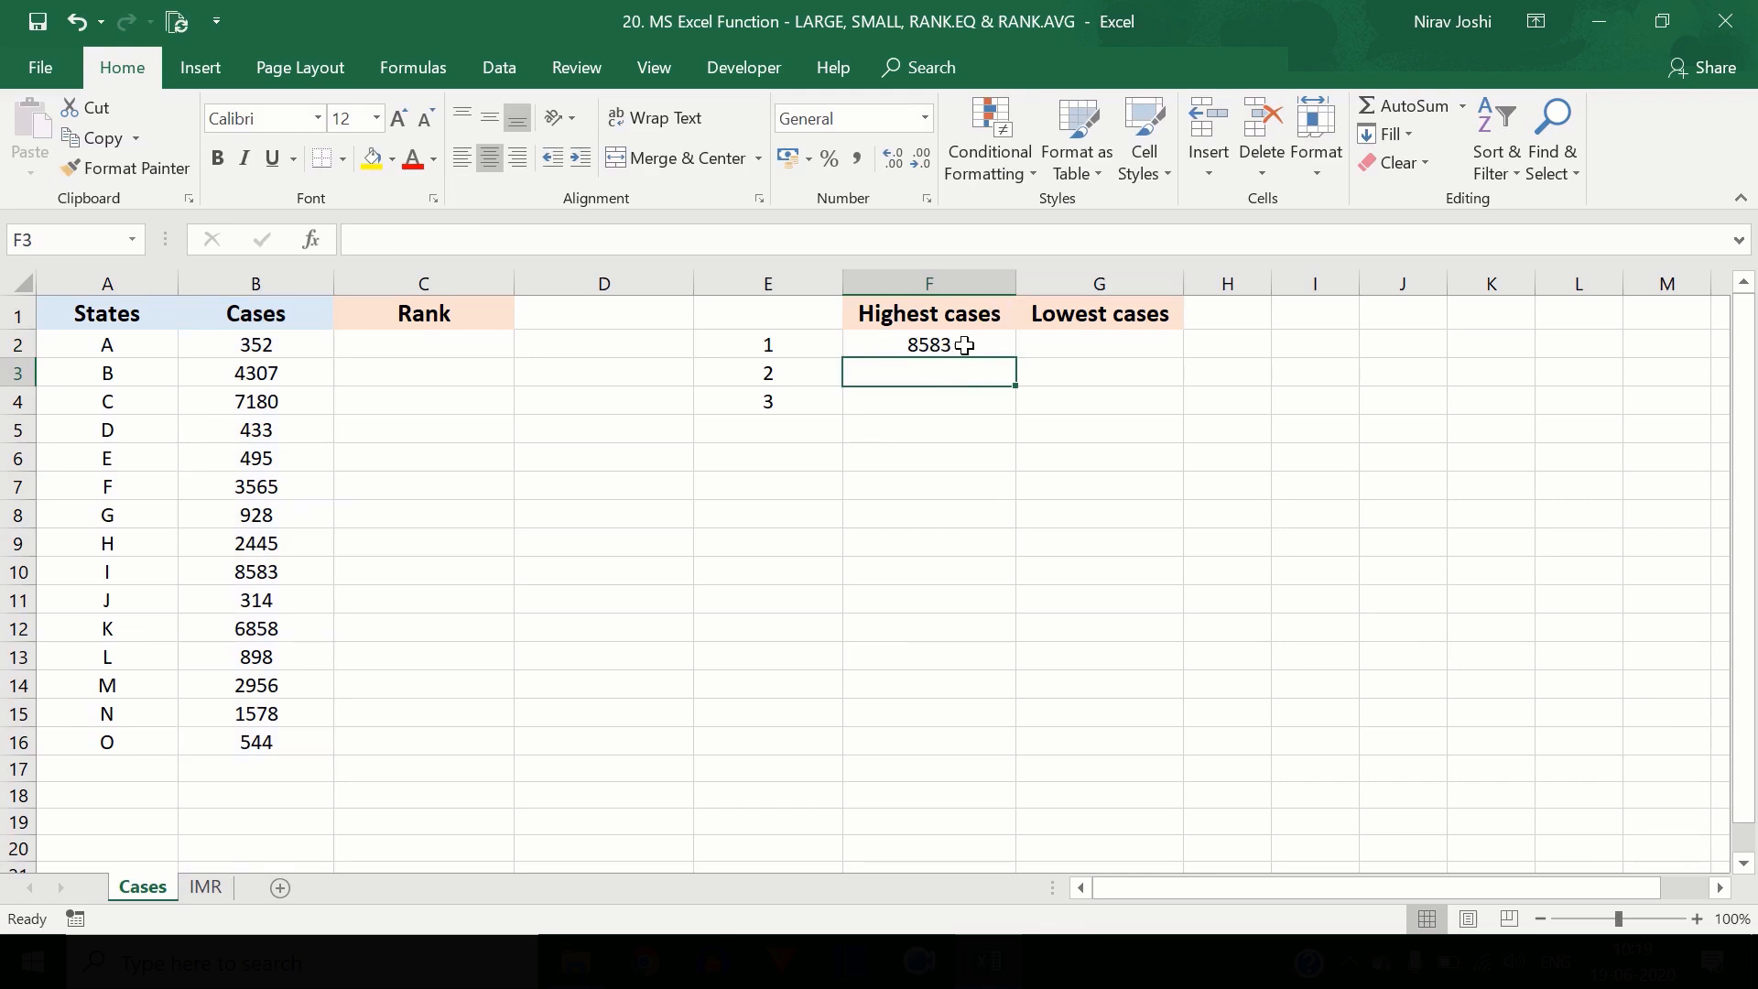
# - Fill the LARGE formula from F2 down to F4 for the top three case counts
pyautogui.click(993, 343)
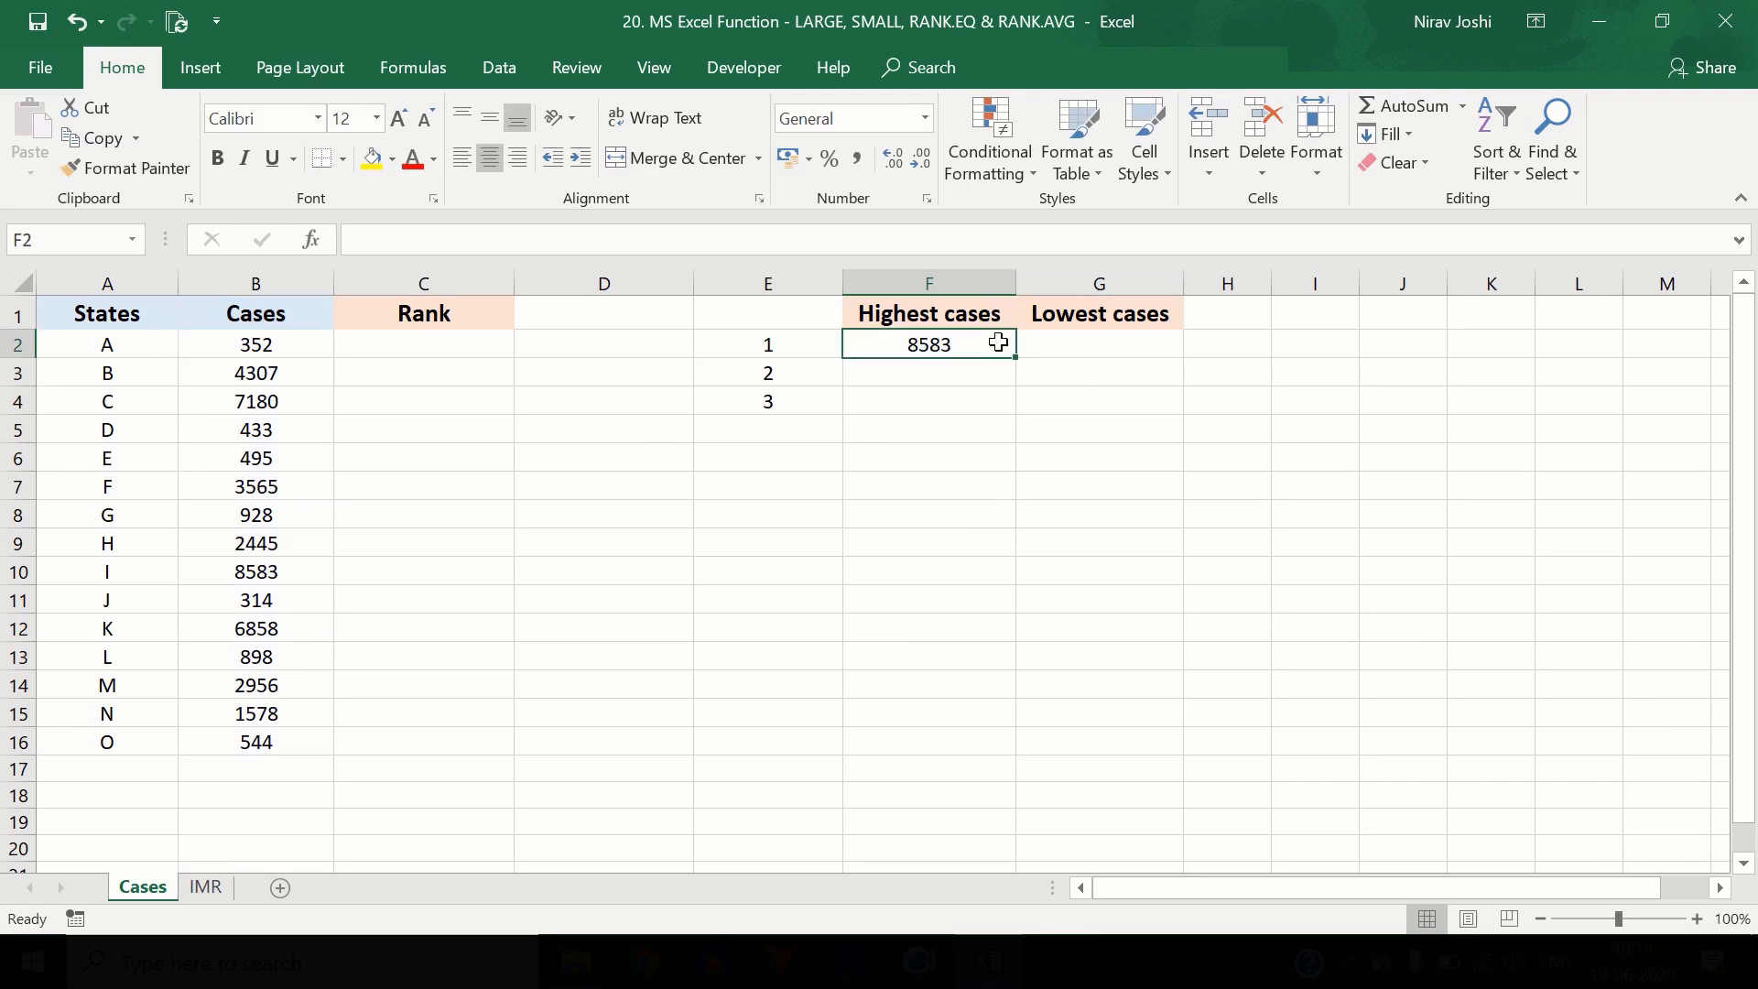
pyautogui.moveTo(1016, 358); pyautogui.dragTo(1019, 414)
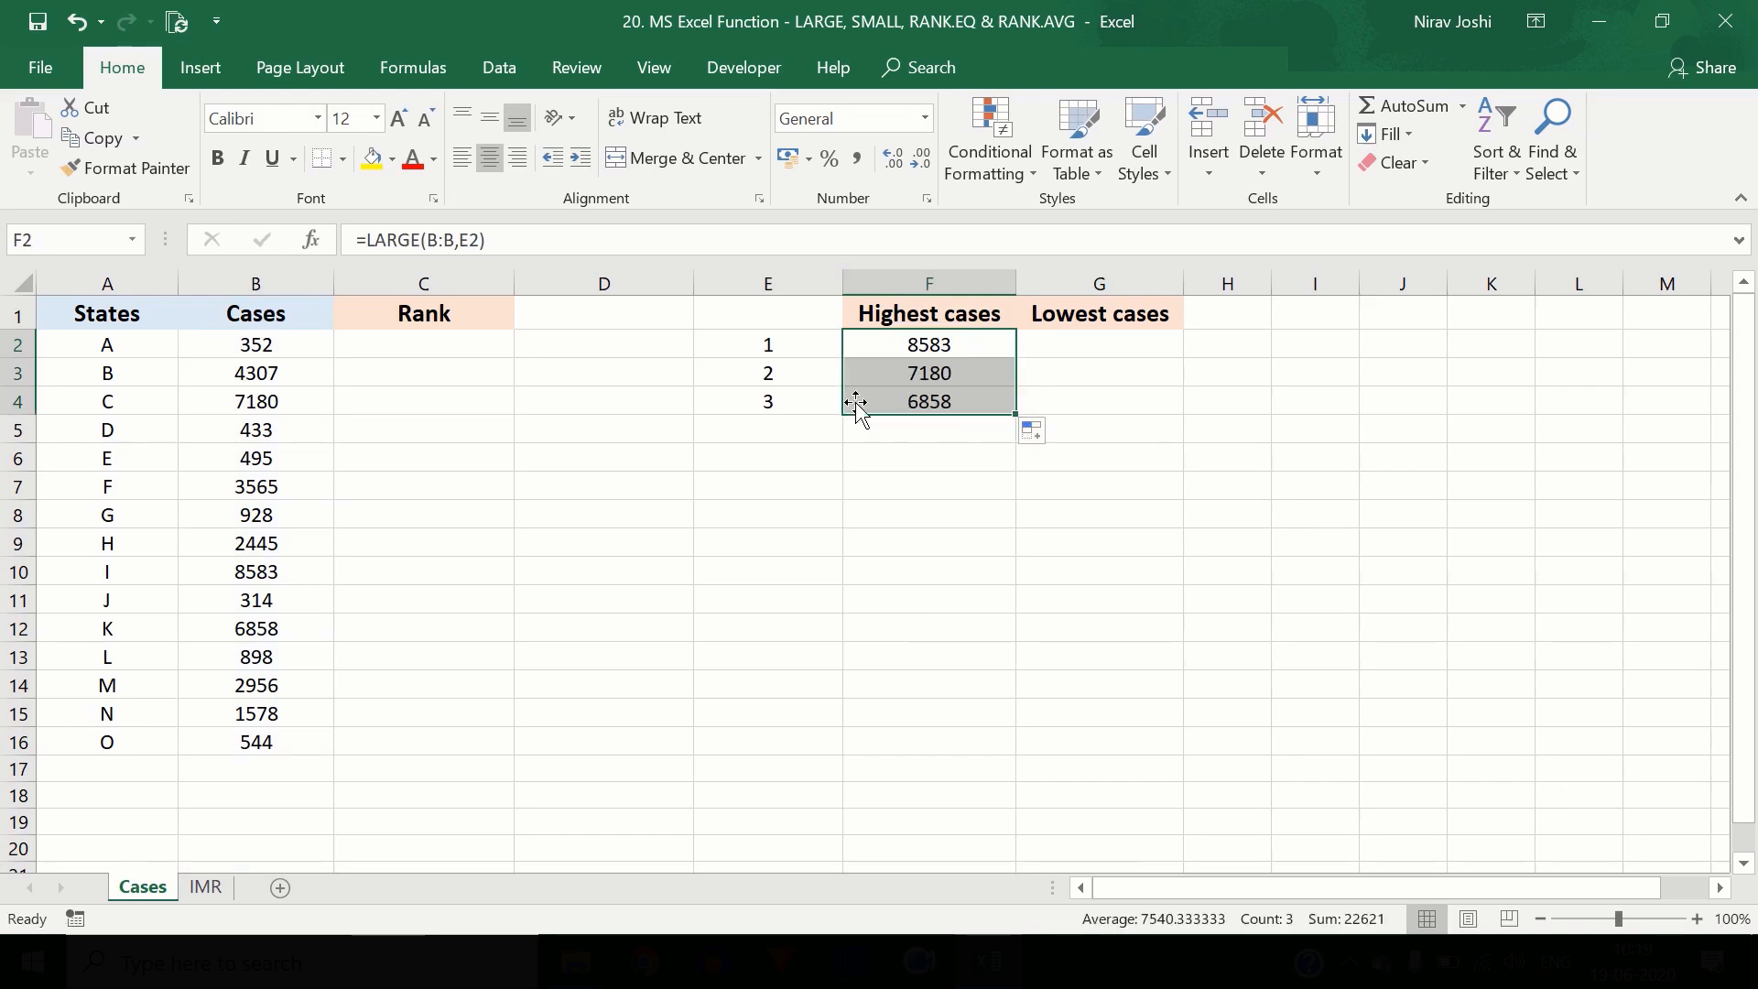
pyautogui.click(825, 389)
pyautogui.click(814, 413)
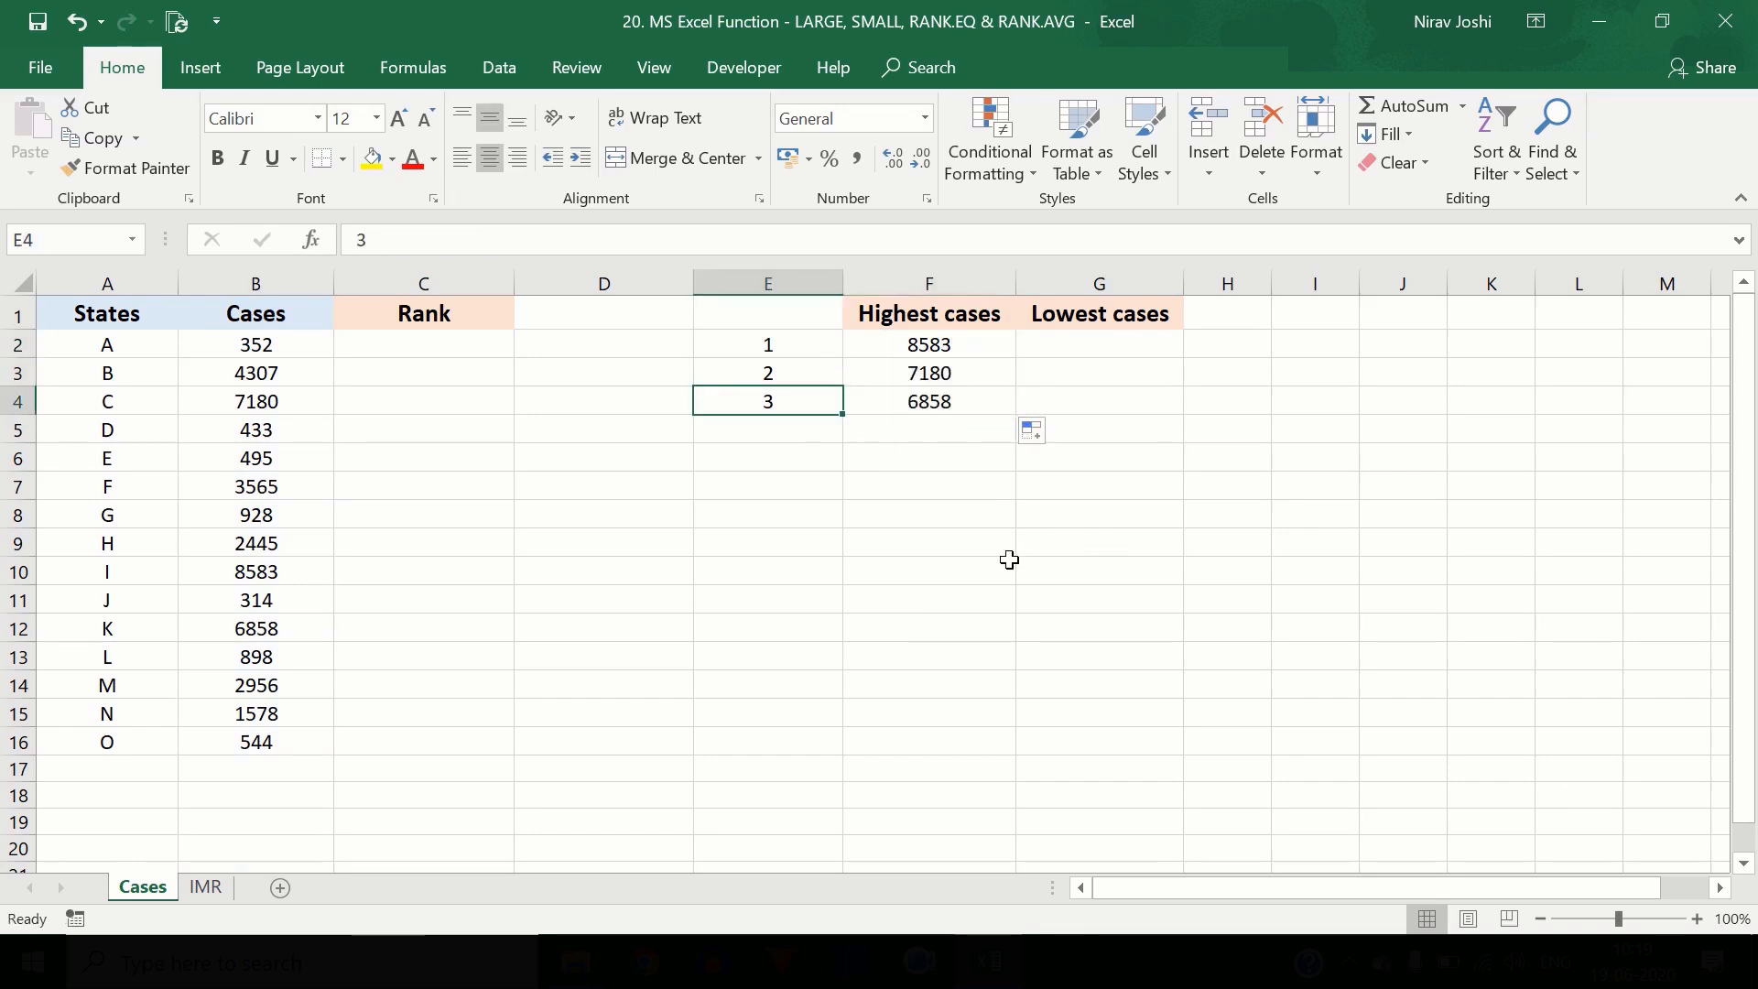
# - Enter =SMALL(B:B,E2) in cell G2 under Lowest cases
pyautogui.click(1071, 354)
pyautogui.write('=small')
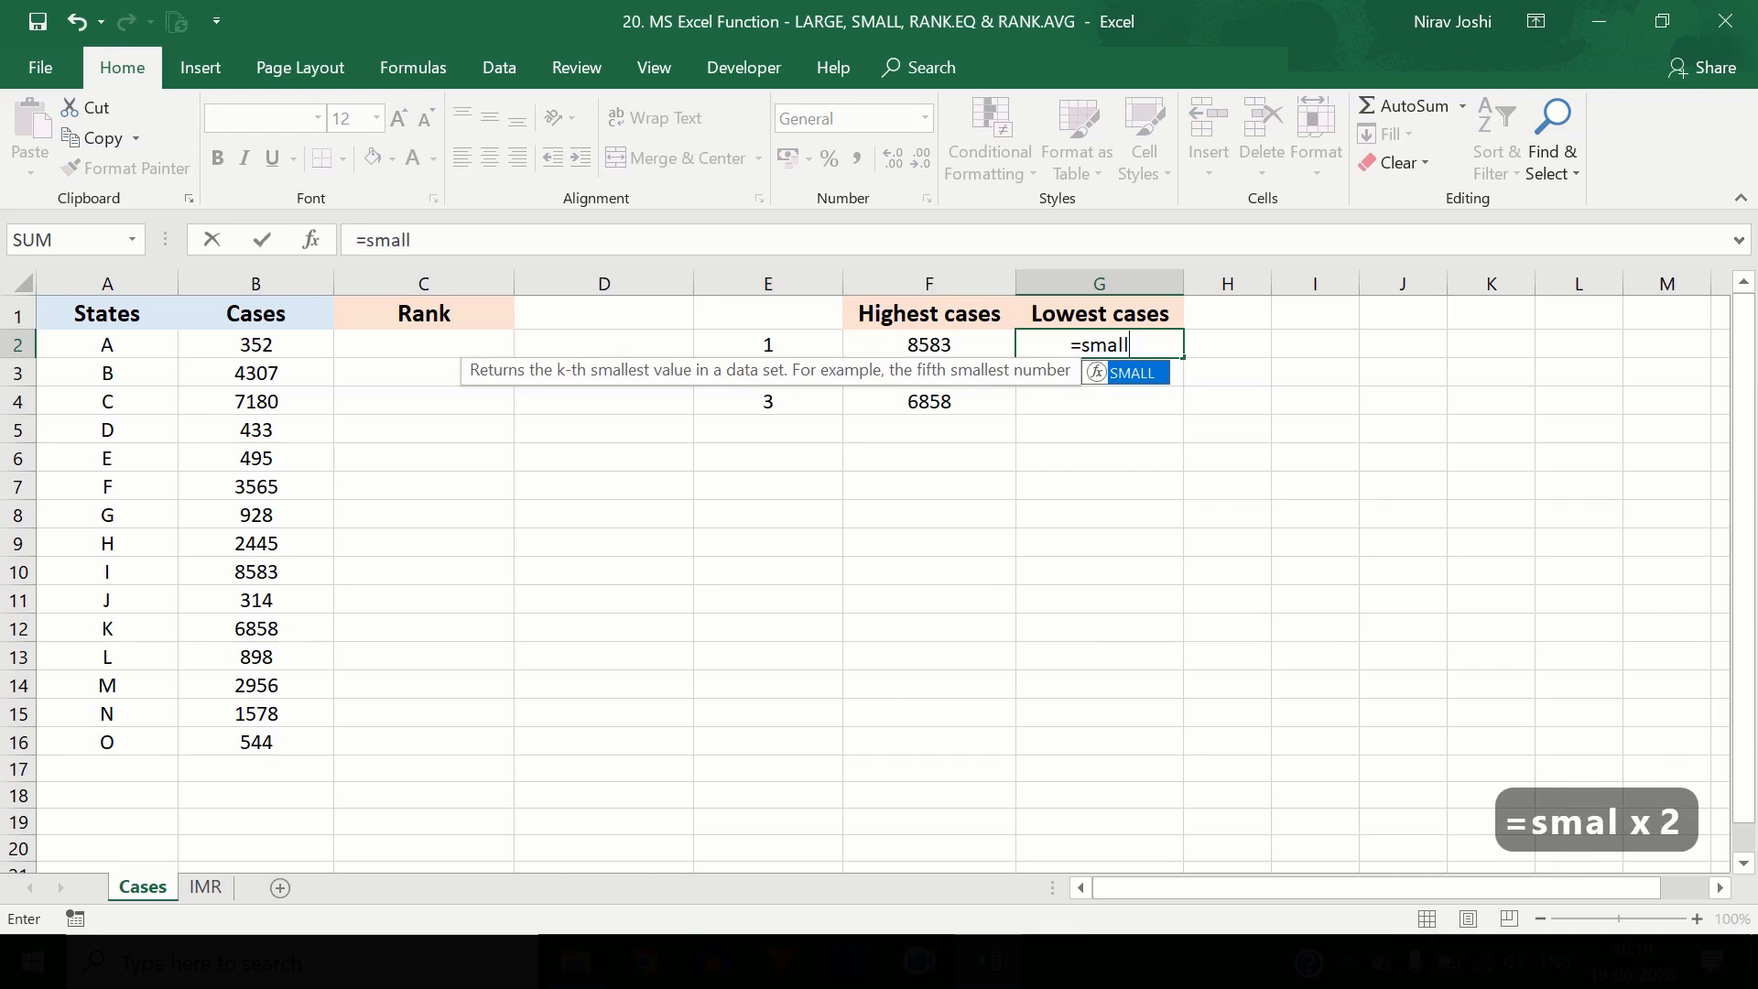
pyautogui.press('Tab')
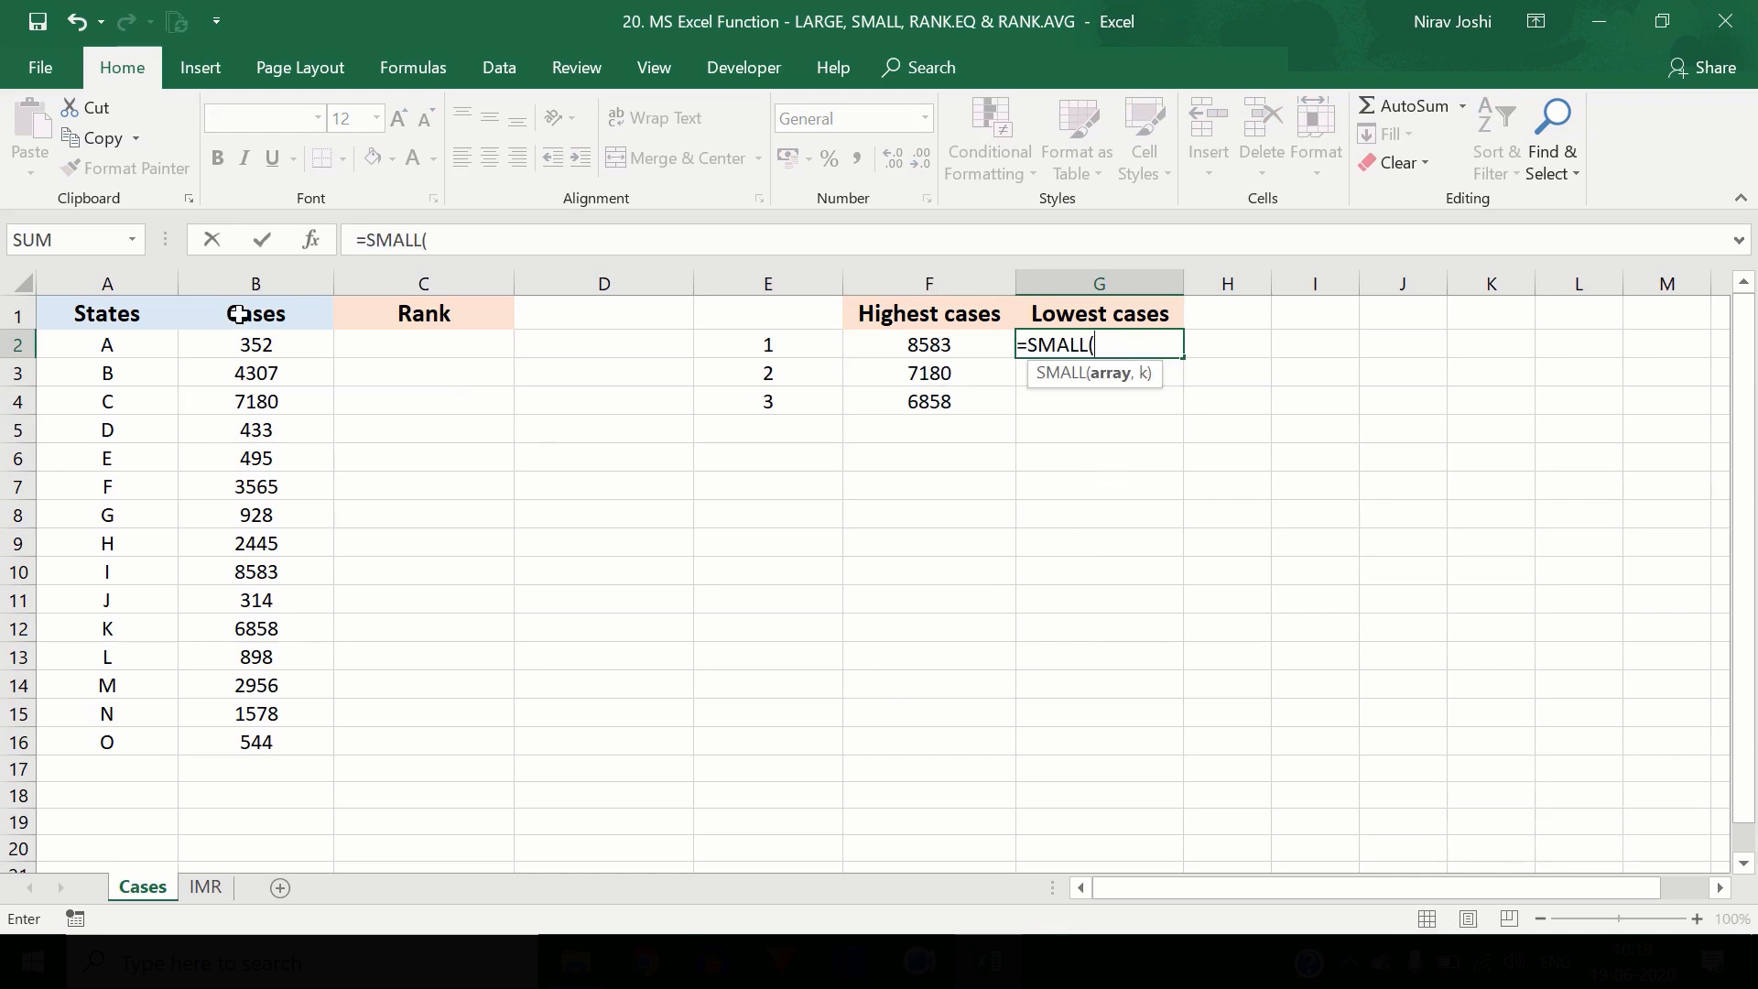
pyautogui.click(263, 285)
pyautogui.write(',')
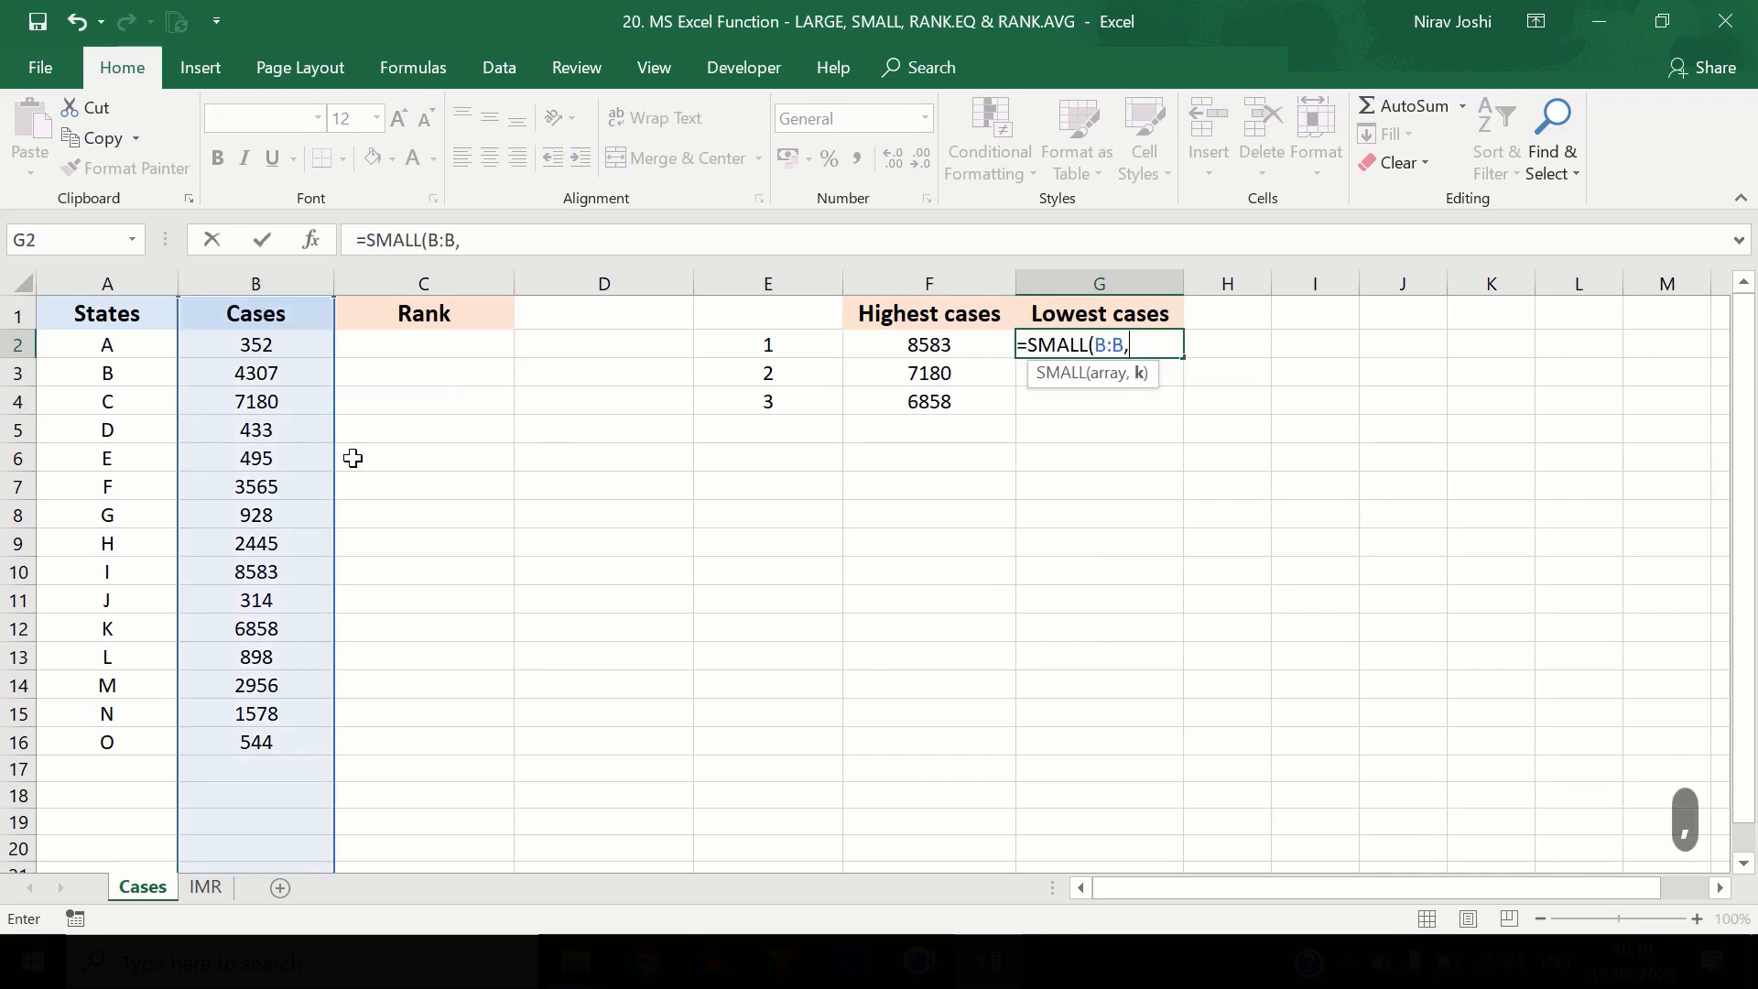
pyautogui.click(798, 354)
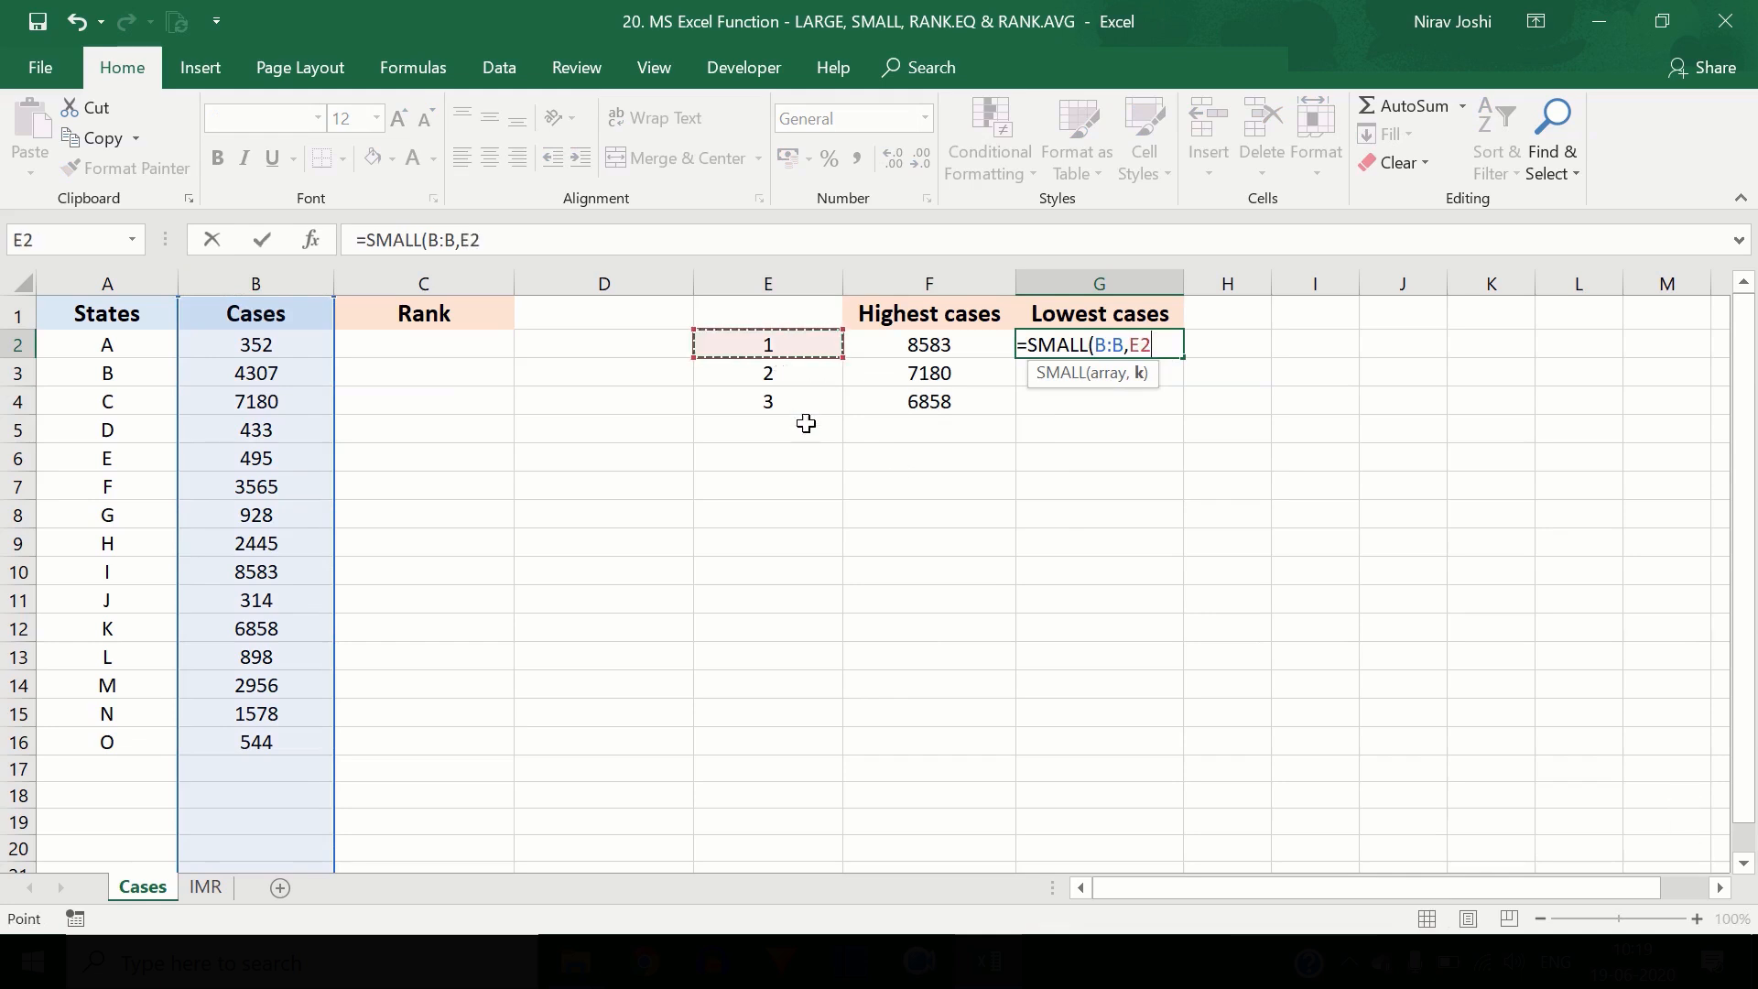
pyautogui.write(')')
pyautogui.press('Return')
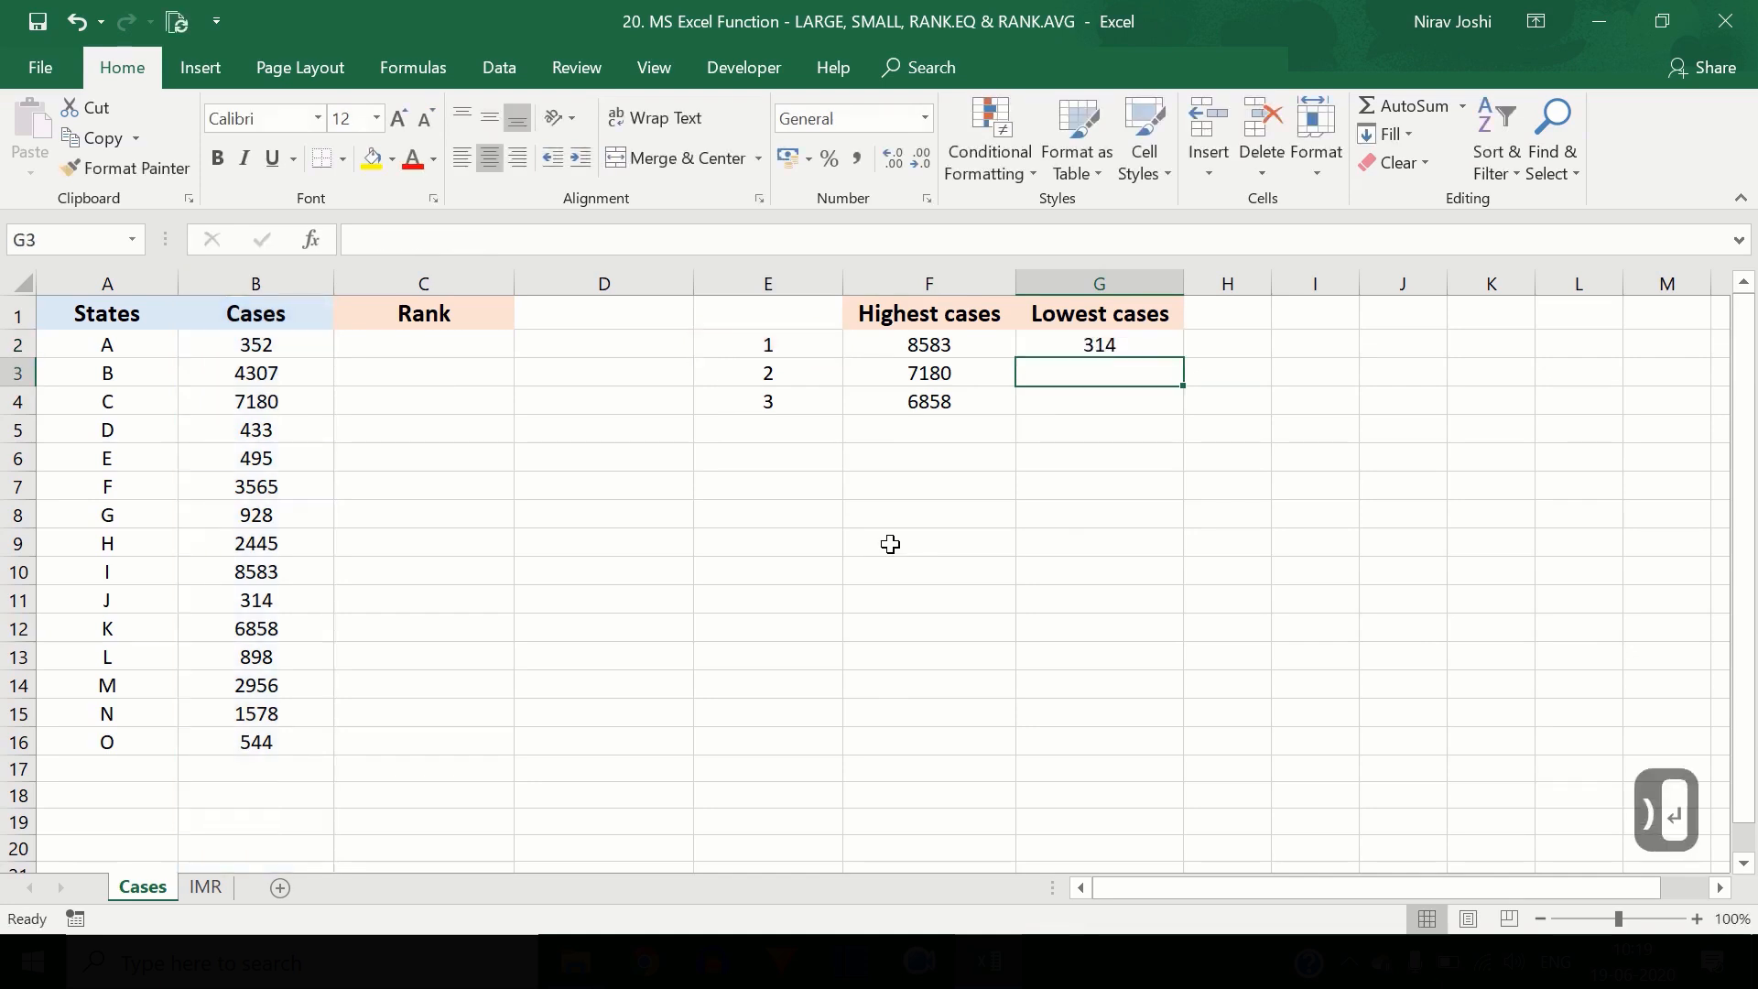
# - Fill the SMALL formula from G2 down to G4 for the three lowest case counts
pyautogui.click(1118, 355)
pyautogui.moveTo(1195, 386); pyautogui.dragTo(1193, 421)
pyautogui.click(1154, 385)
pyautogui.click(1151, 409)
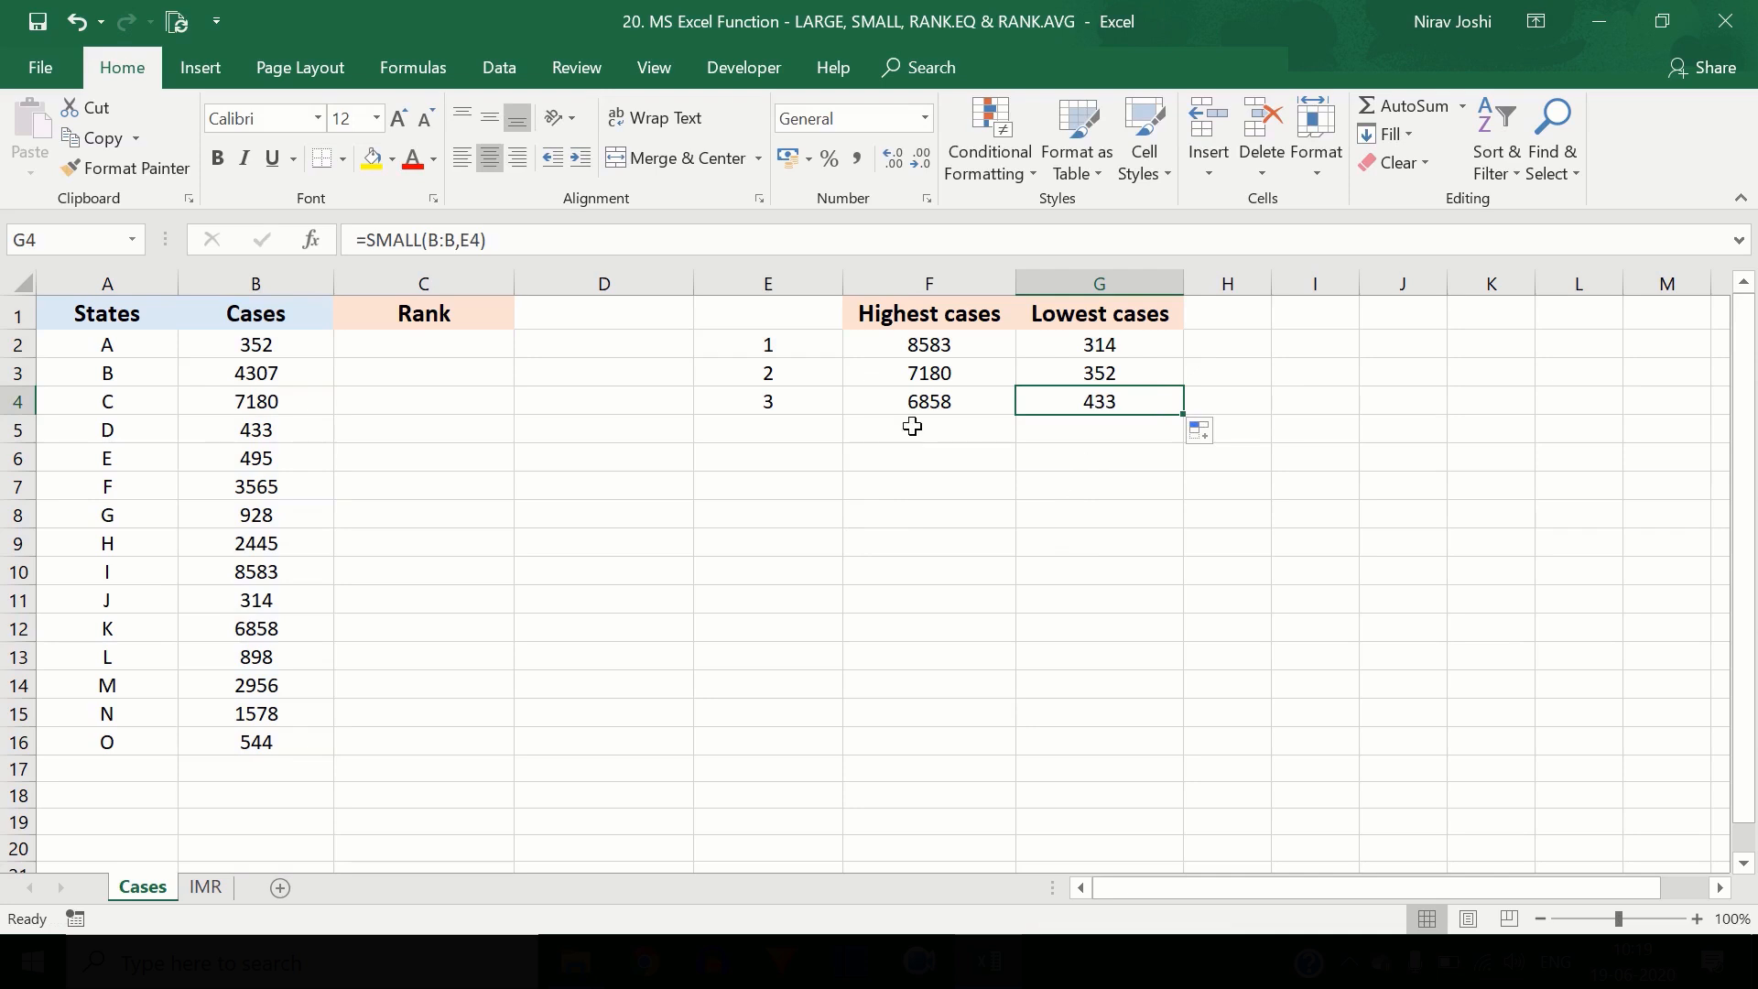
# - Continue the number series in column E to 5 and fill the Highest and Lowest cases formulas down to row 6
pyautogui.click(810, 409)
pyautogui.moveTo(843, 415); pyautogui.dragTo(853, 481)
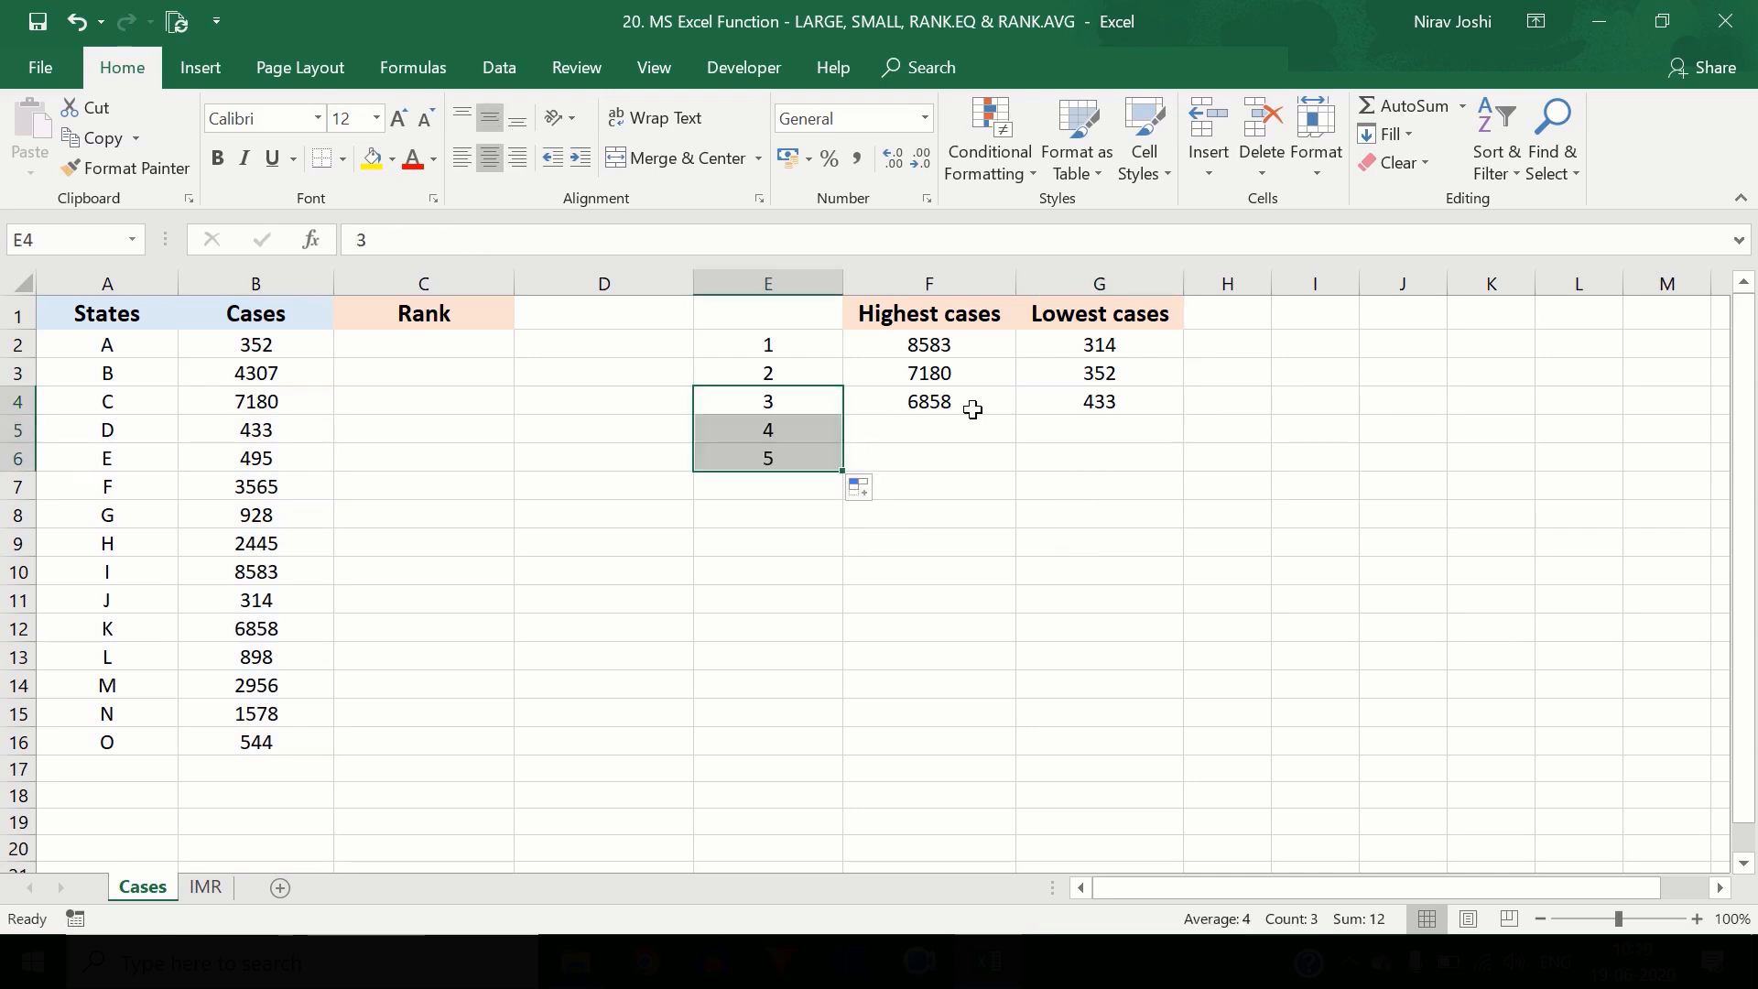
pyautogui.click(970, 408)
pyautogui.moveTo(1025, 428); pyautogui.dragTo(1023, 479)
pyautogui.click(1083, 409)
pyautogui.moveTo(1197, 426); pyautogui.dragTo(1193, 482)
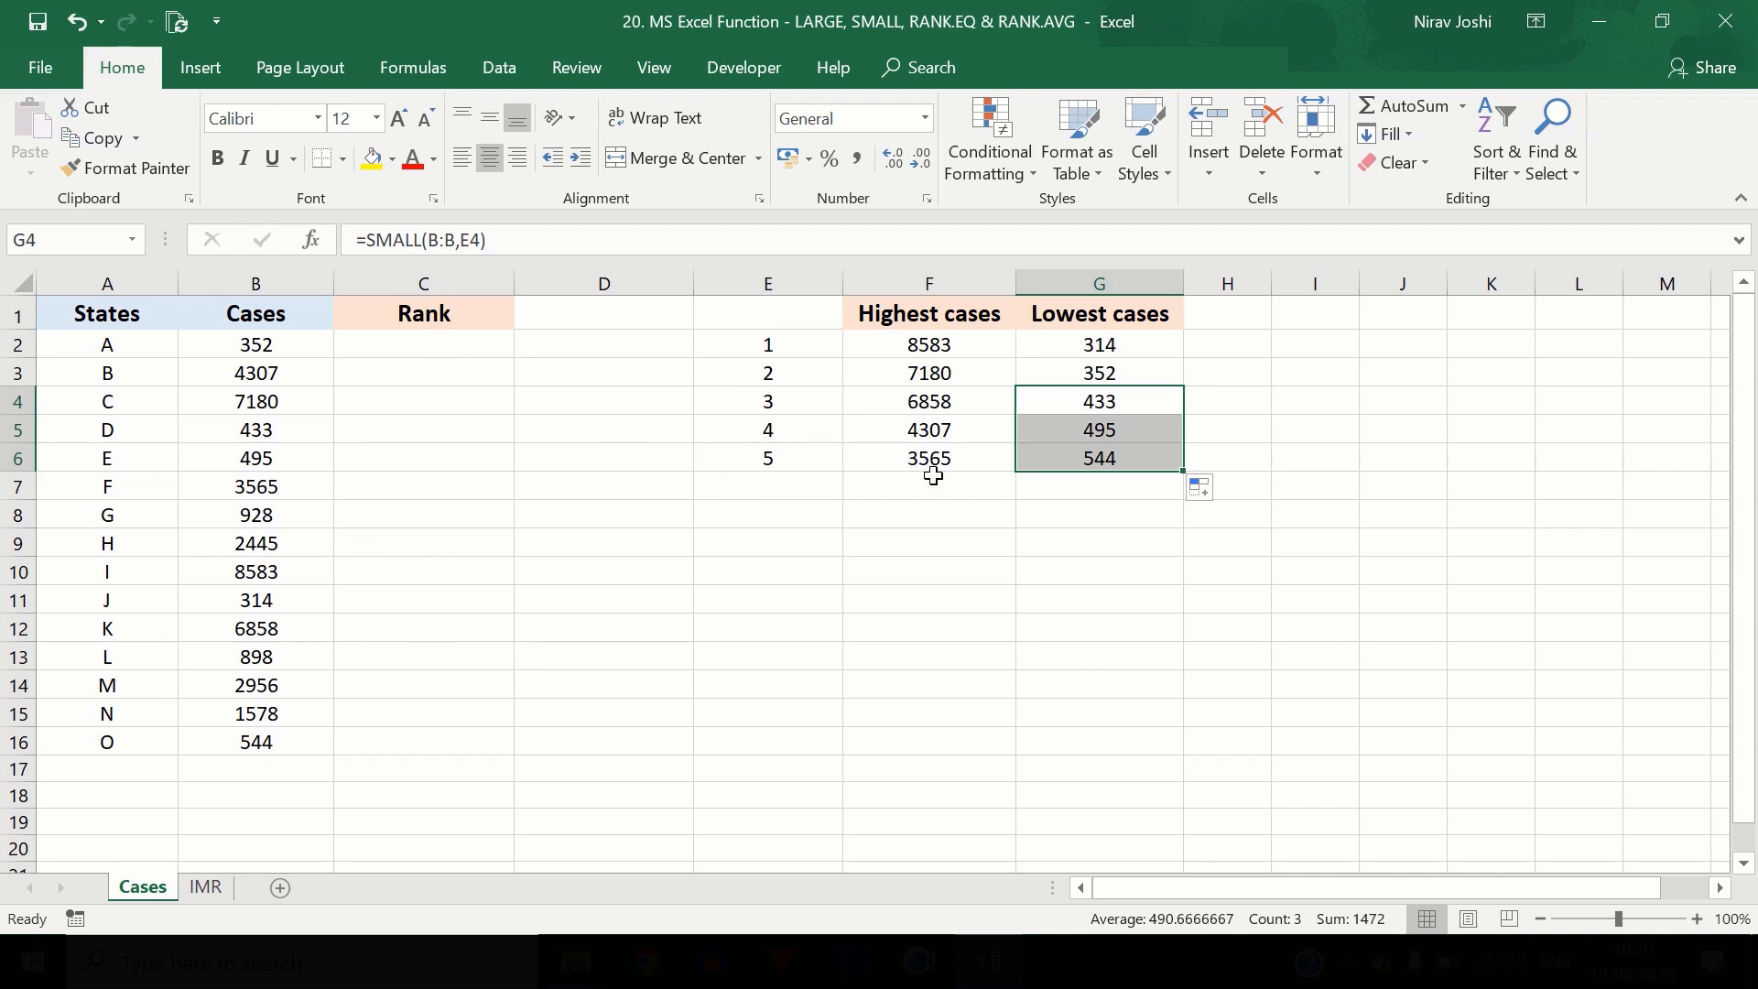
# - Enter a RANK.EQ formula in C2 ranking B2 against column B:B in descending order (0)
pyautogui.click(408, 358)
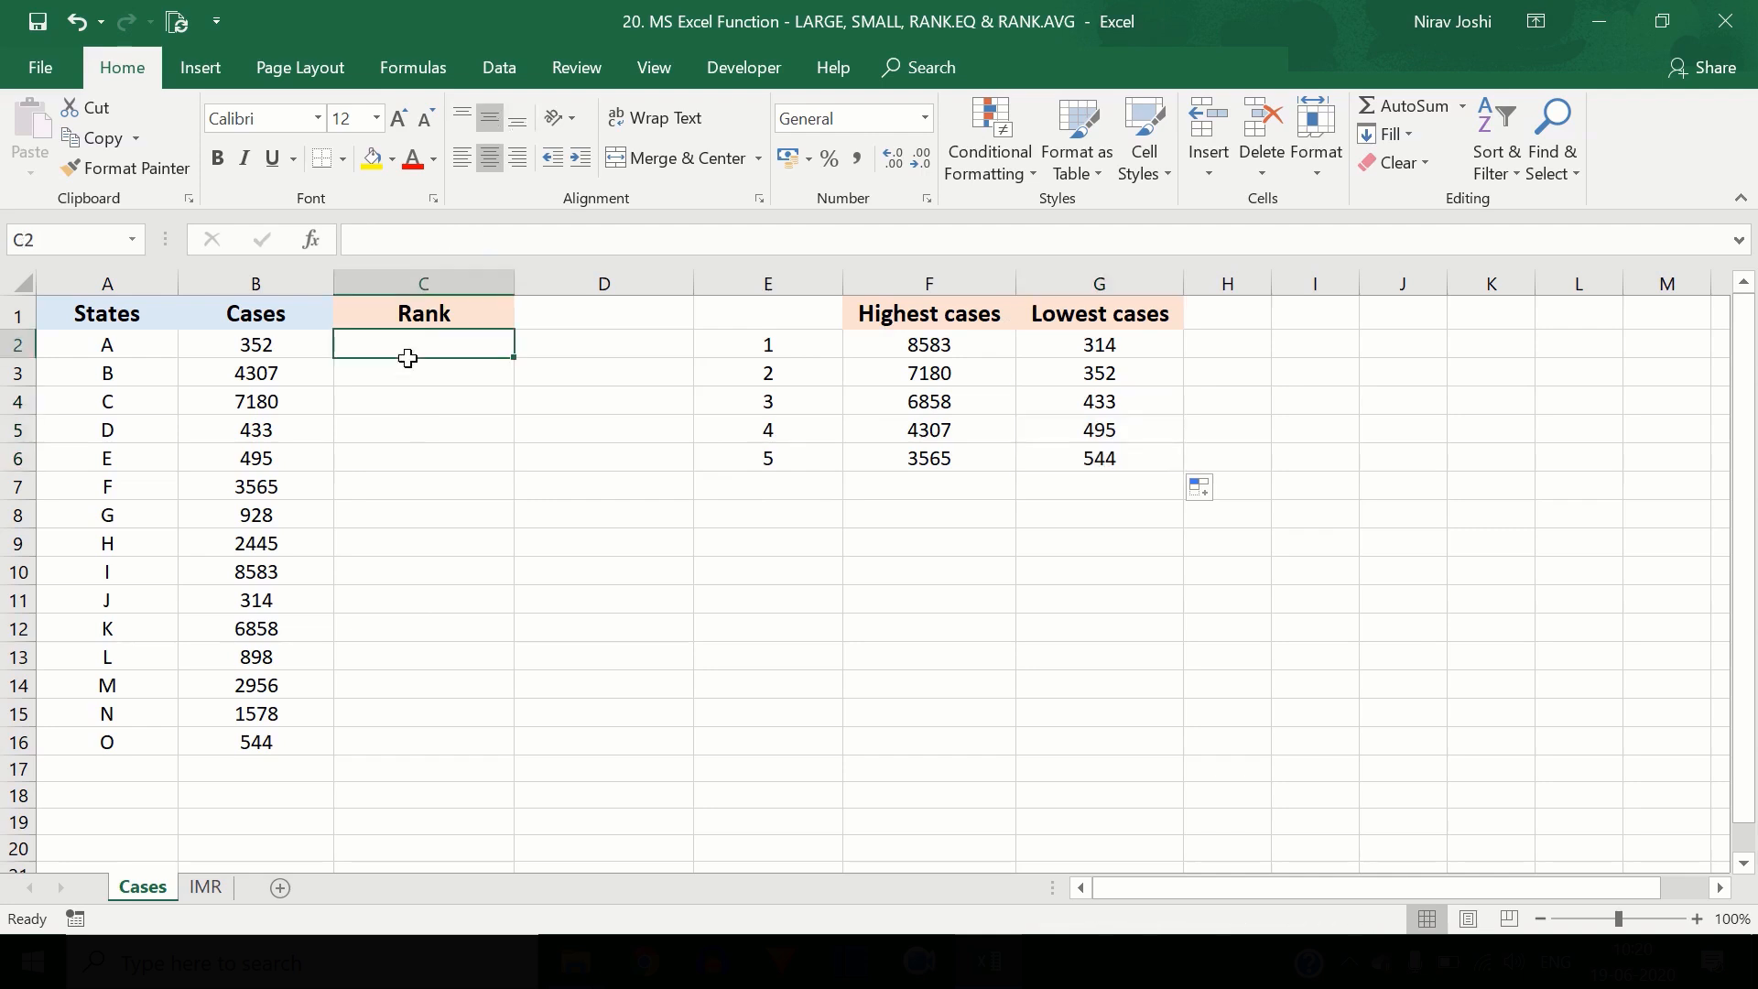
pyautogui.write('=r')
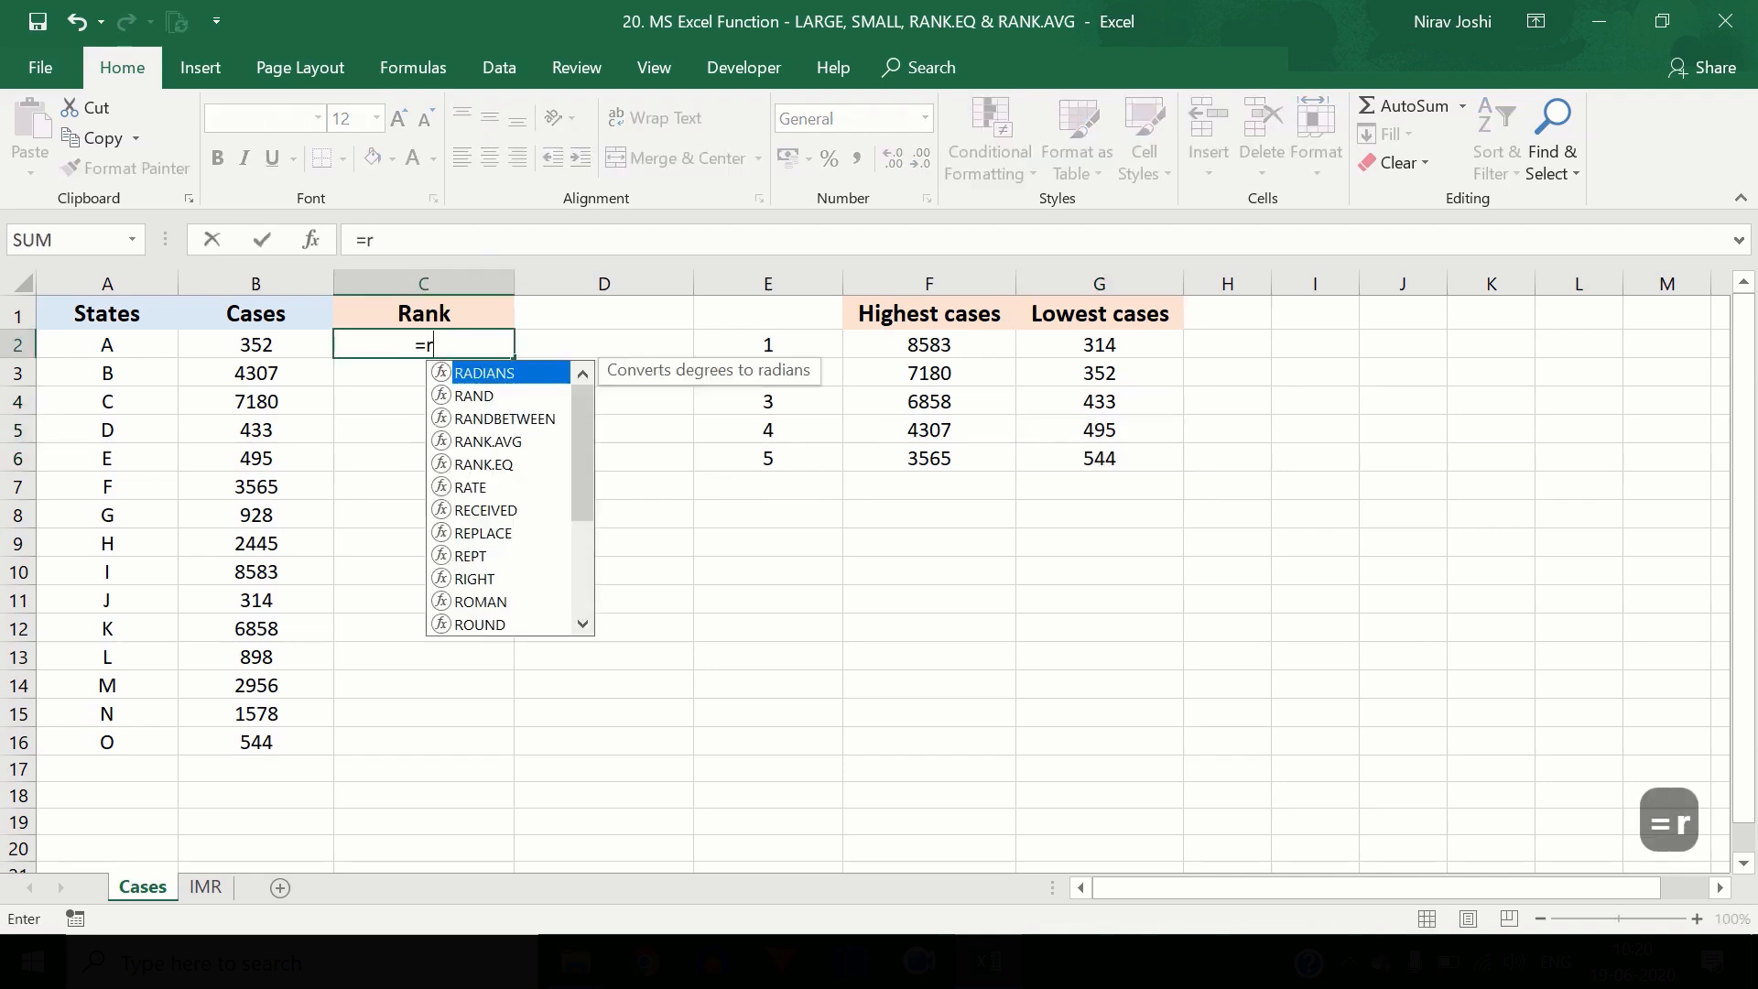
pyautogui.write('ank')
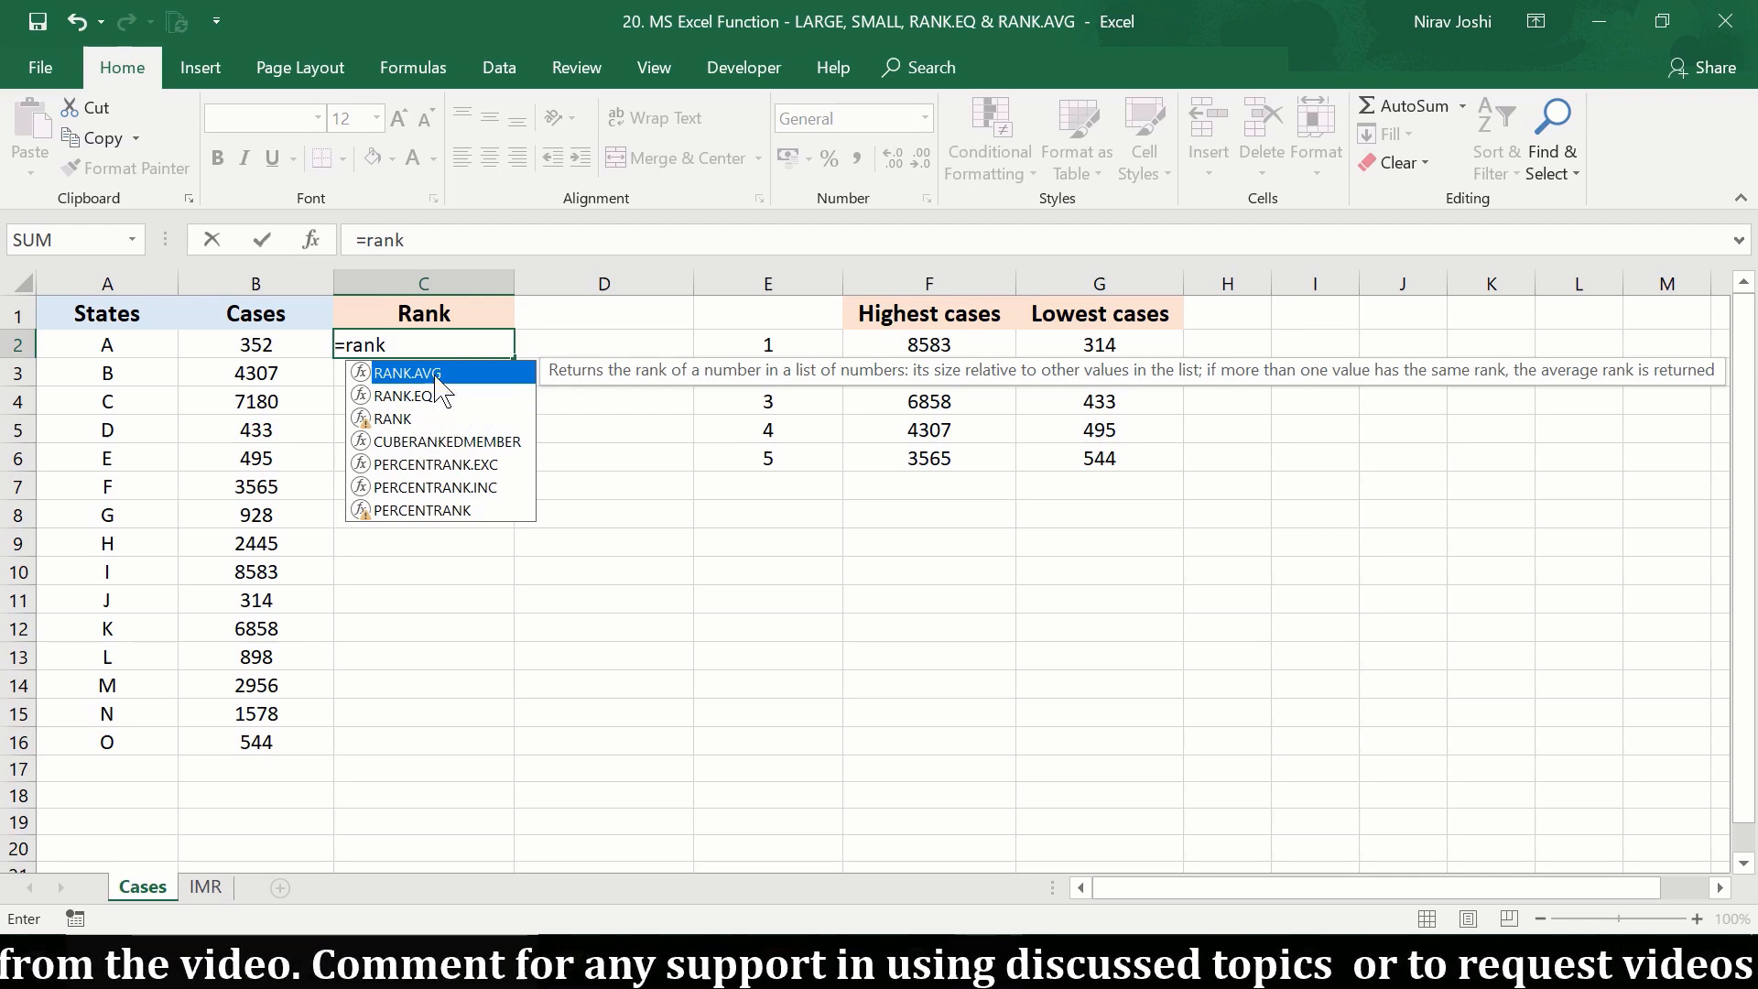
pyautogui.write('.')
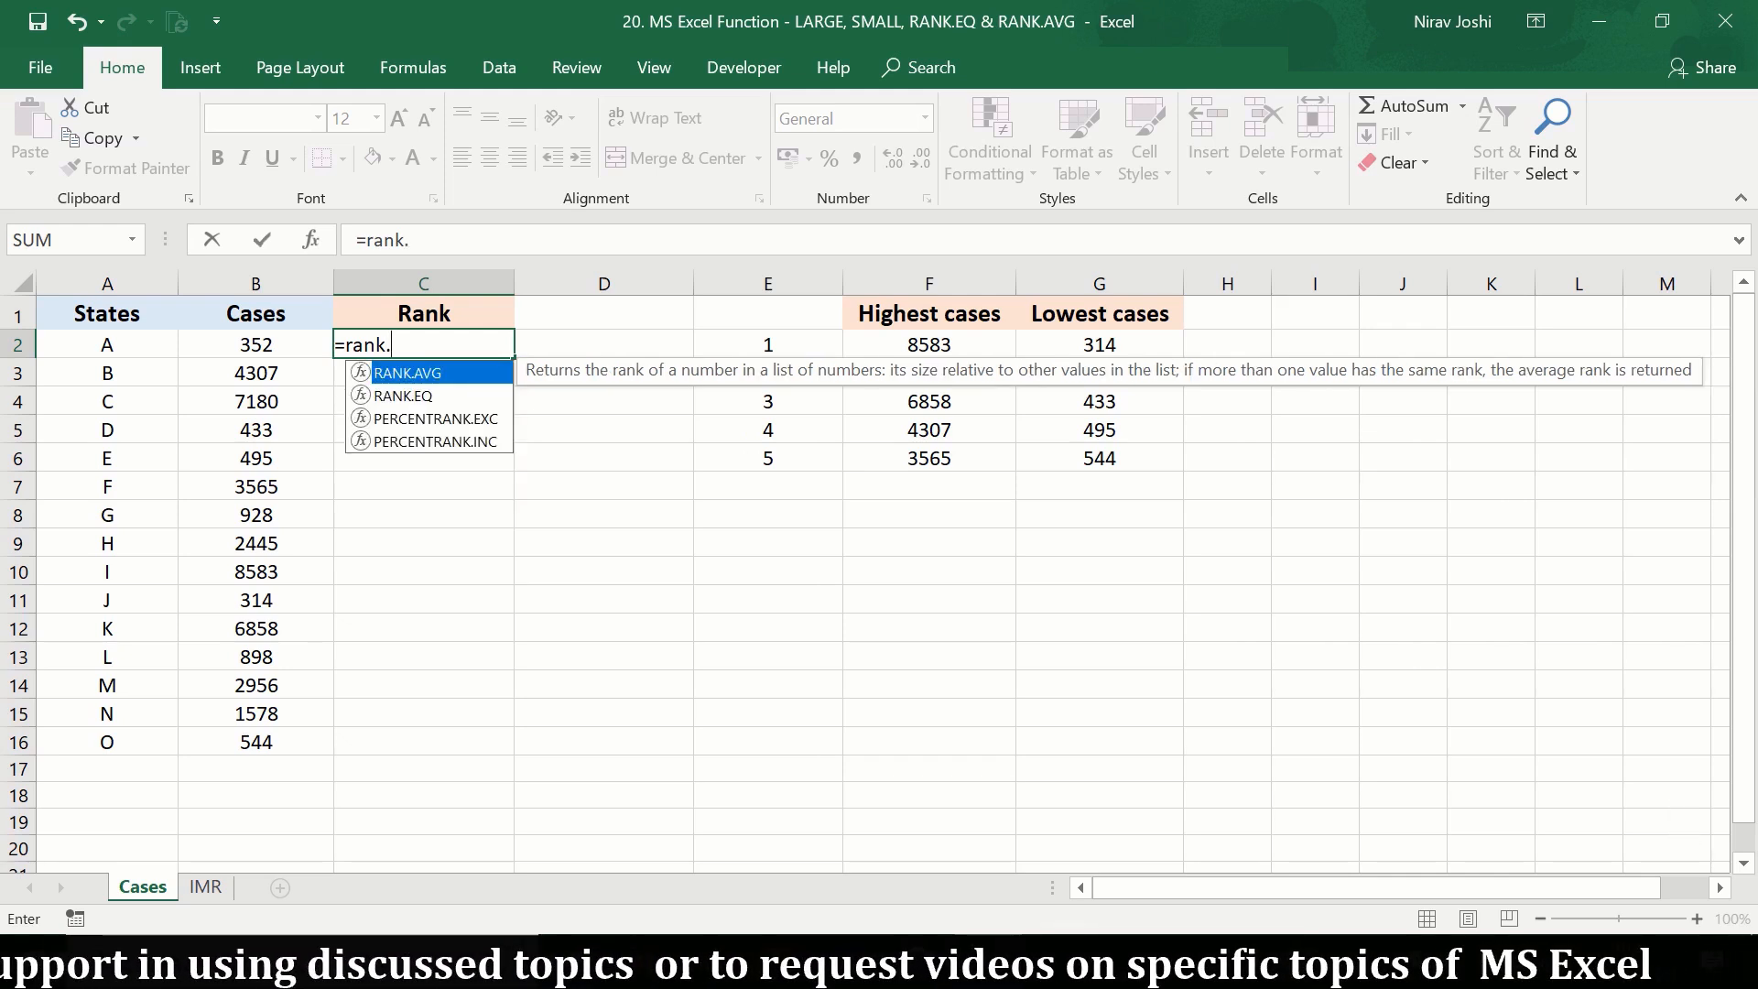
pyautogui.write('eq')
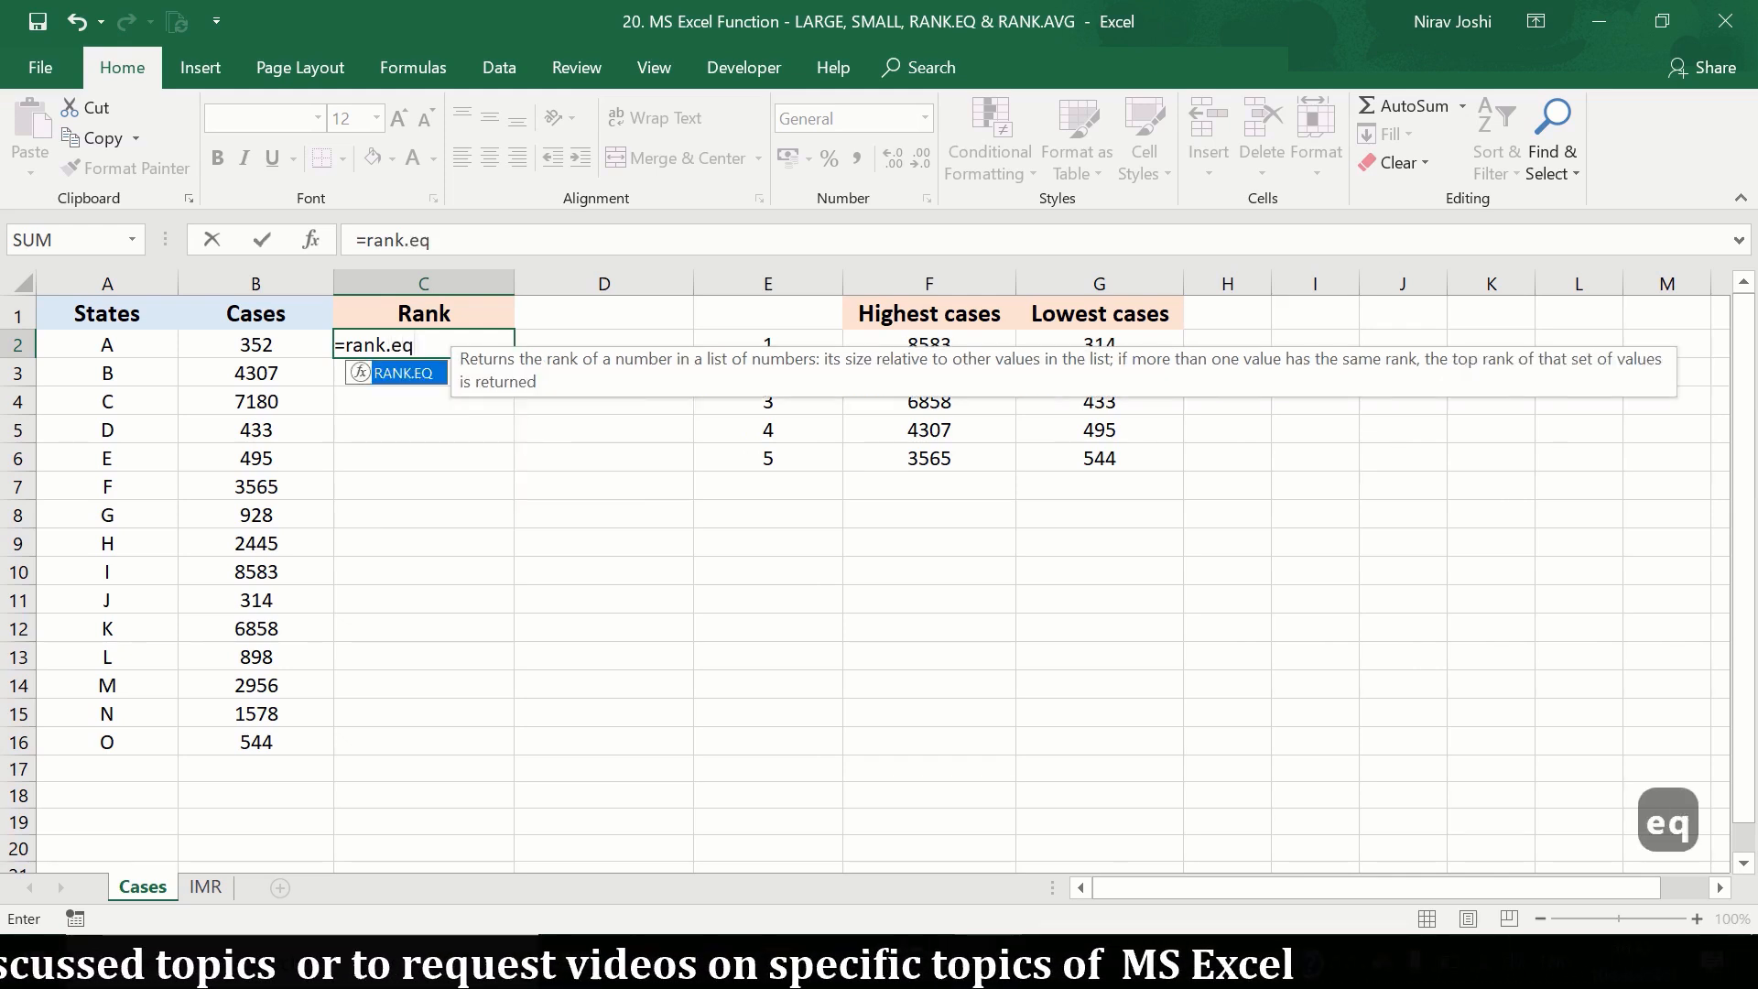
pyautogui.write('(')
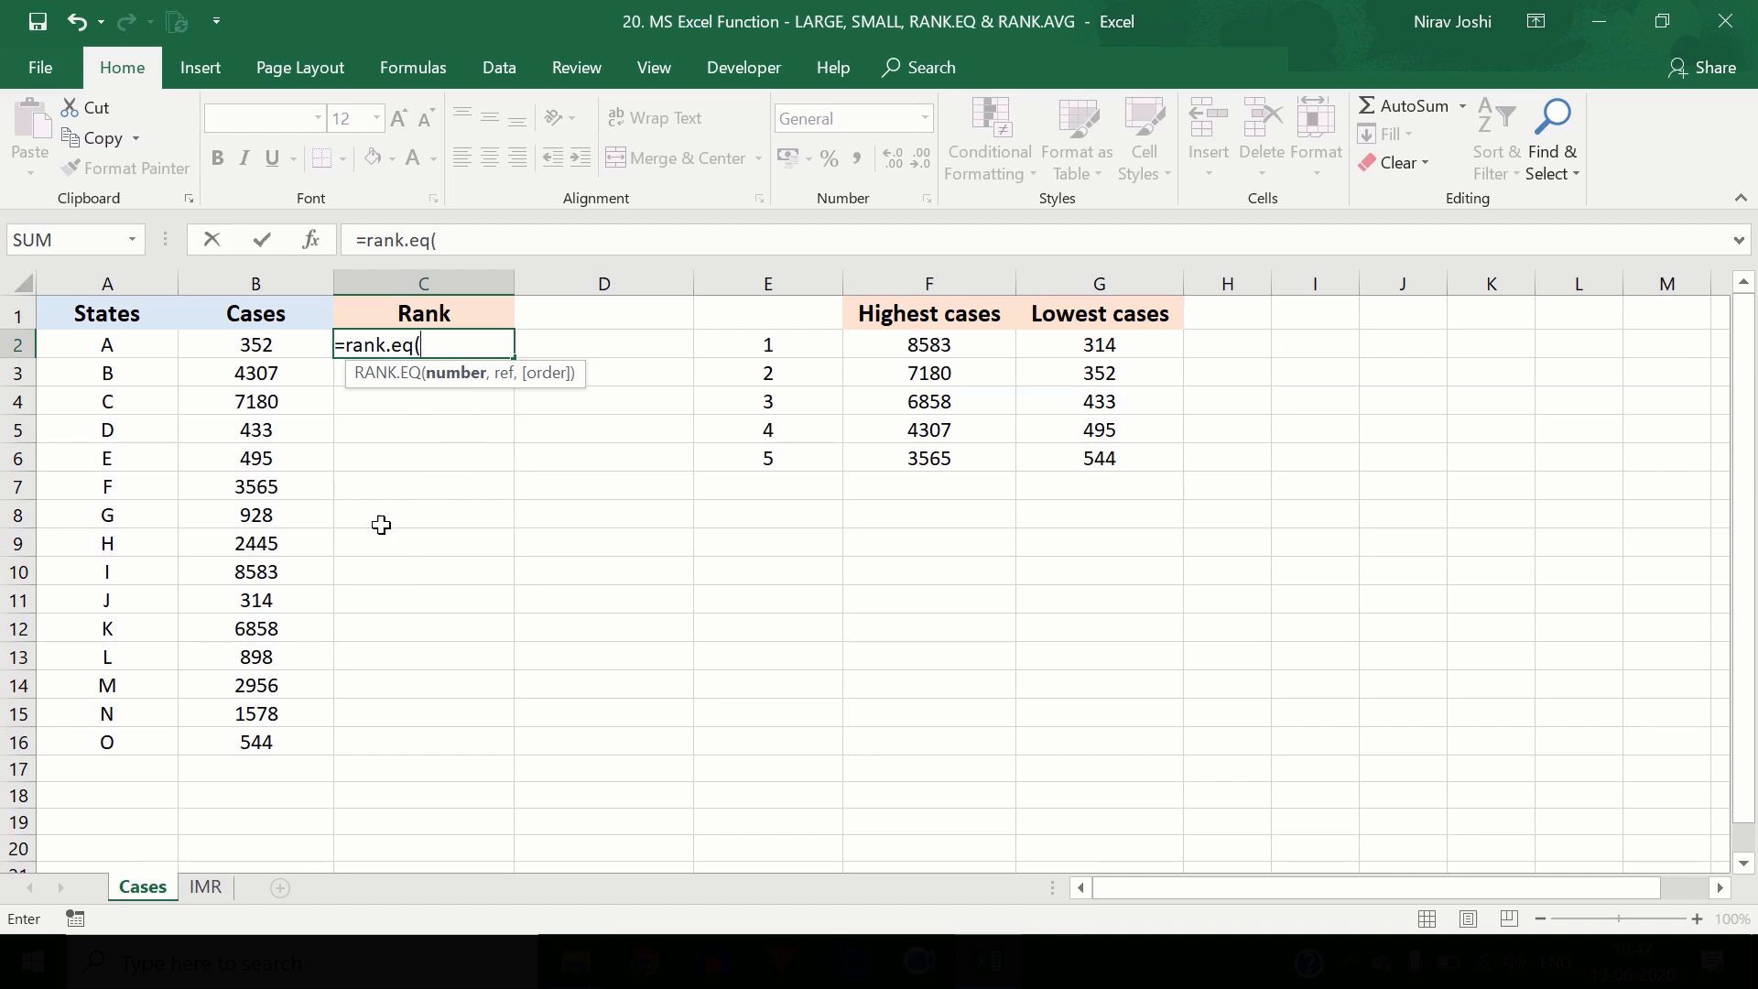
pyautogui.click(246, 349)
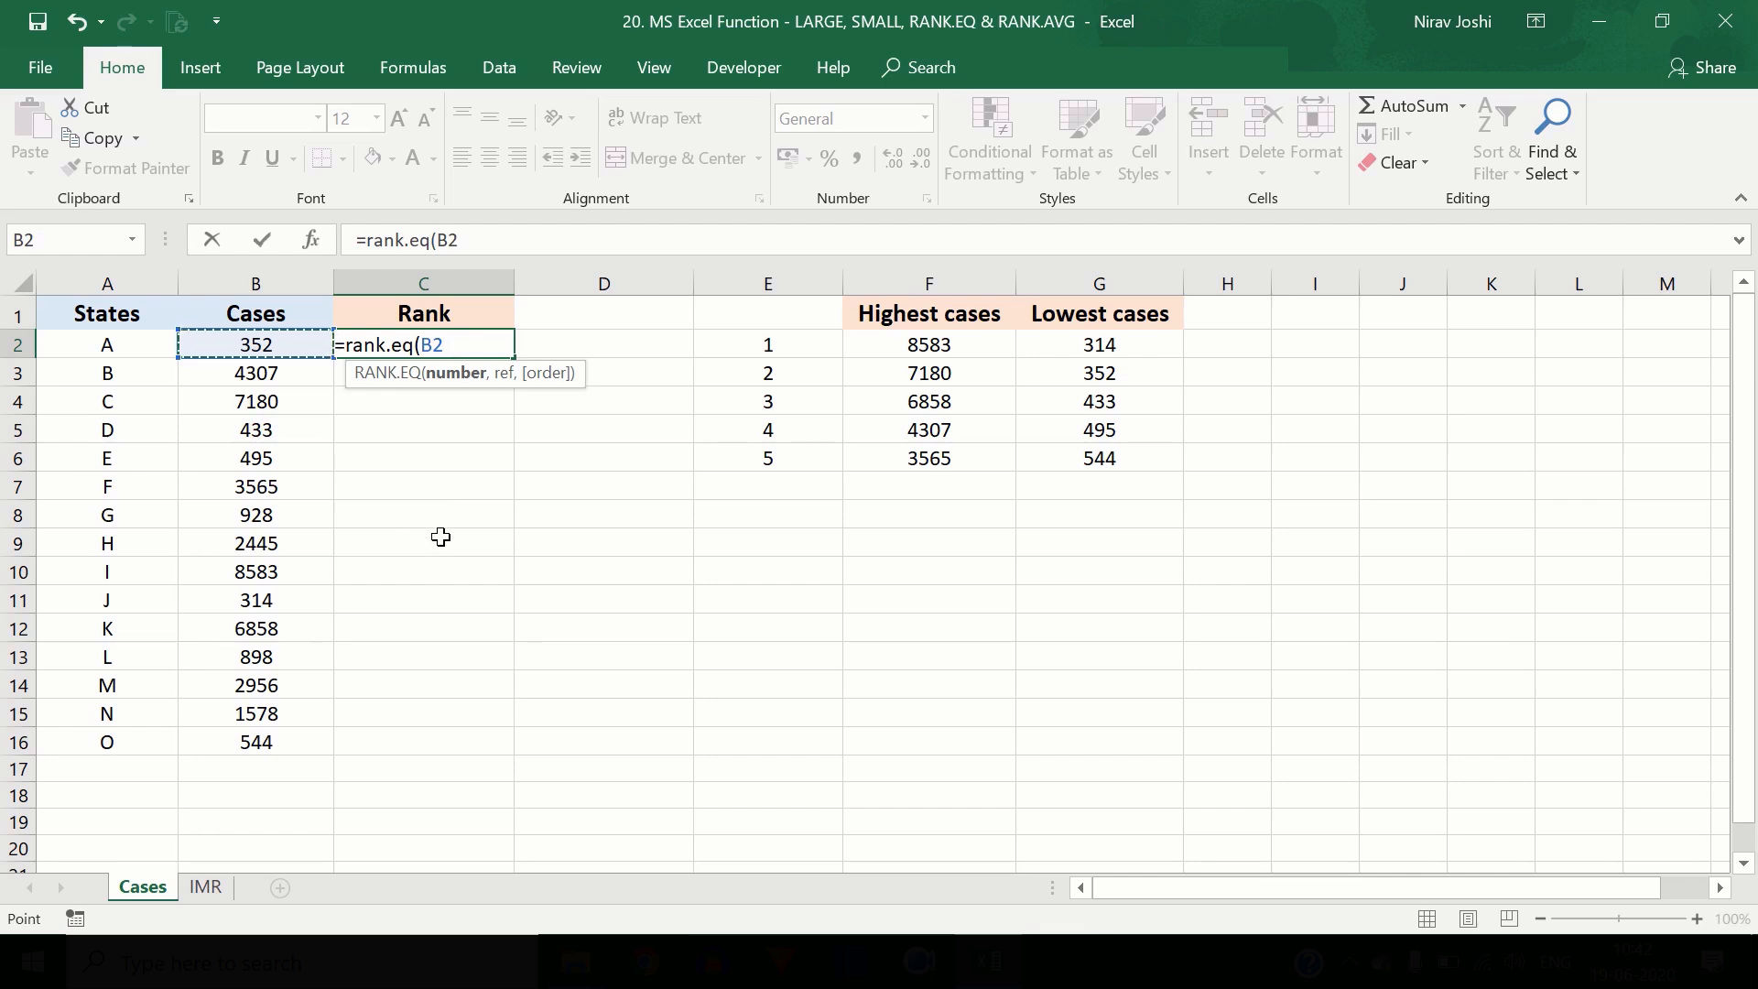
pyautogui.write(',')
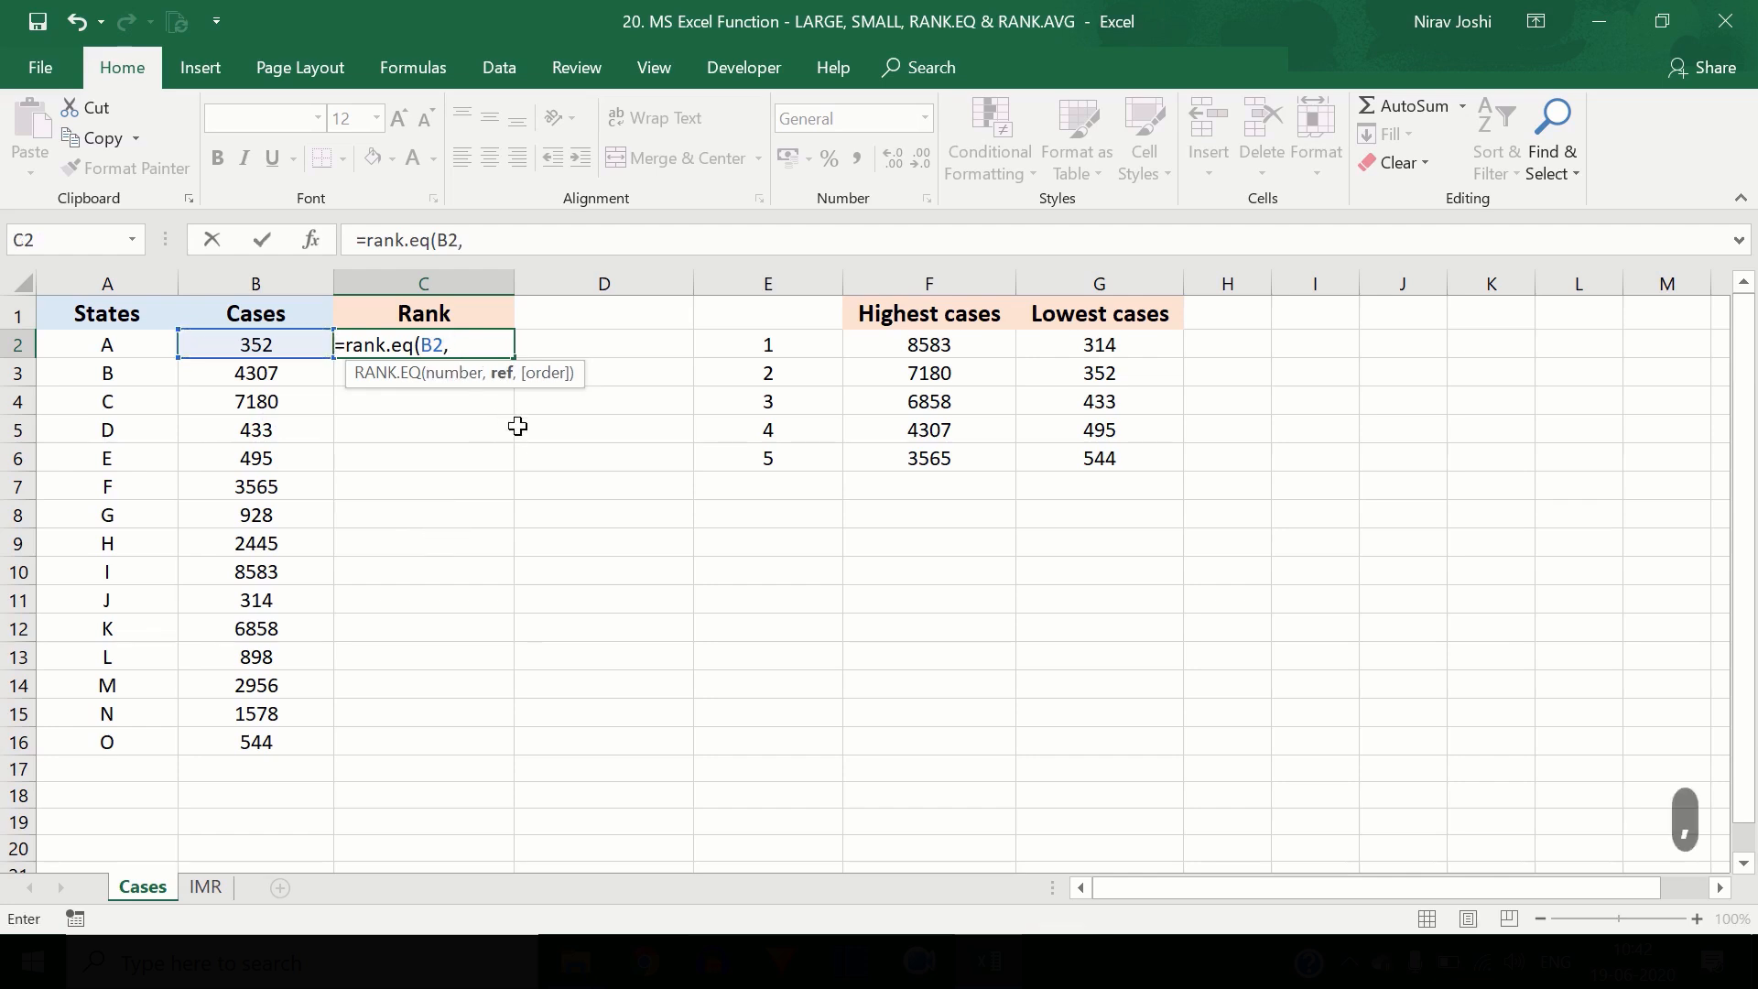
pyautogui.click(240, 285)
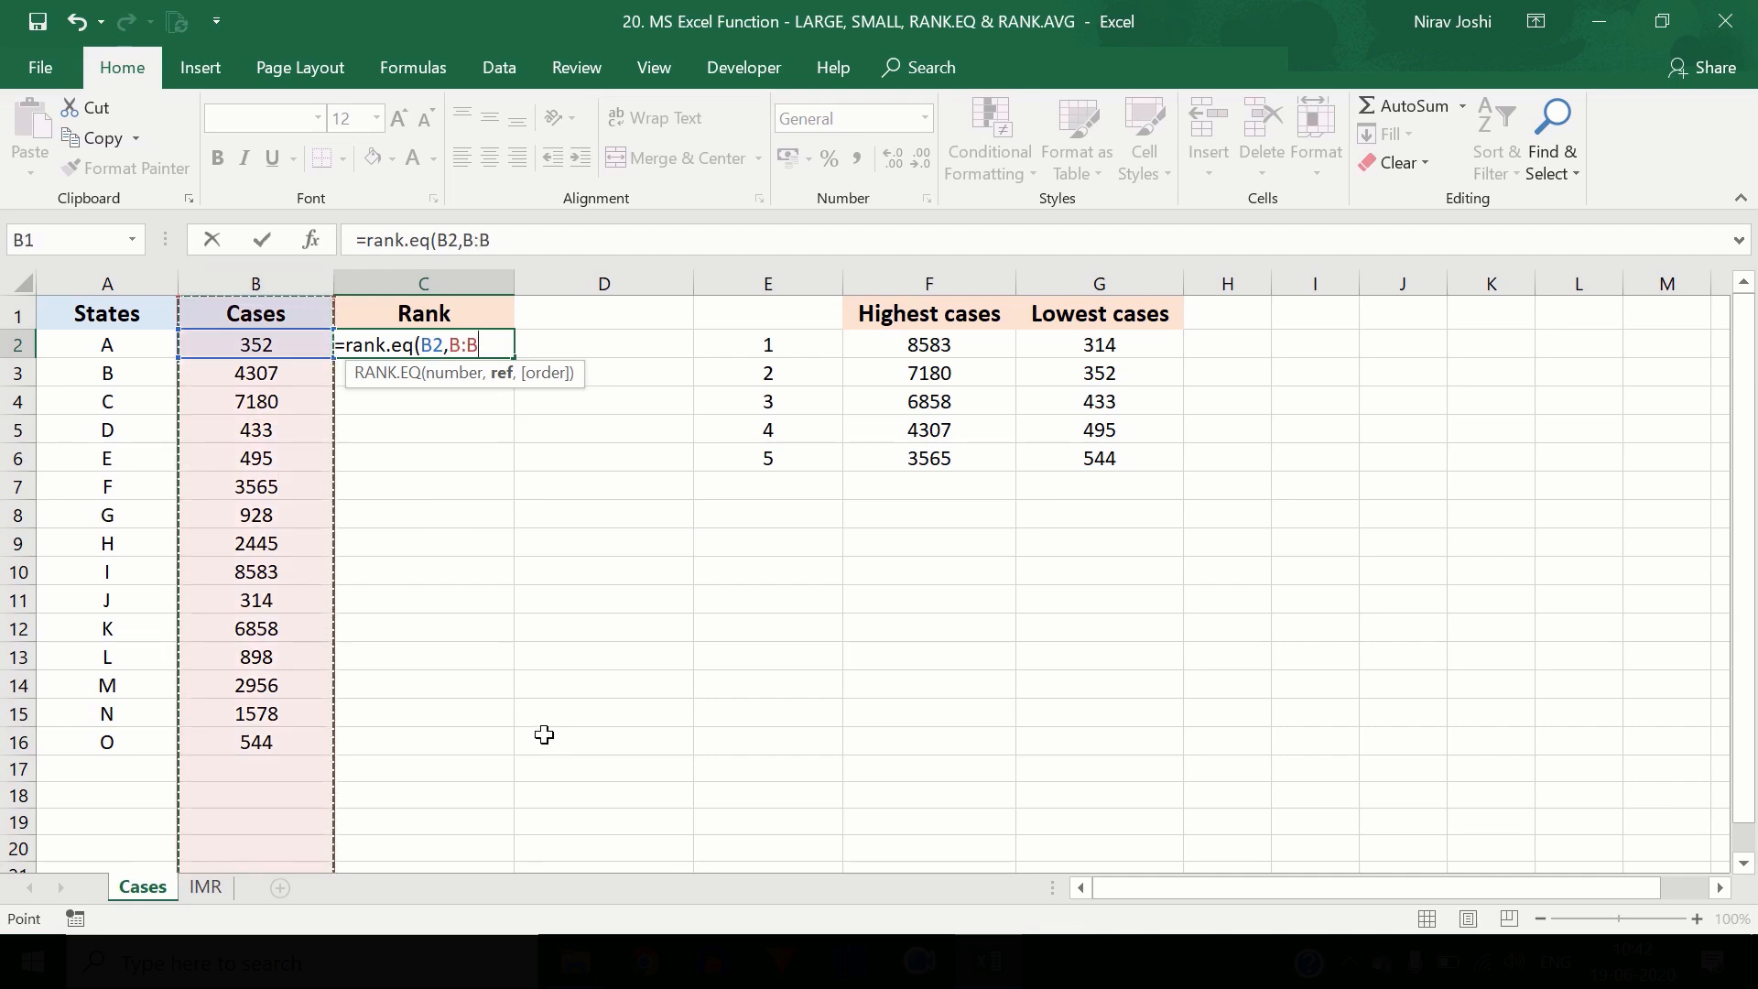
pyautogui.write(',')
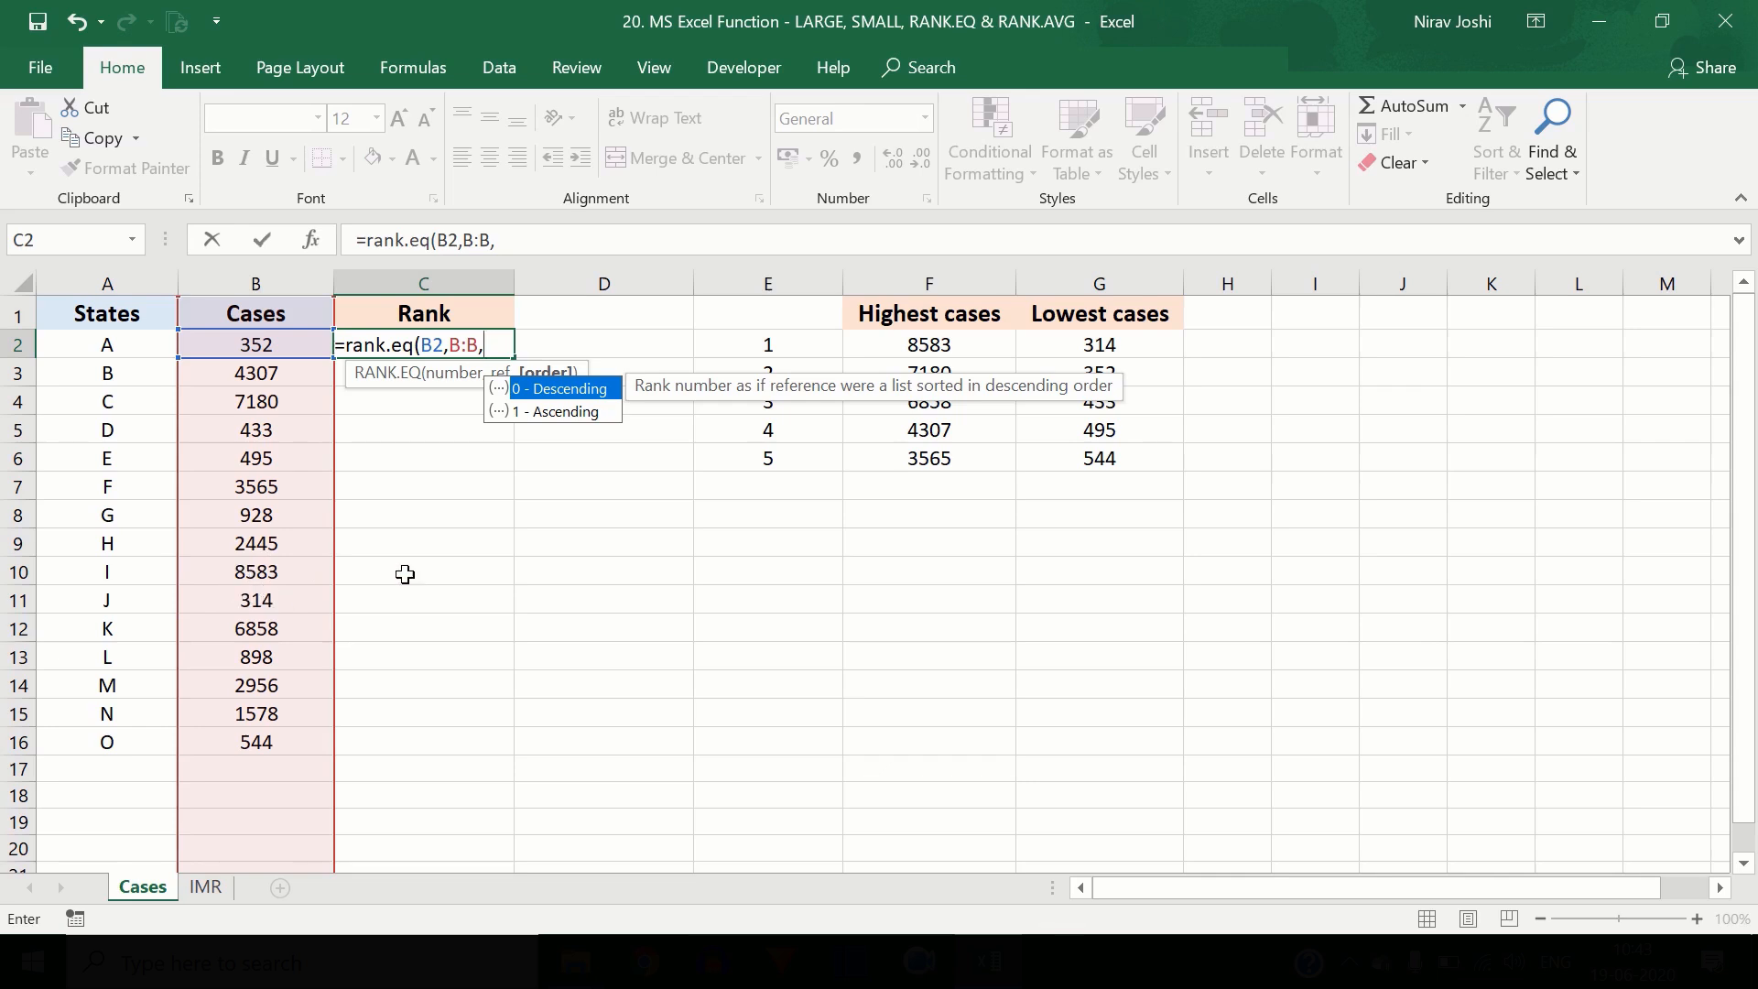
pyautogui.doubleClick(562, 390)
pyautogui.click(561, 400)
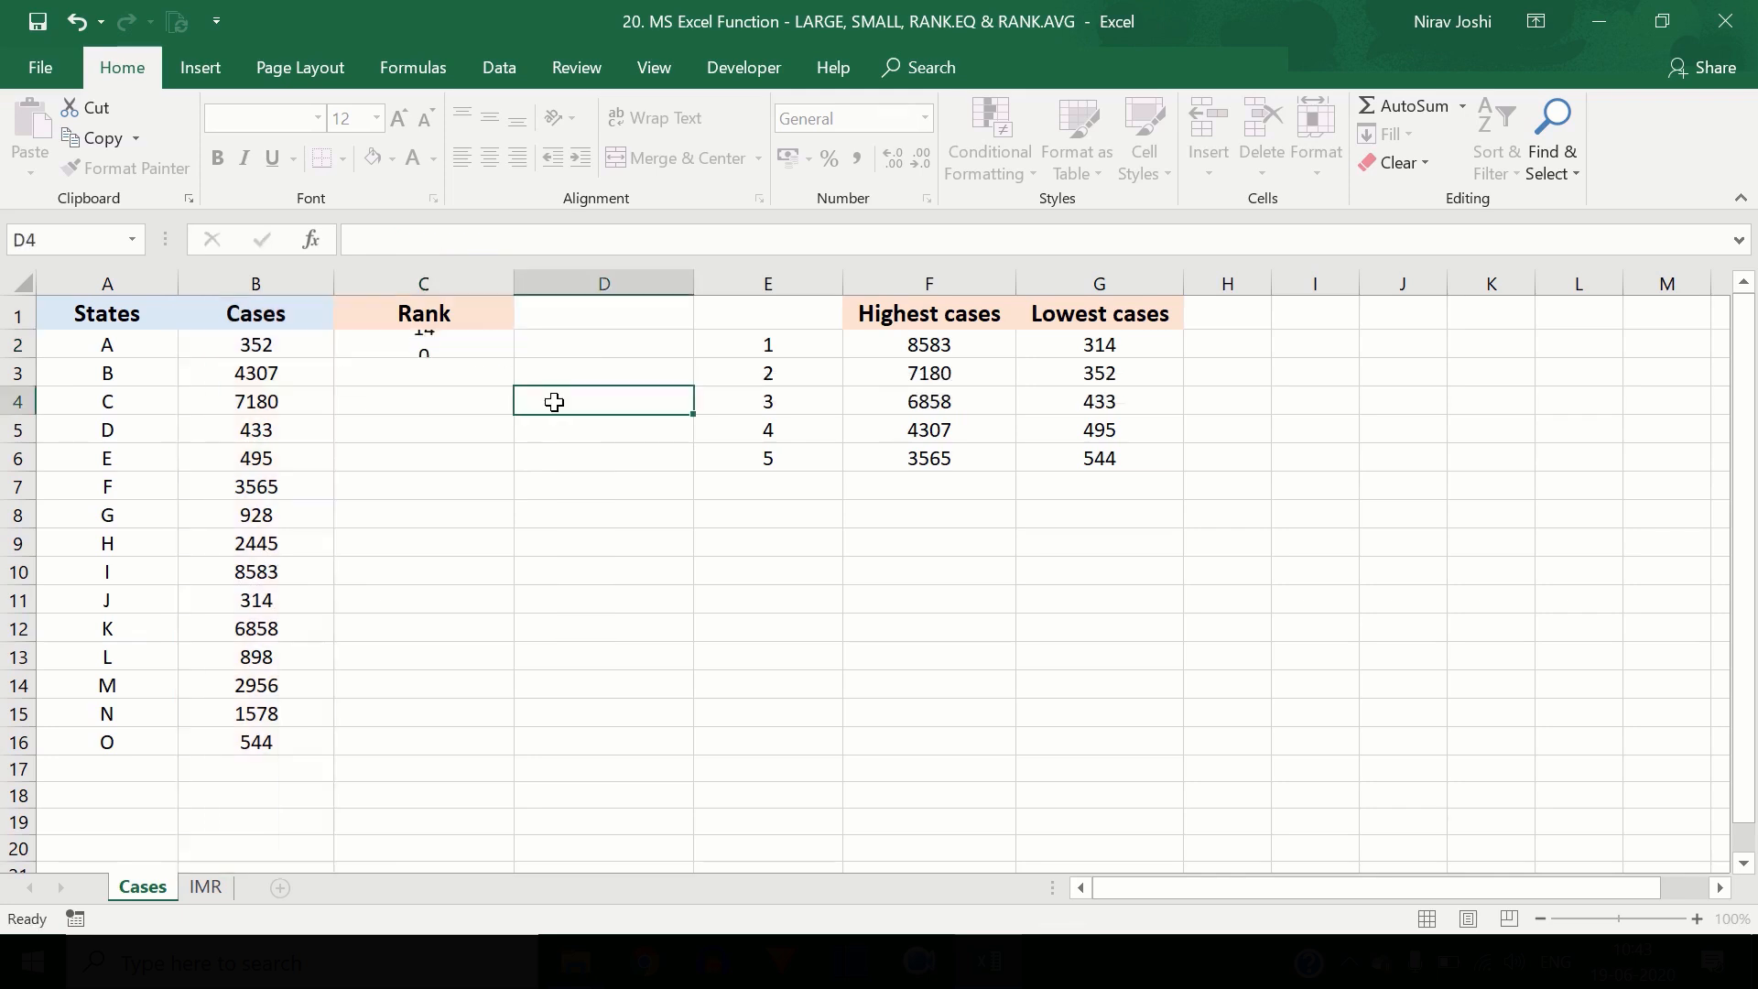
# - Remove the order argument from the C2 rank formula, making it =RANK.EQ(B2,B:B)
pyautogui.click(455, 353)
pyautogui.press('F2')
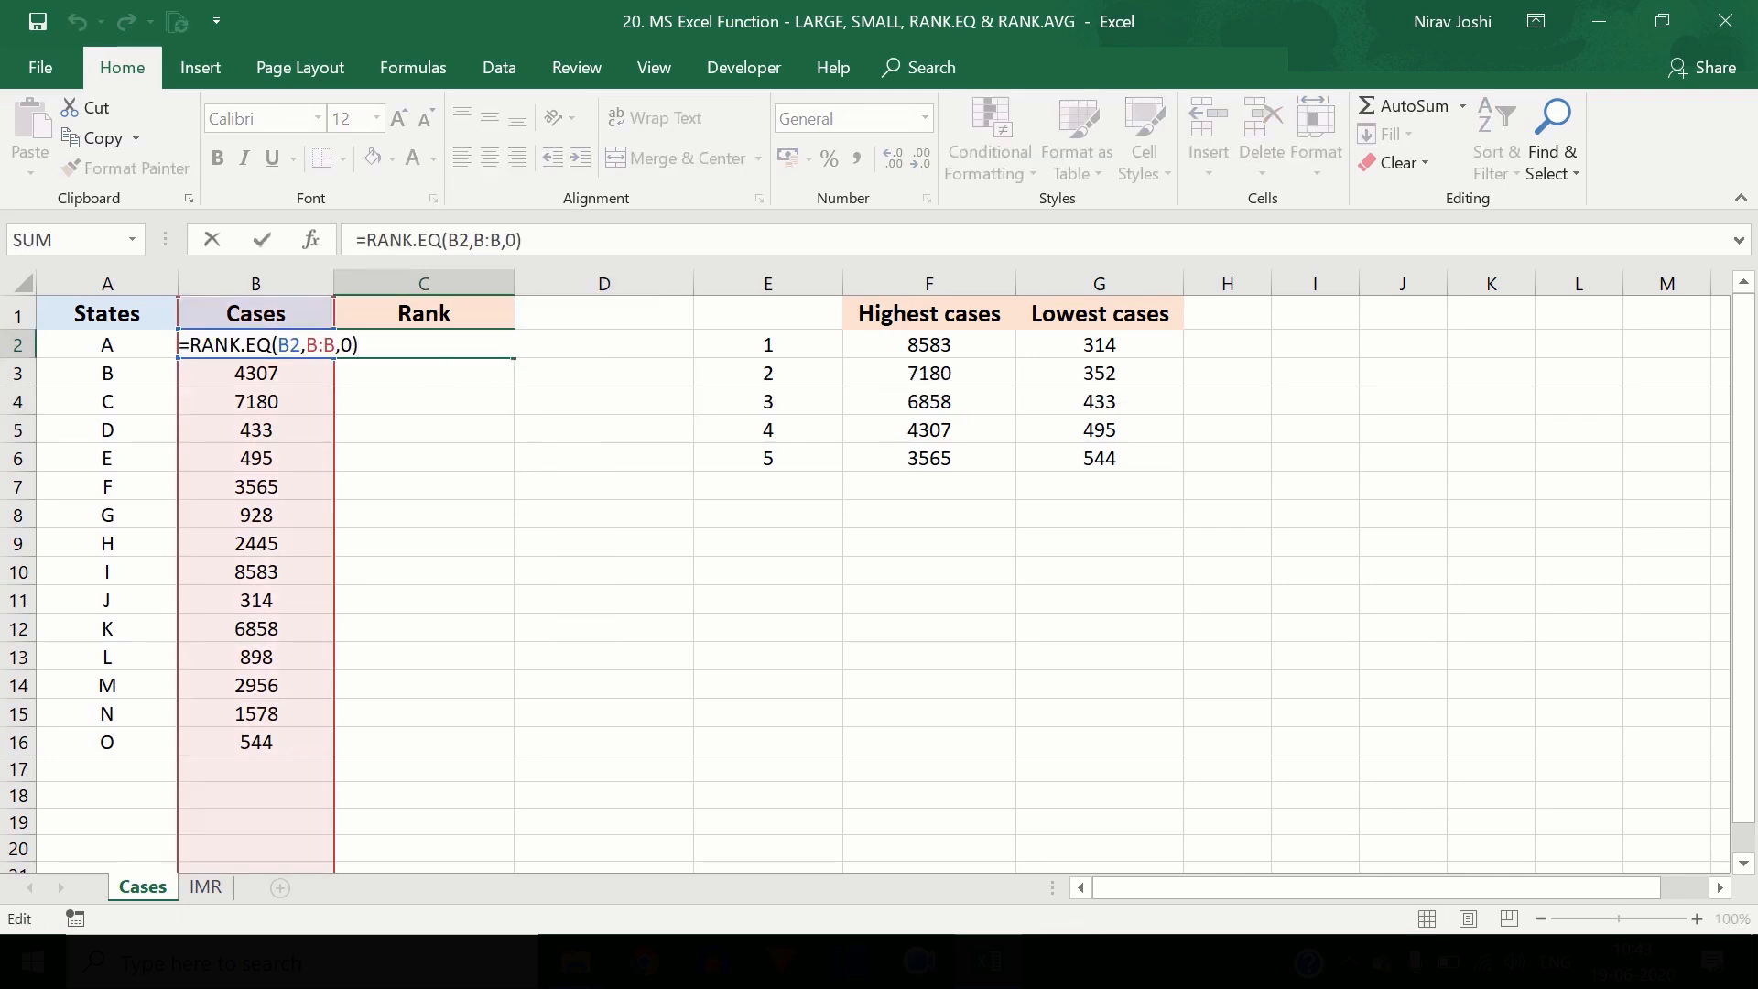
pyautogui.click(385, 373)
pyautogui.press('BackSpace')
pyautogui.press('BackSpace')
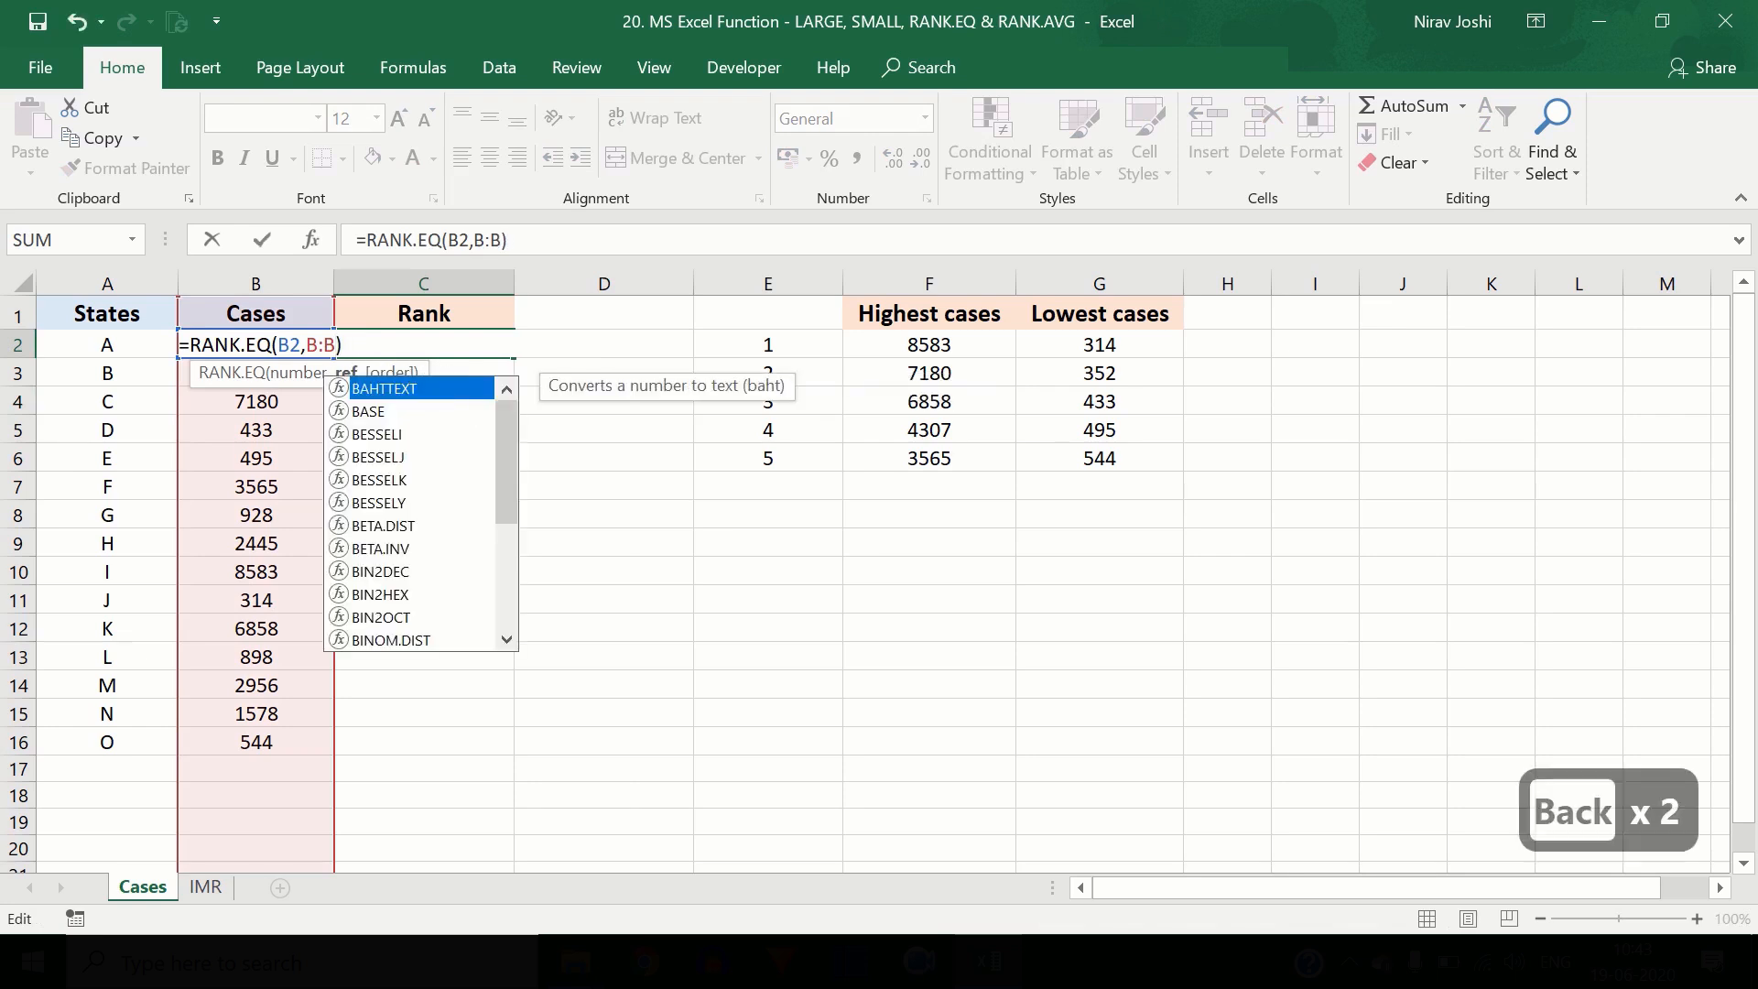
pyautogui.press('Return')
pyautogui.click(483, 350)
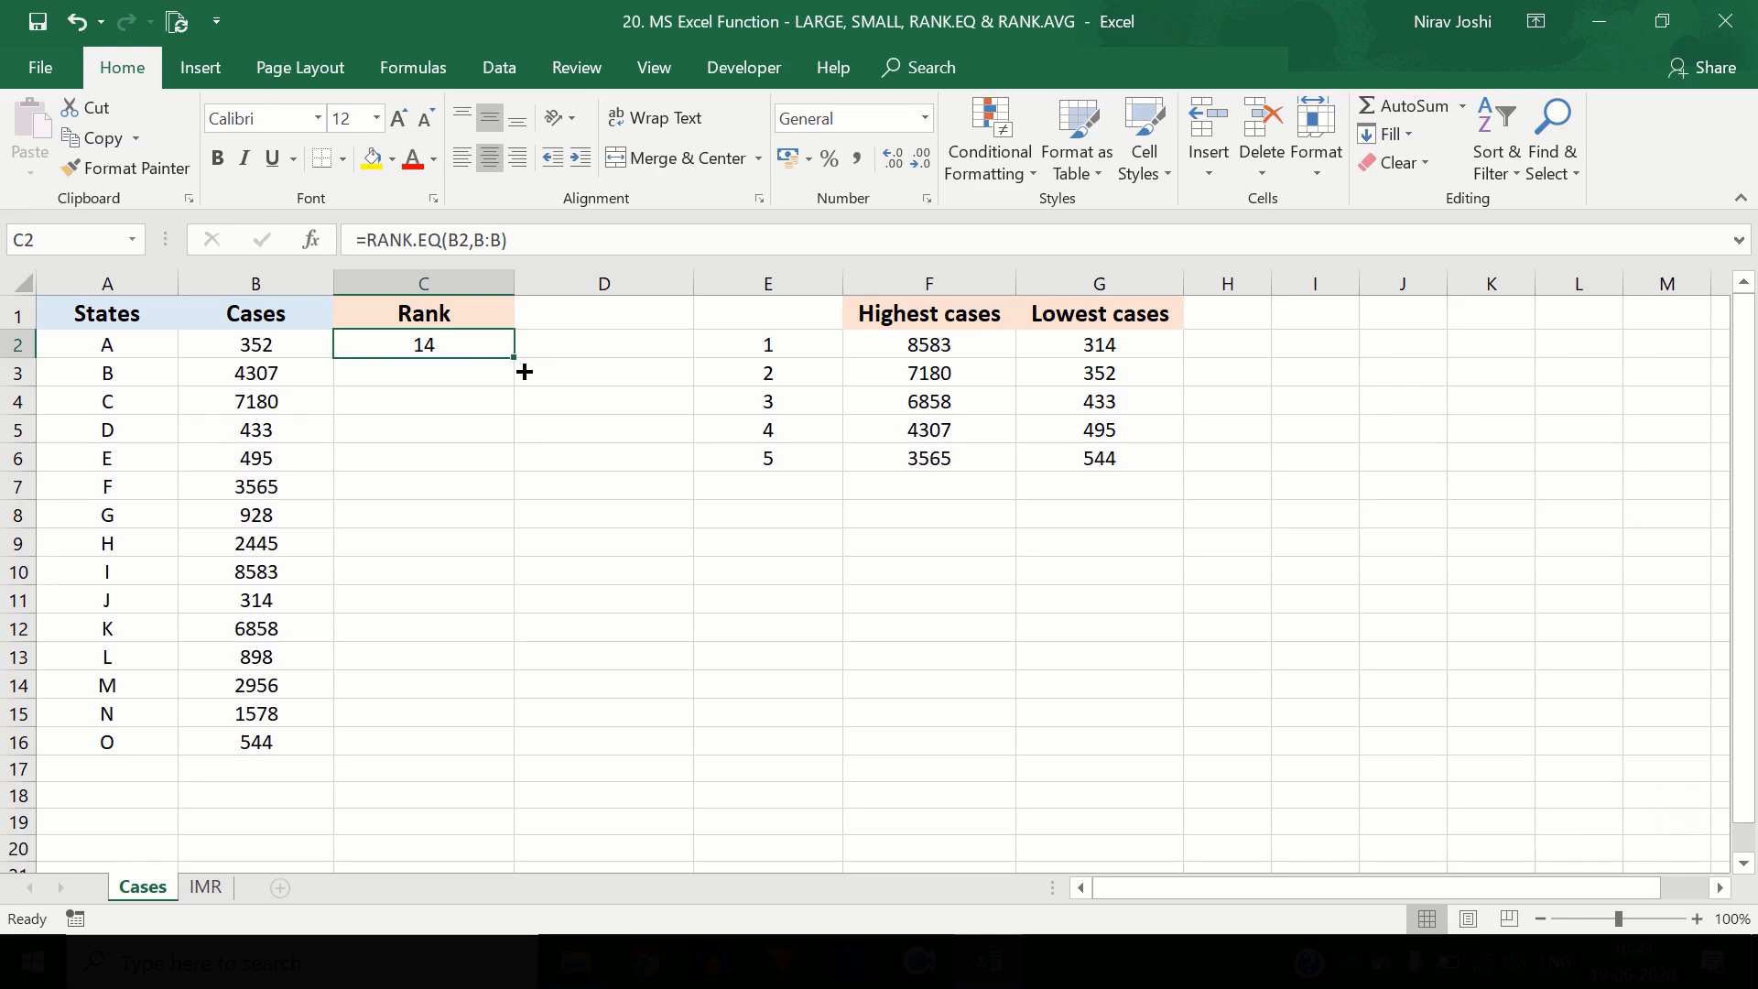
pyautogui.doubleClick(467, 349)
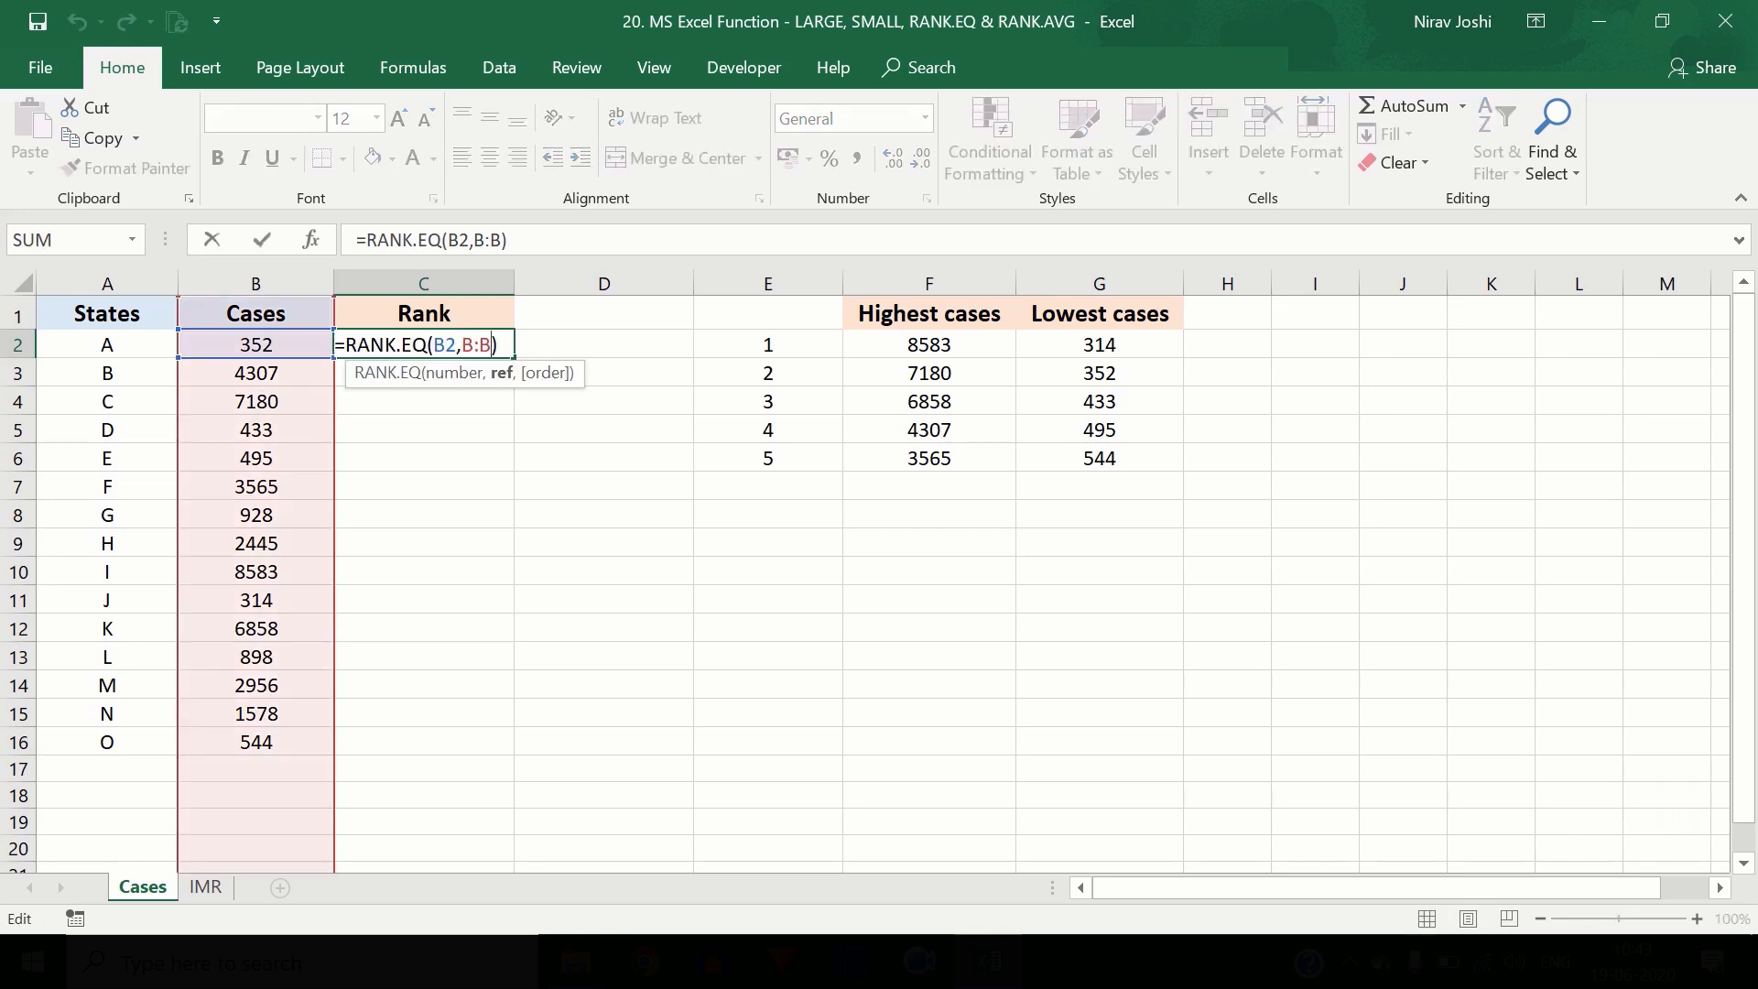
pyautogui.write(',')
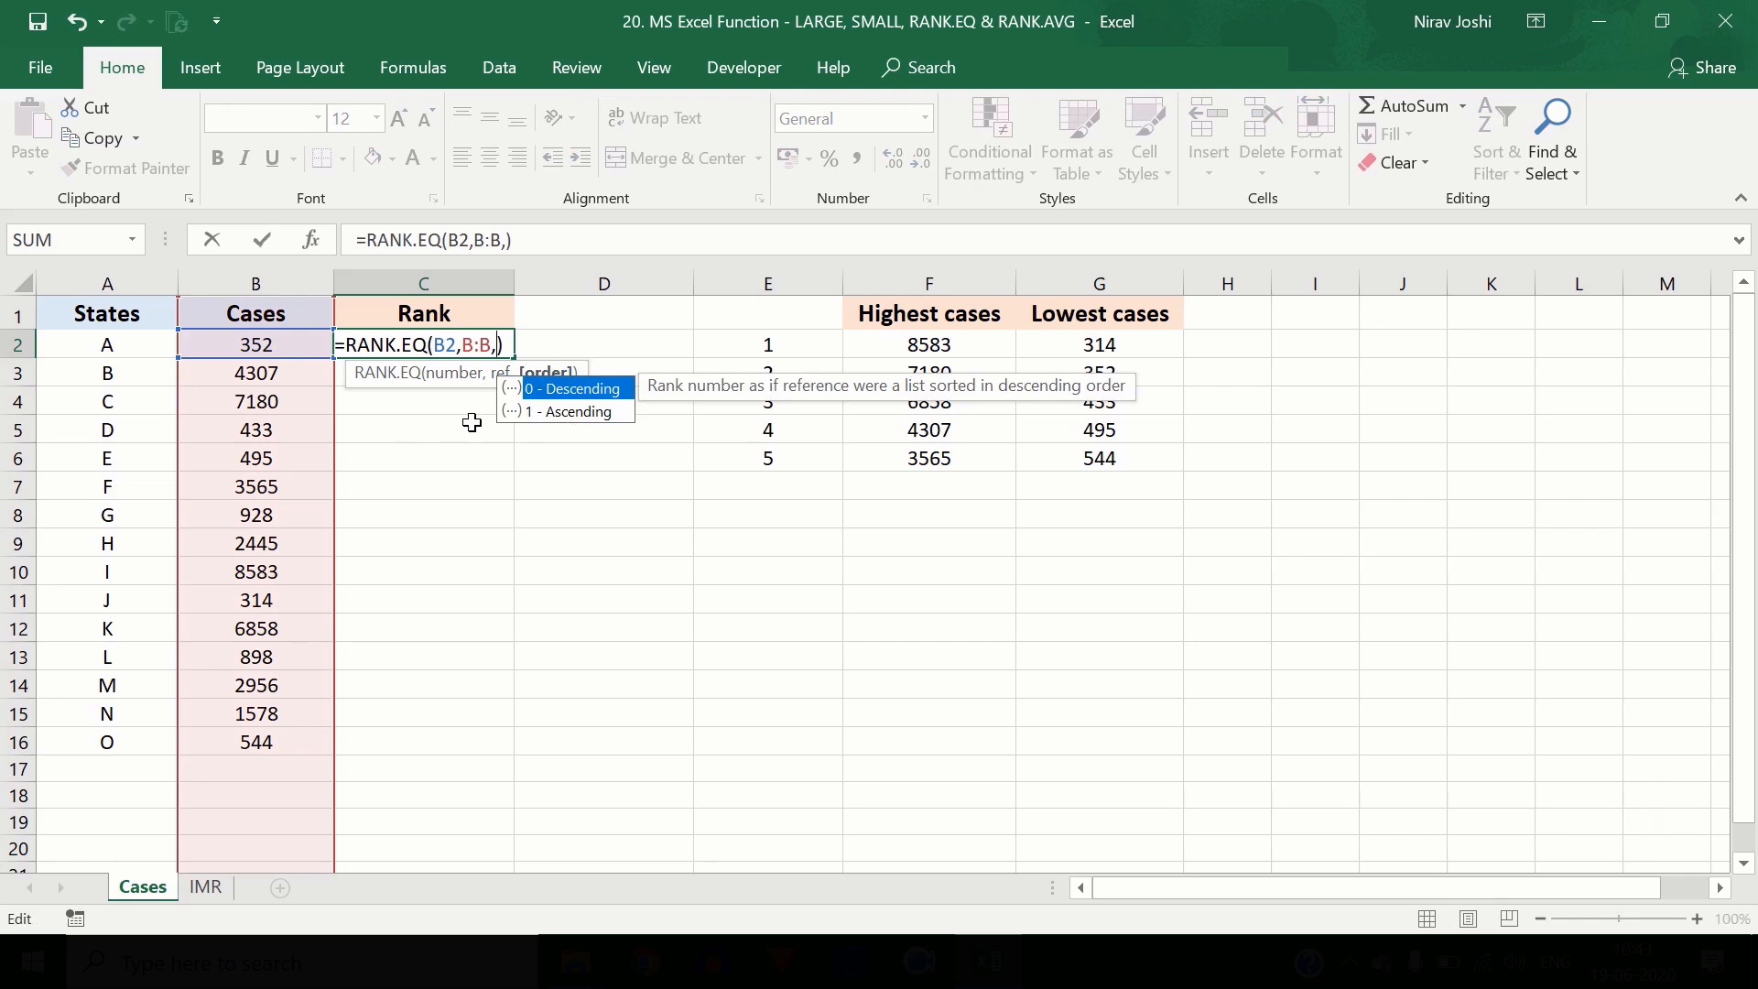
pyautogui.press('BackSpace')
pyautogui.press('Return')
# - Fill the RANK.EQ formula from C2 down to C16, and check state I's case count against its rank
pyautogui.click(508, 353)
pyautogui.moveTo(527, 416); pyautogui.dragTo(513, 756)
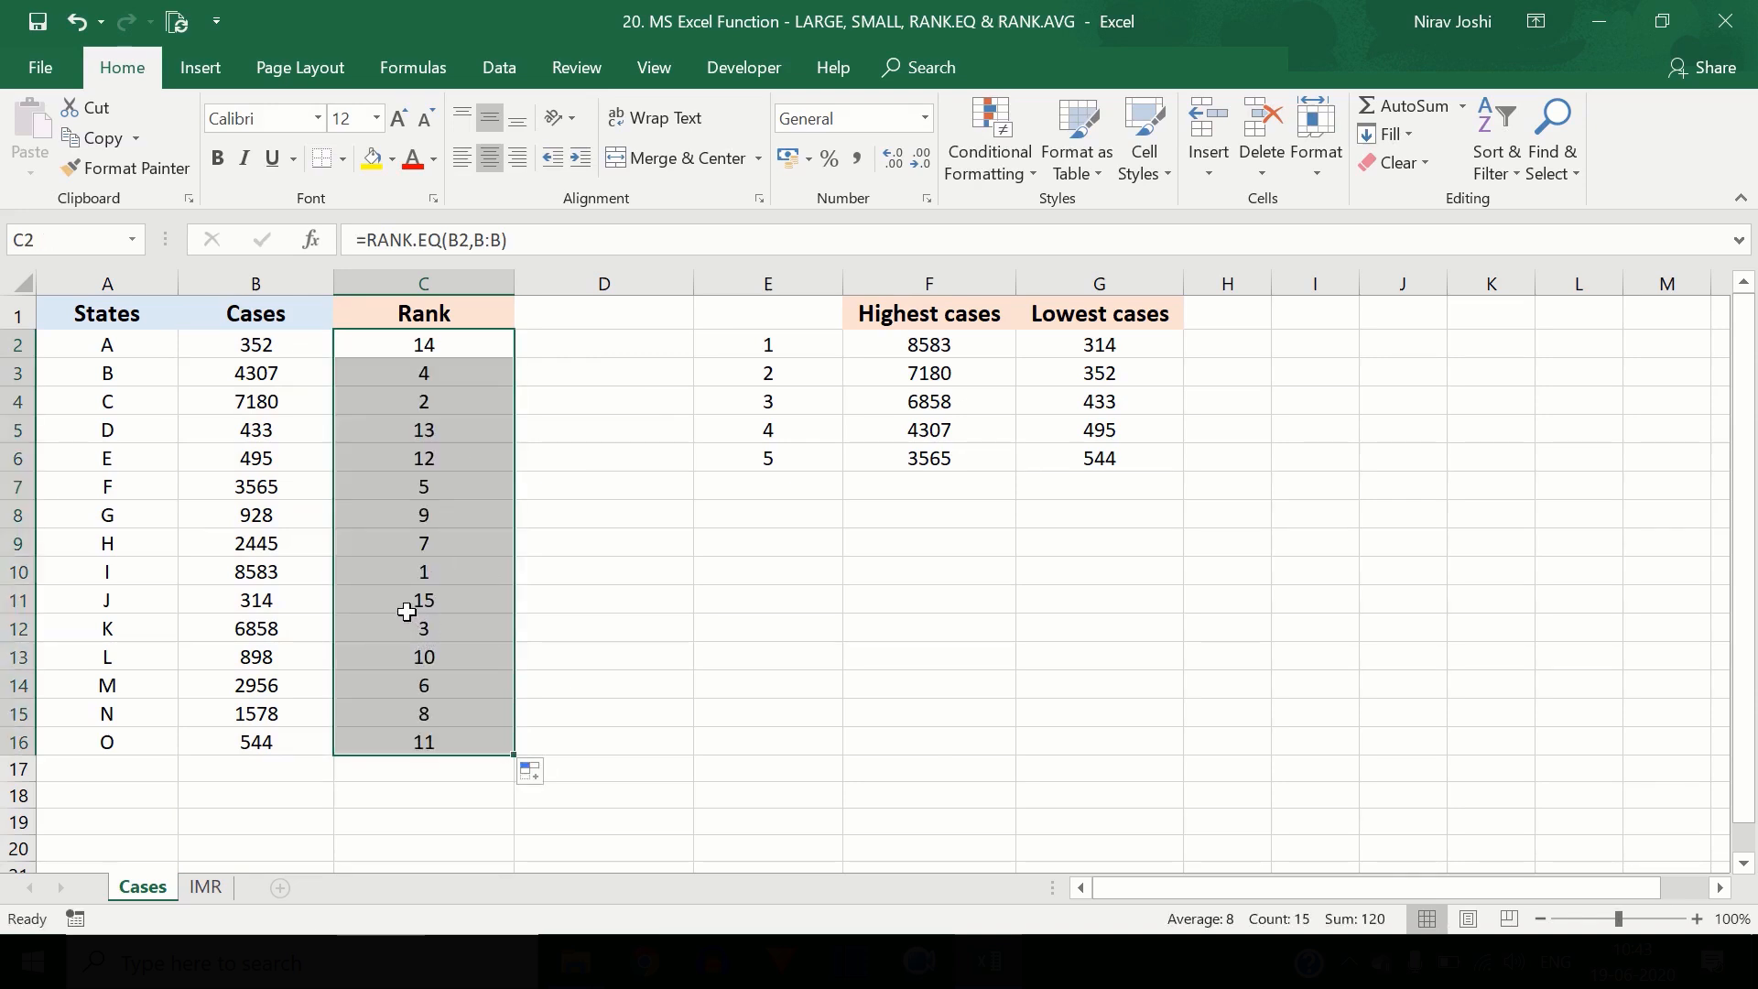
pyautogui.click(303, 586)
pyautogui.click(375, 587)
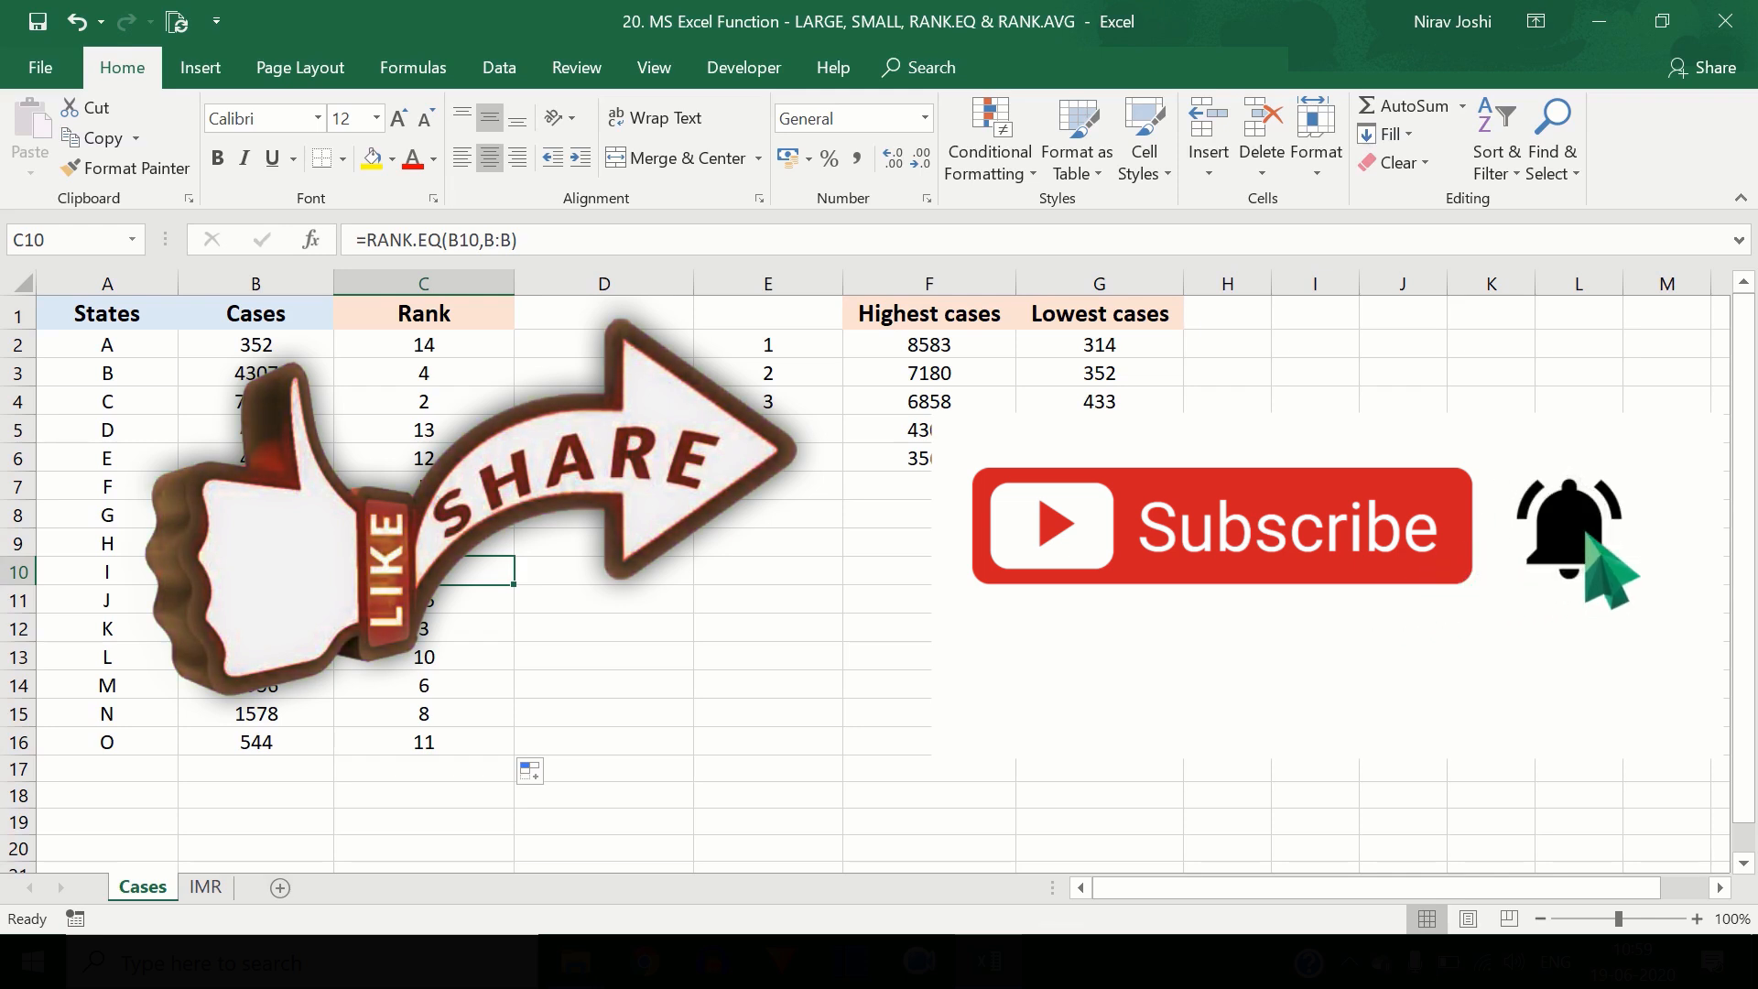
# - On the IMR sheet, enter =RANK.EQ(B2,B:B,1) in C2 to rank state A's IMR in ascending order
pyautogui.click(226, 897)
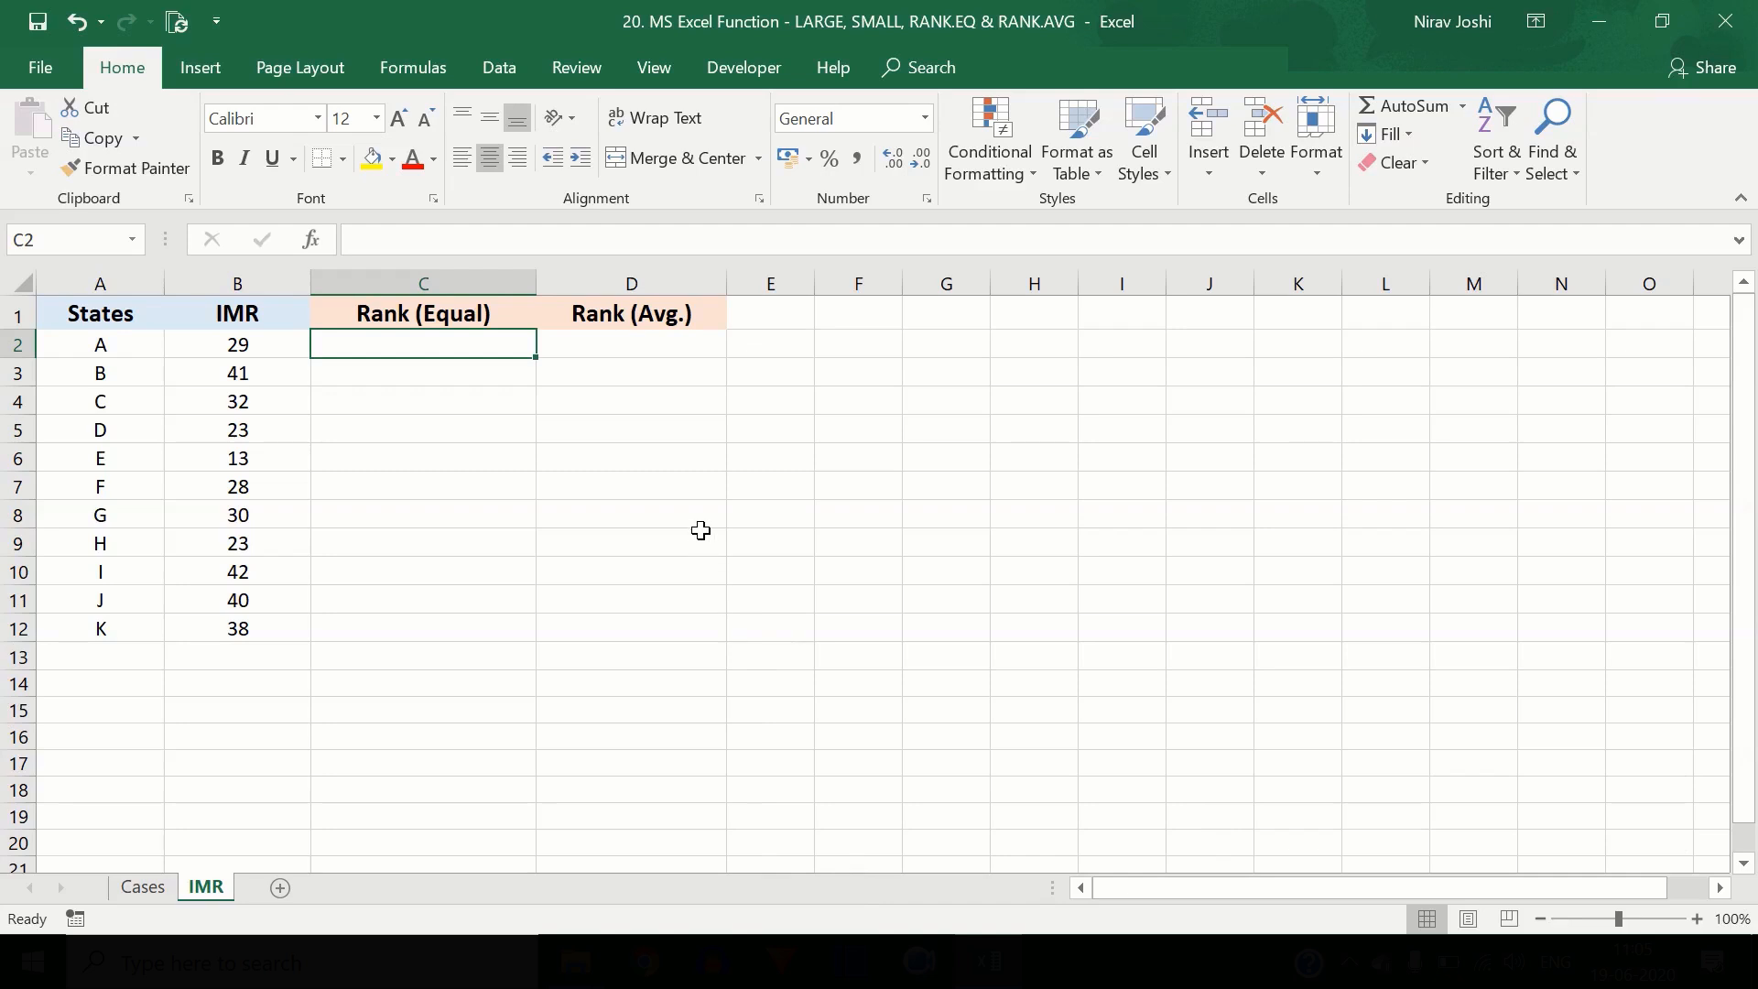
pyautogui.write('=ran')
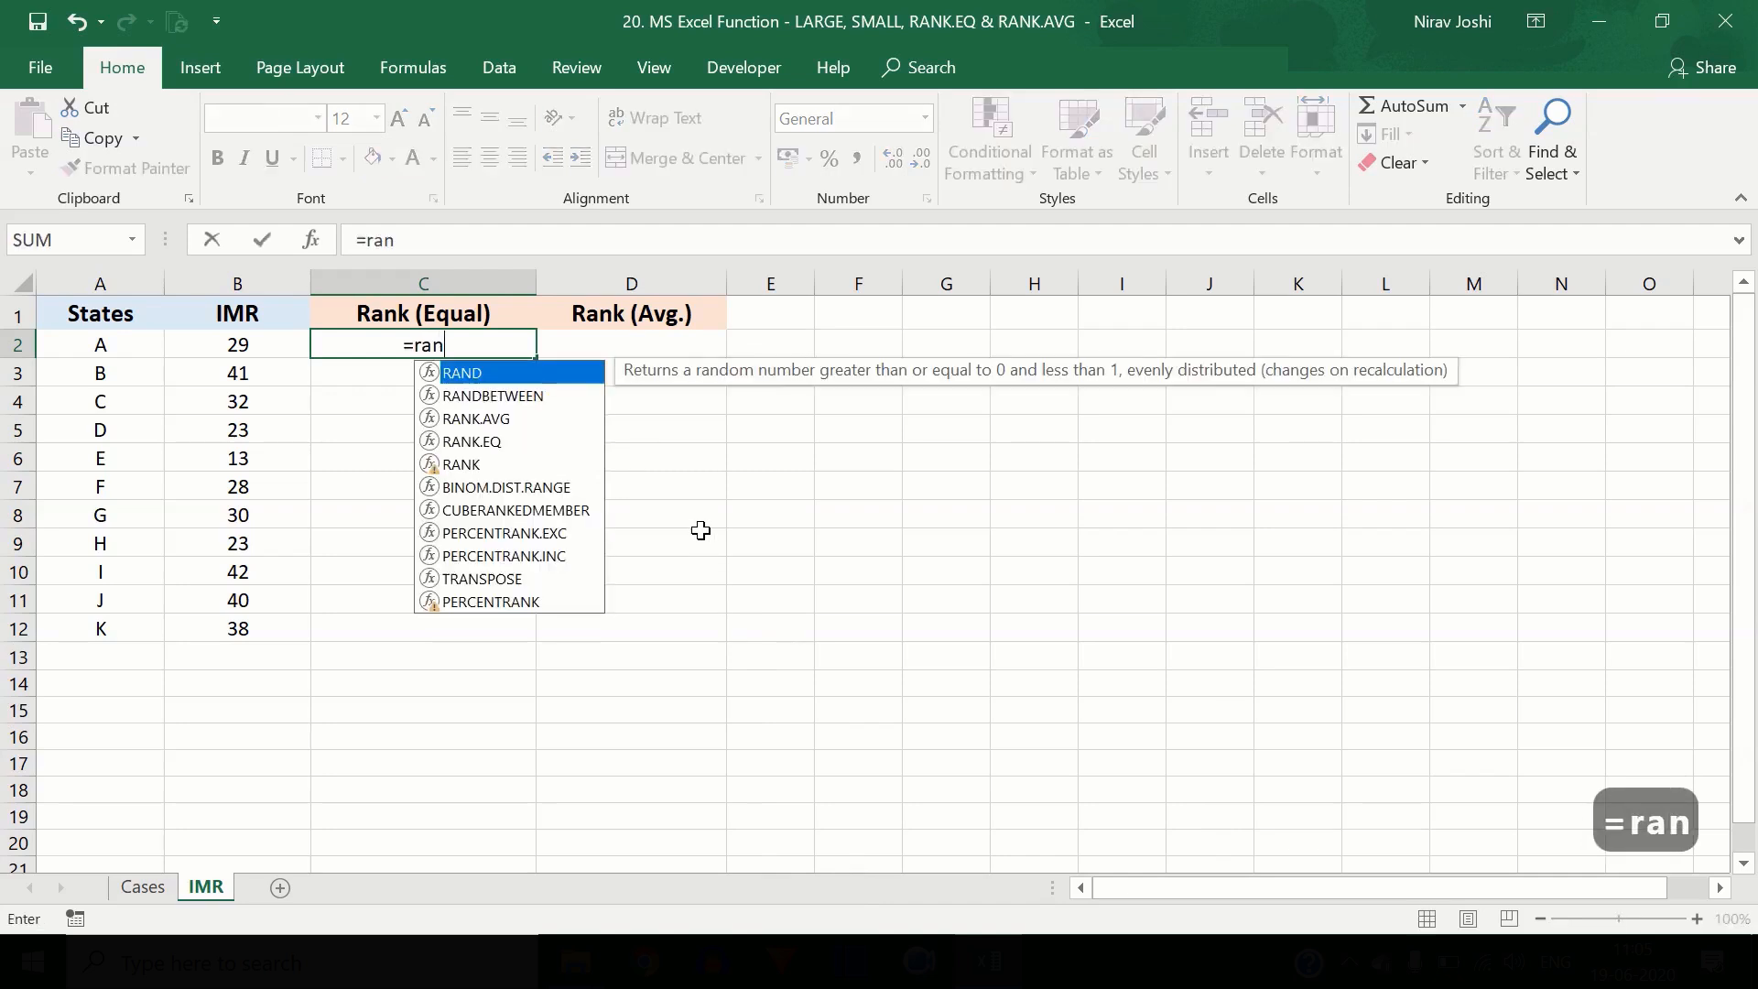
pyautogui.write('k.eq')
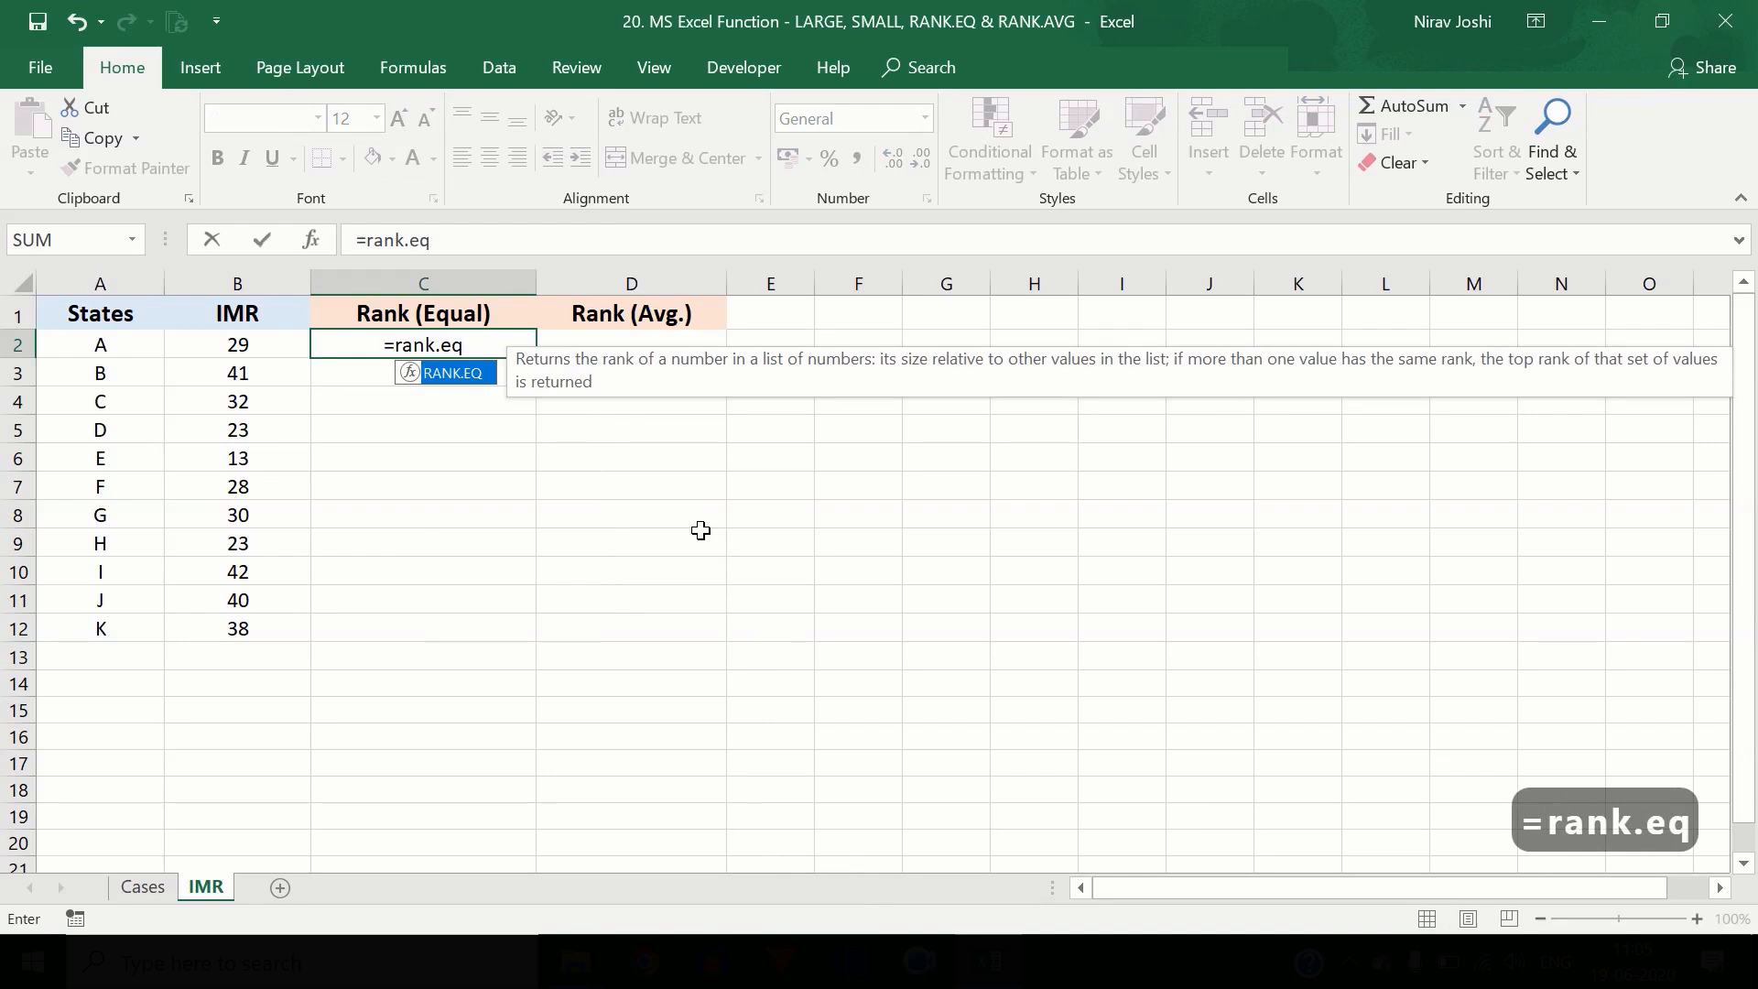
pyautogui.write('(')
pyautogui.click(231, 353)
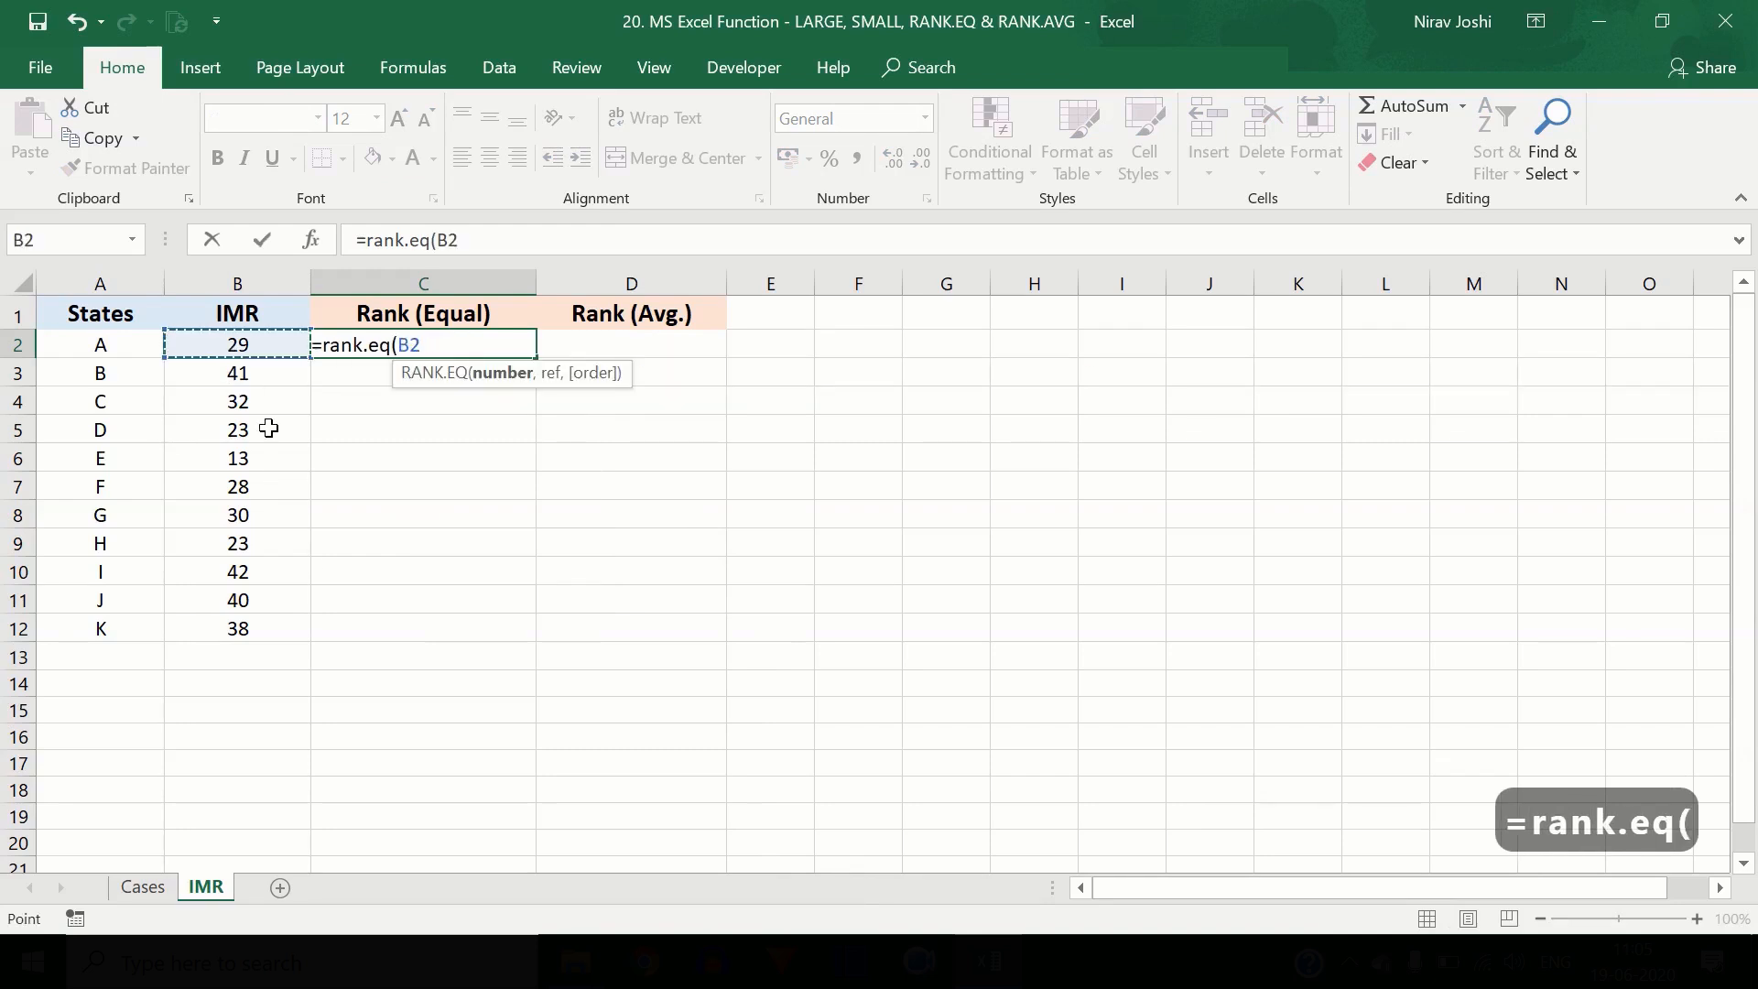
pyautogui.write(',')
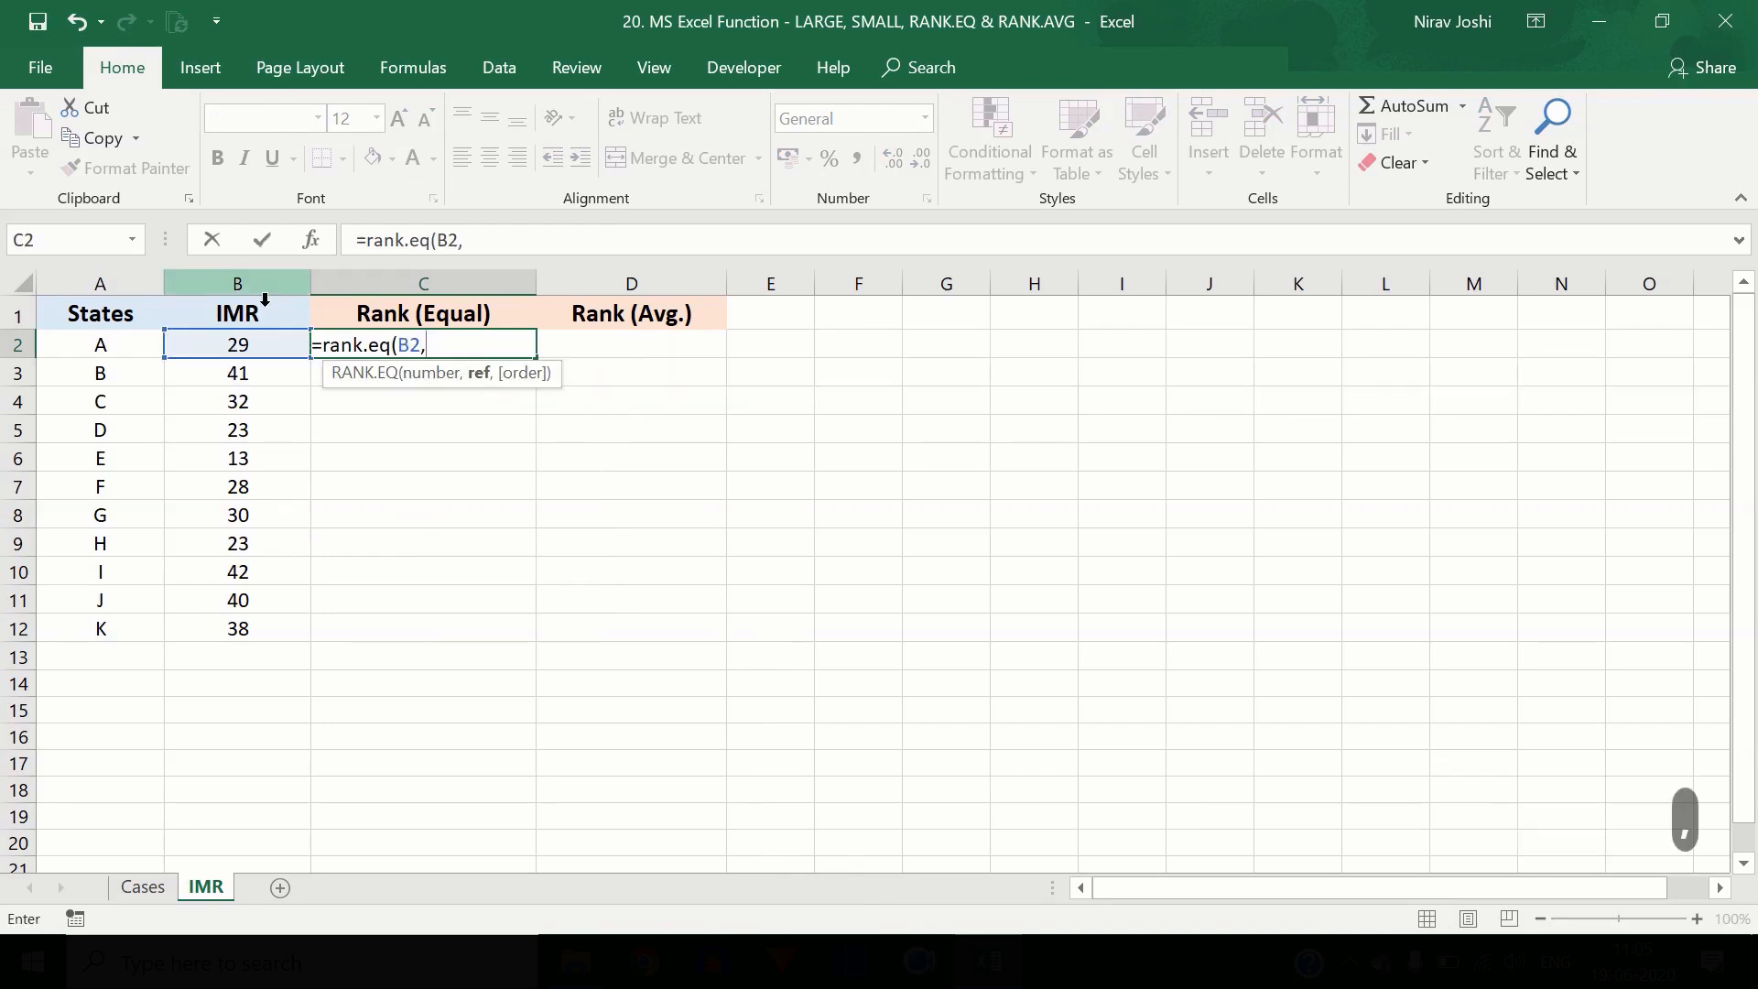
pyautogui.click(264, 295)
pyautogui.write(',')
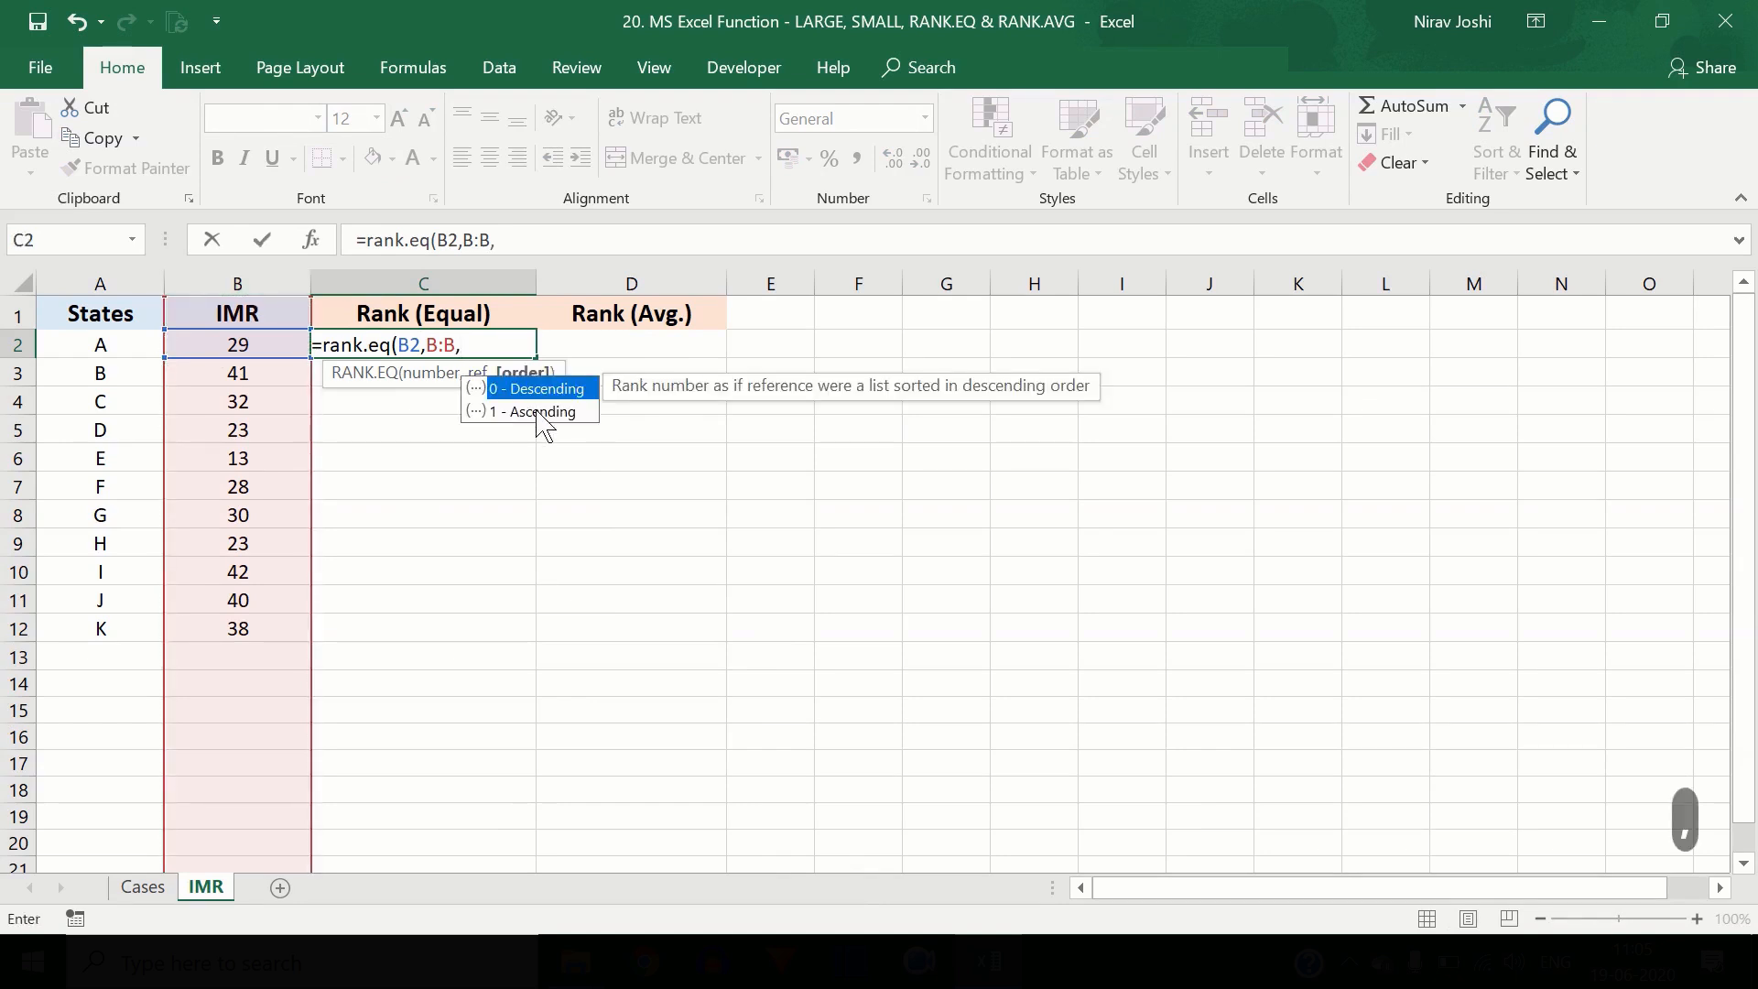
pyautogui.write('1')
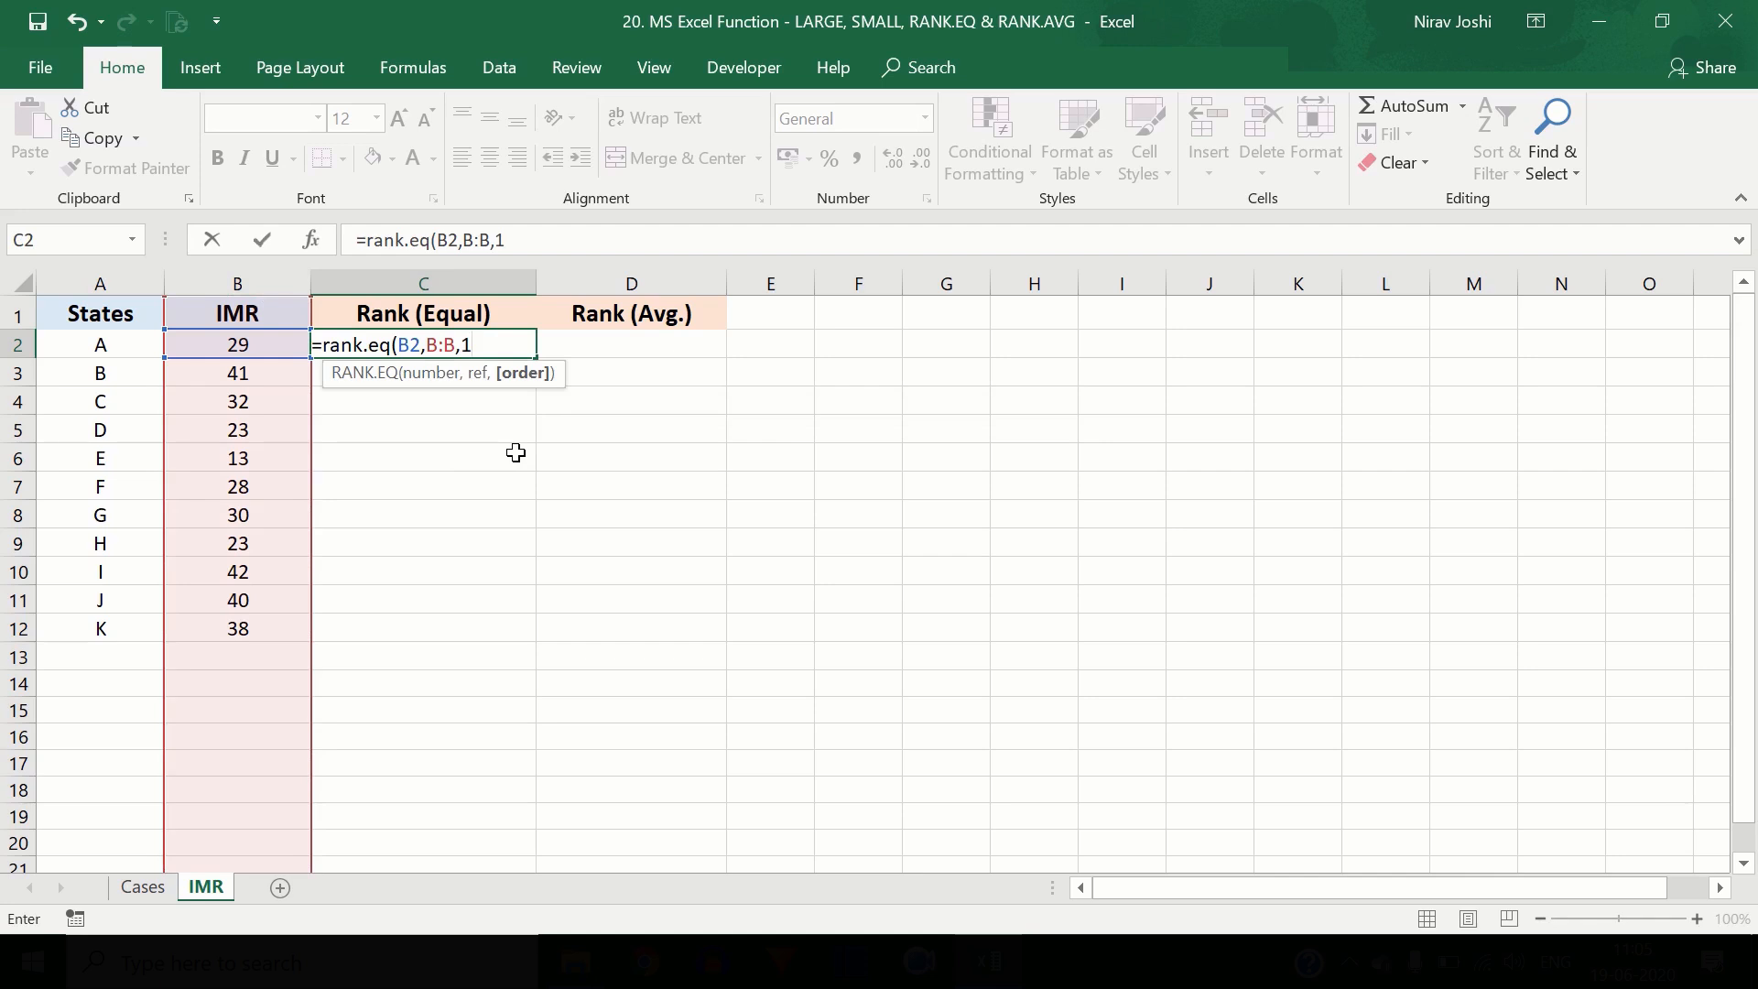
pyautogui.write(')')
pyautogui.press('Return')
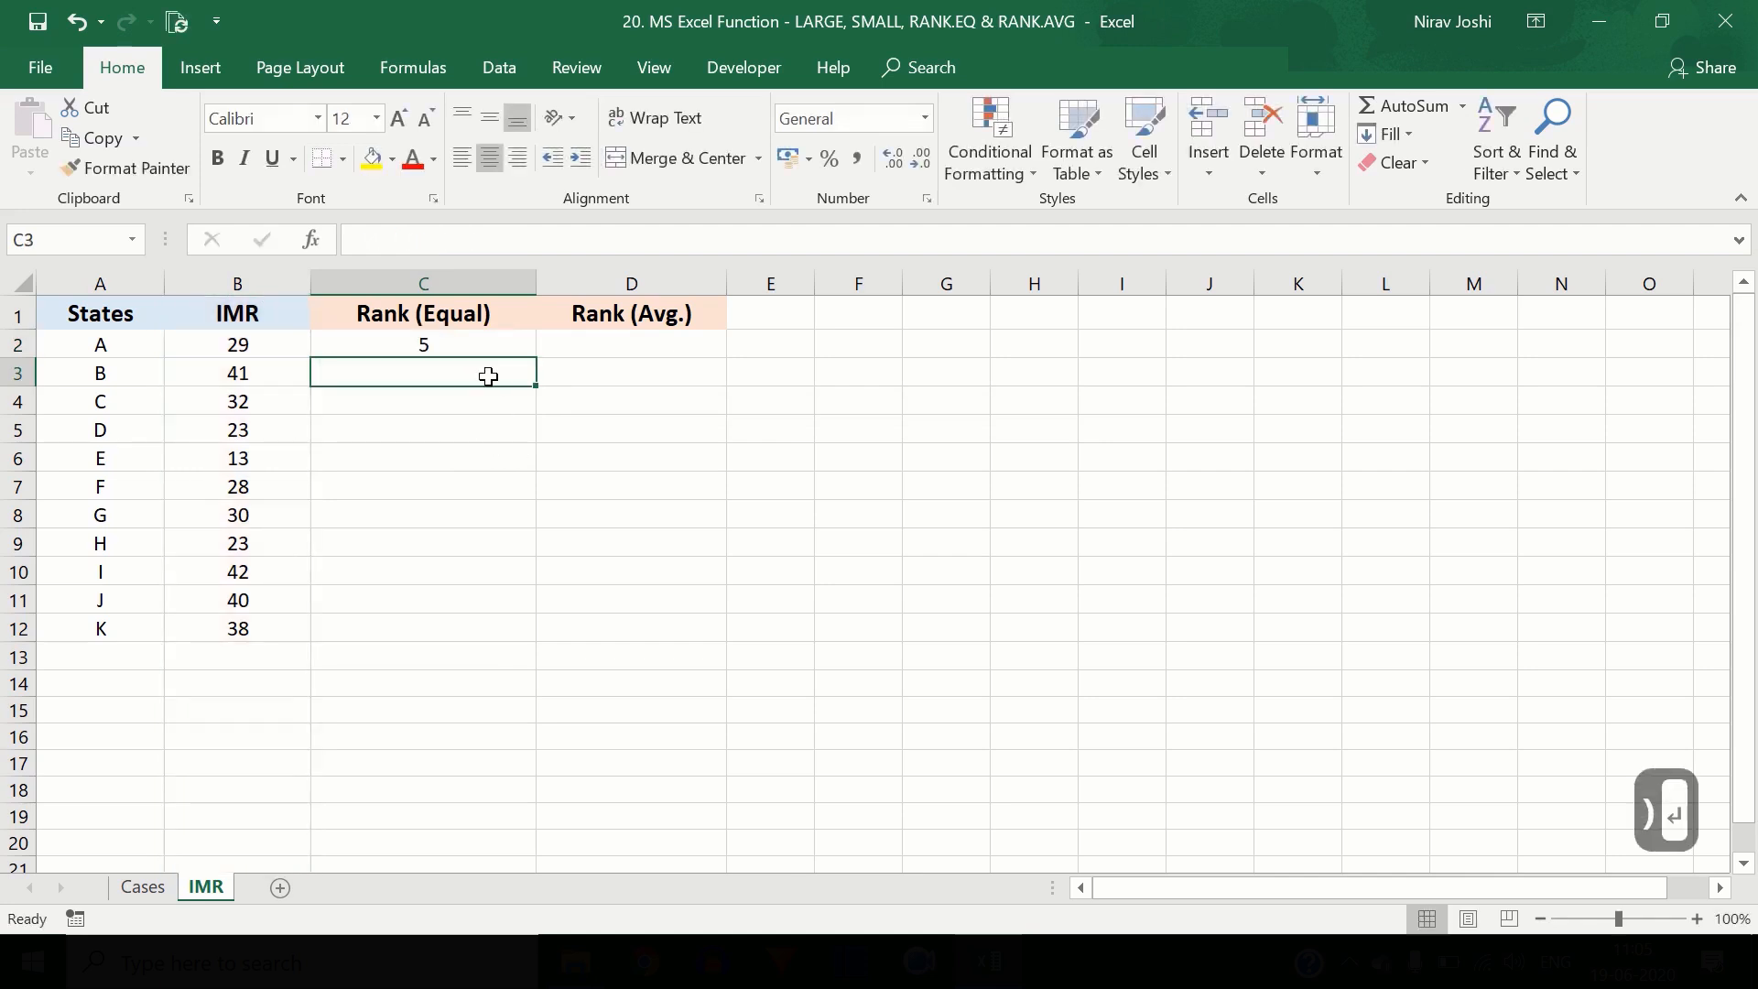
# - Fill the C2 formula down to C12, and select the two tied IMR values in B5 and B9
pyautogui.click(494, 343)
pyautogui.doubleClick(537, 359)
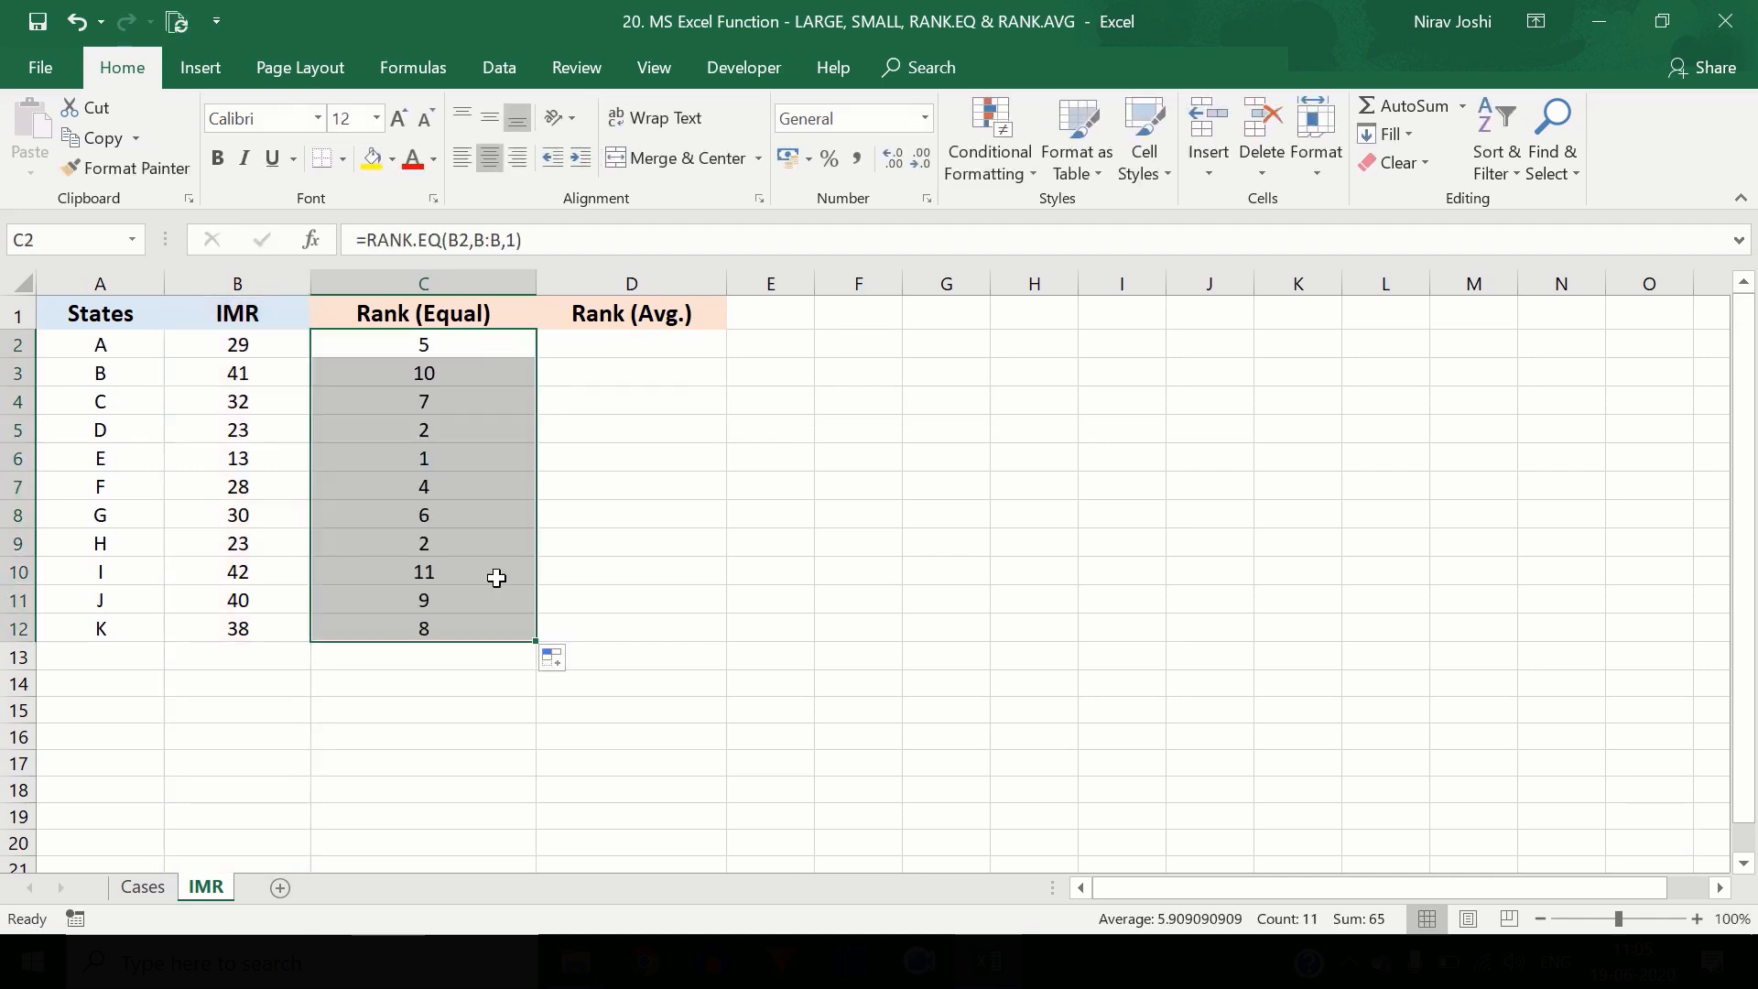
pyautogui.click(448, 461)
pyautogui.click(234, 464)
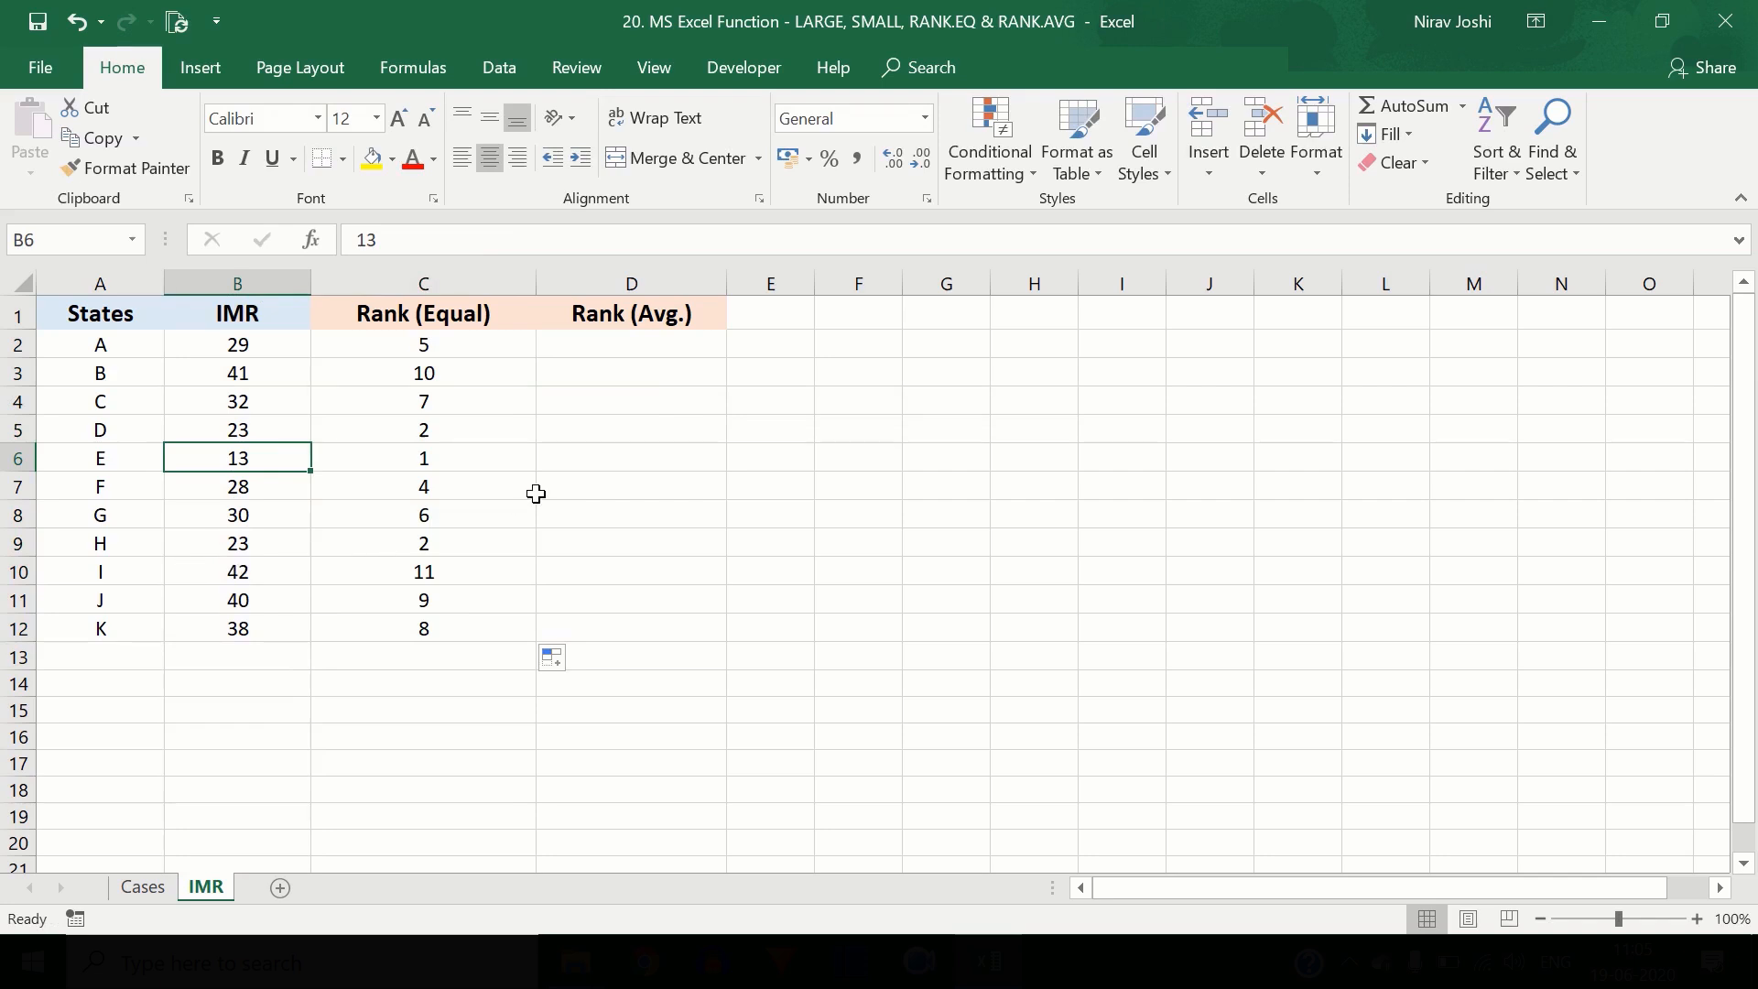
pyautogui.click(295, 435)
pyautogui.keyDown('ctrl'); pyautogui.click(271, 553); pyautogui.keyUp('ctrl')
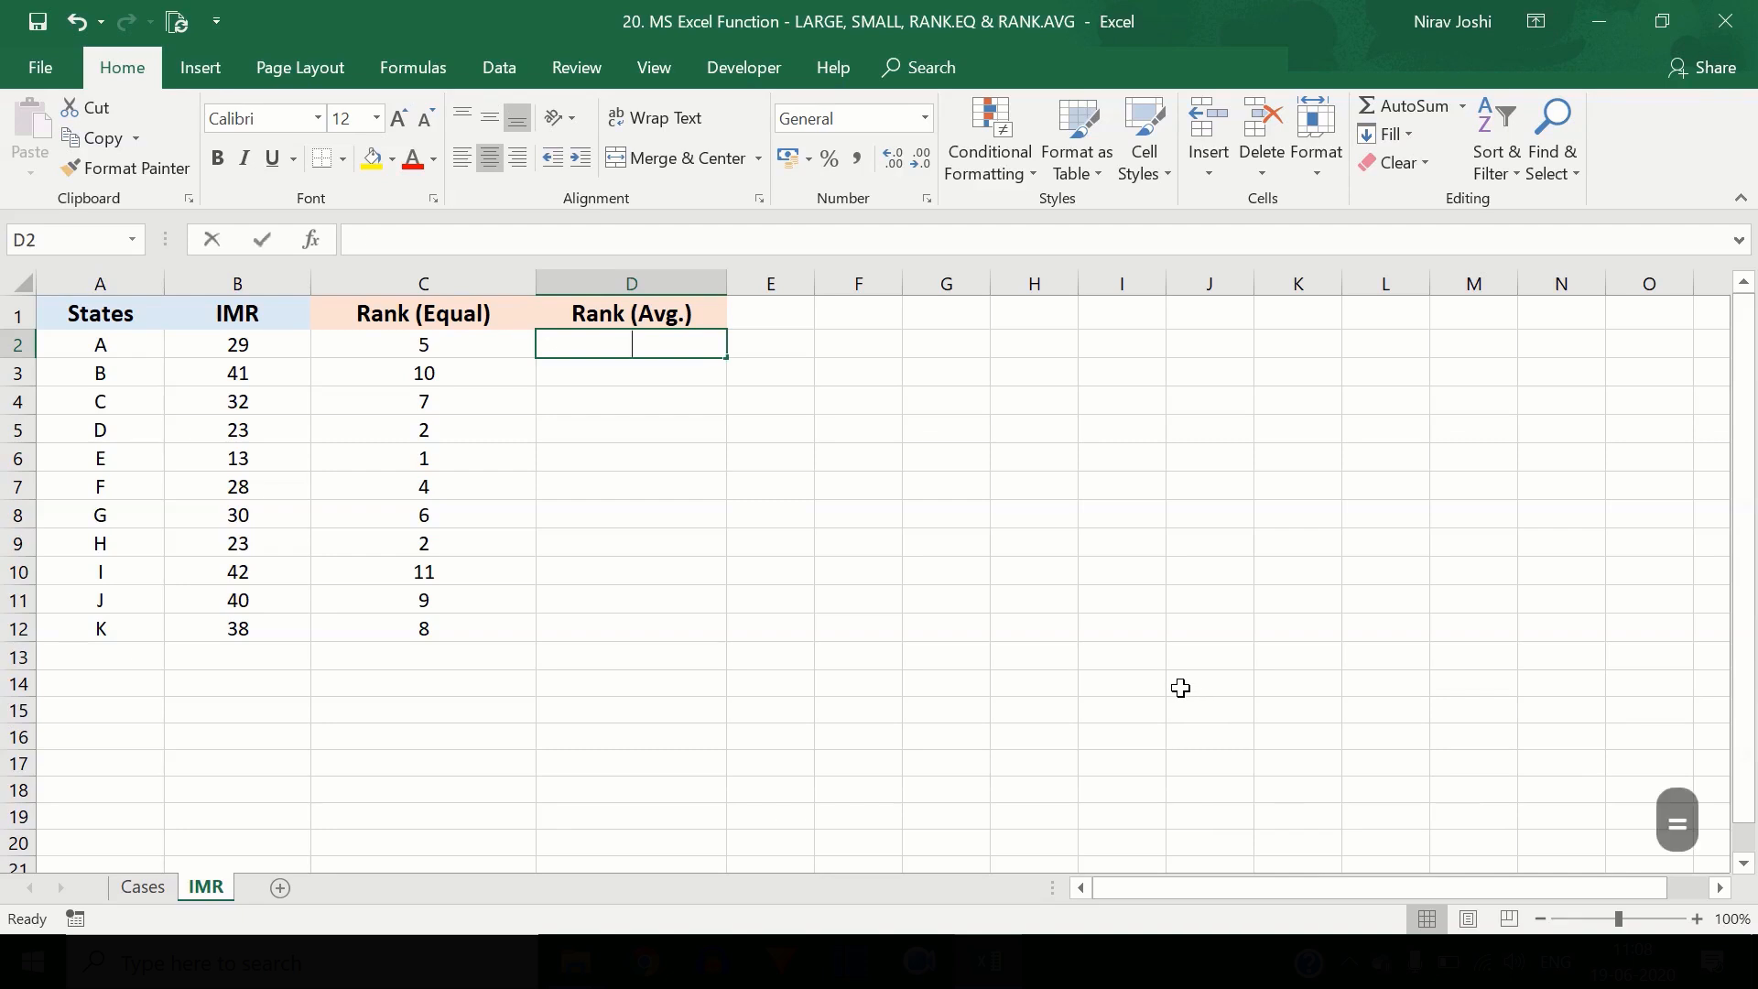
# - Enter =RANK.AVG(B2,B:B,1) in D2 to give state A's average rank in ascending order
pyautogui.write('=ran')
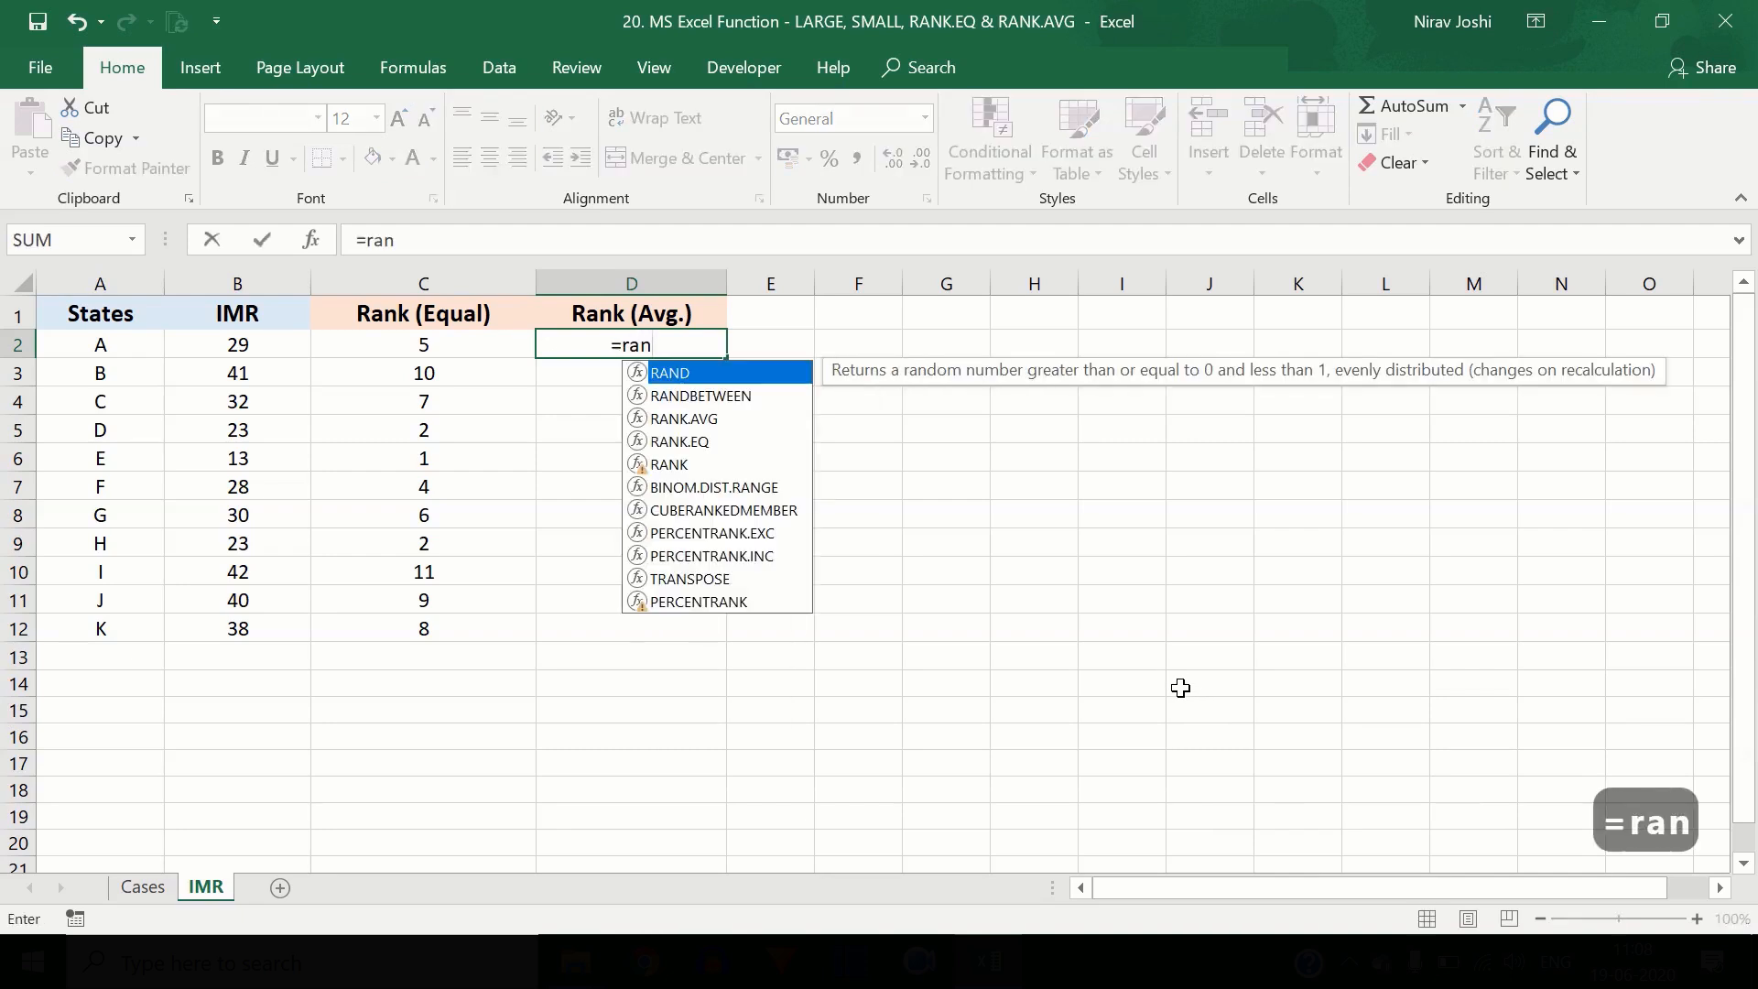
pyautogui.write('k')
pyautogui.doubleClick(744, 376)
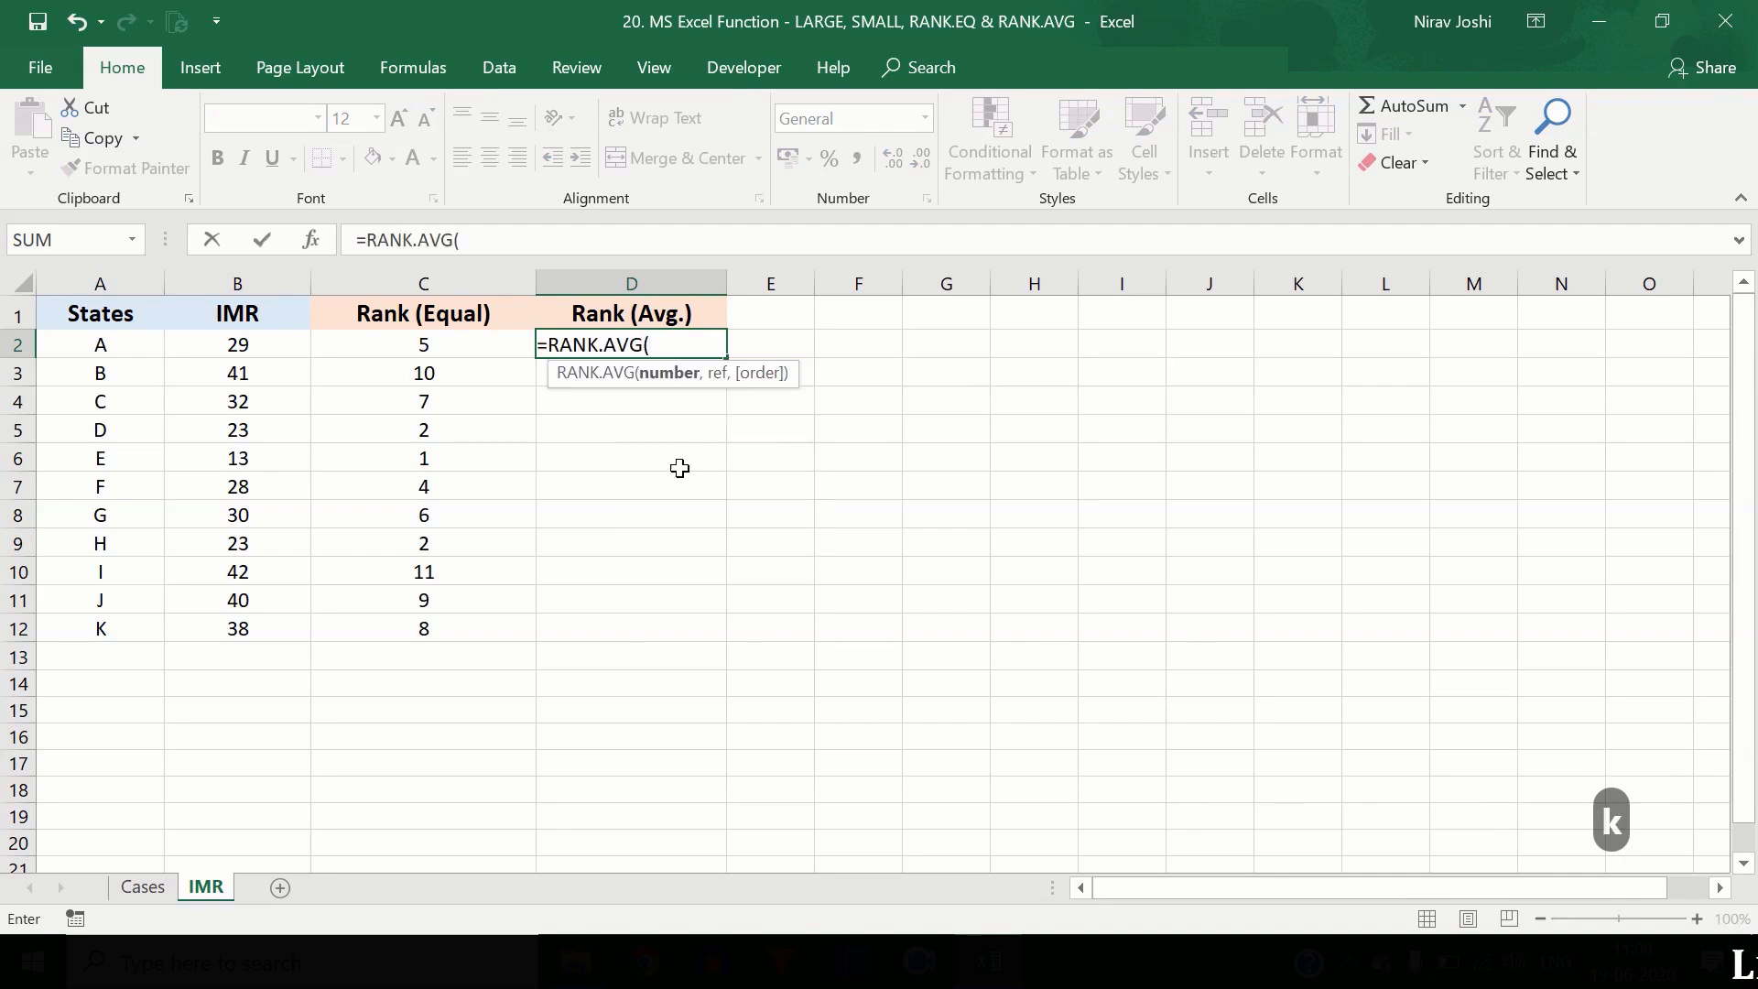
pyautogui.click(274, 354)
pyautogui.write(',')
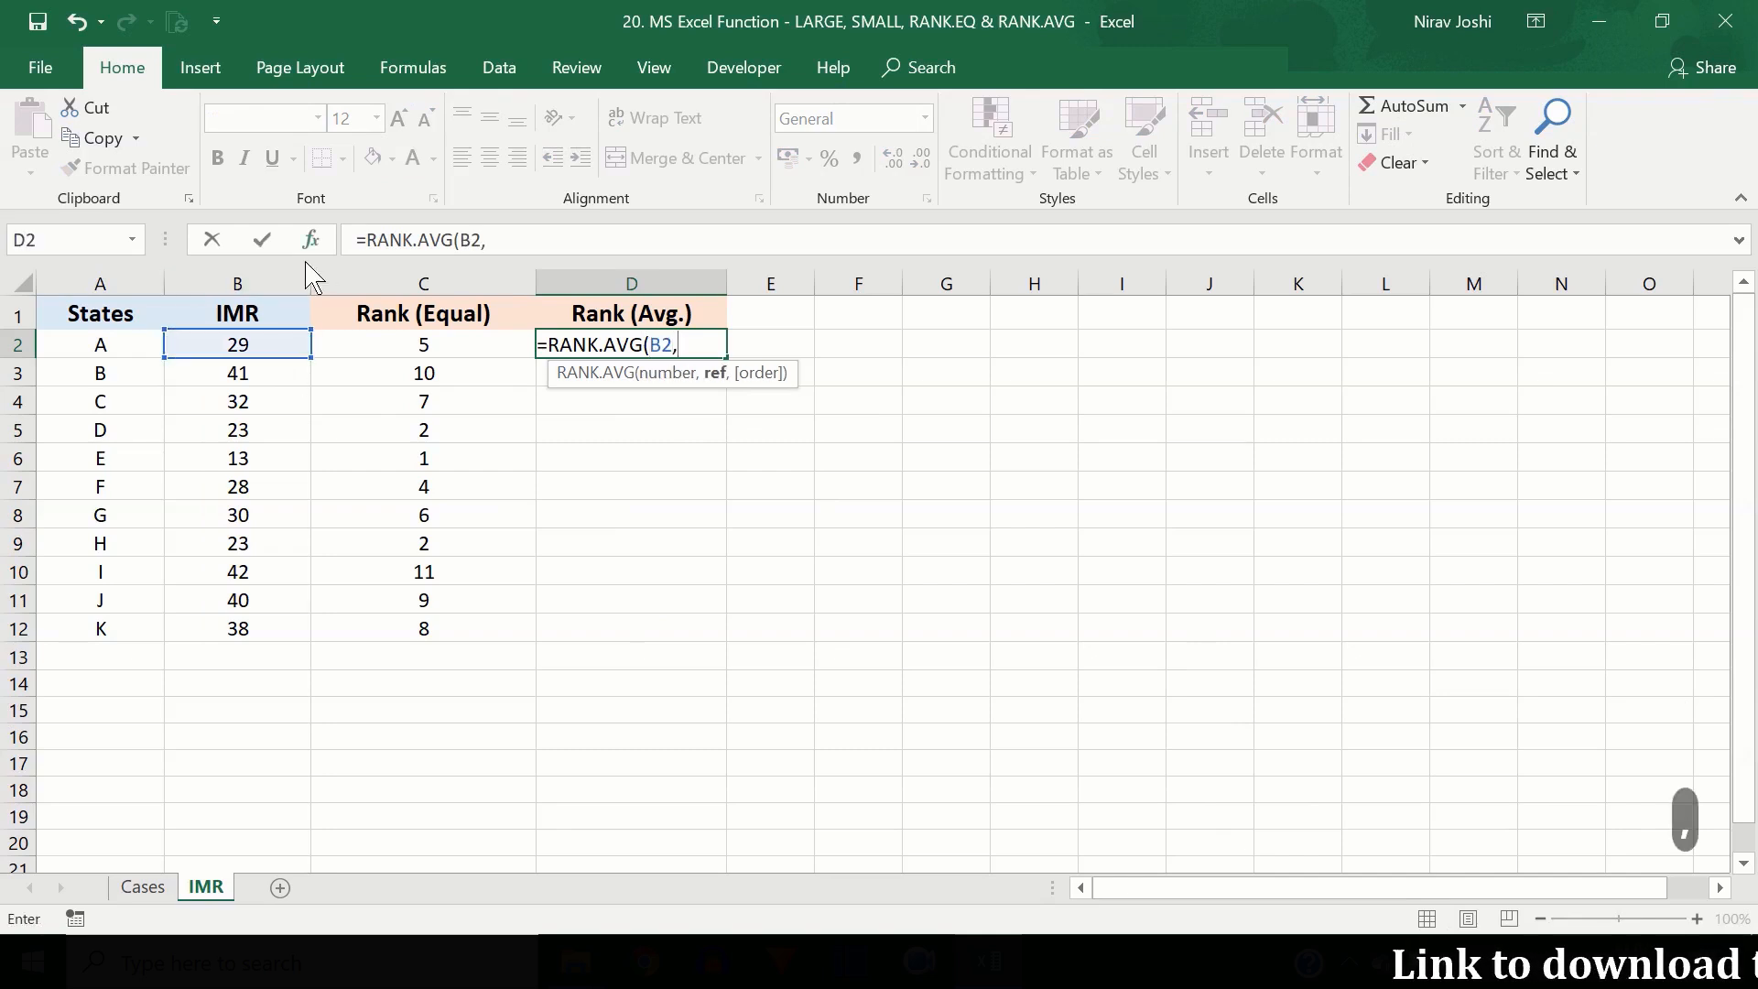
pyautogui.click(275, 293)
pyautogui.write(',')
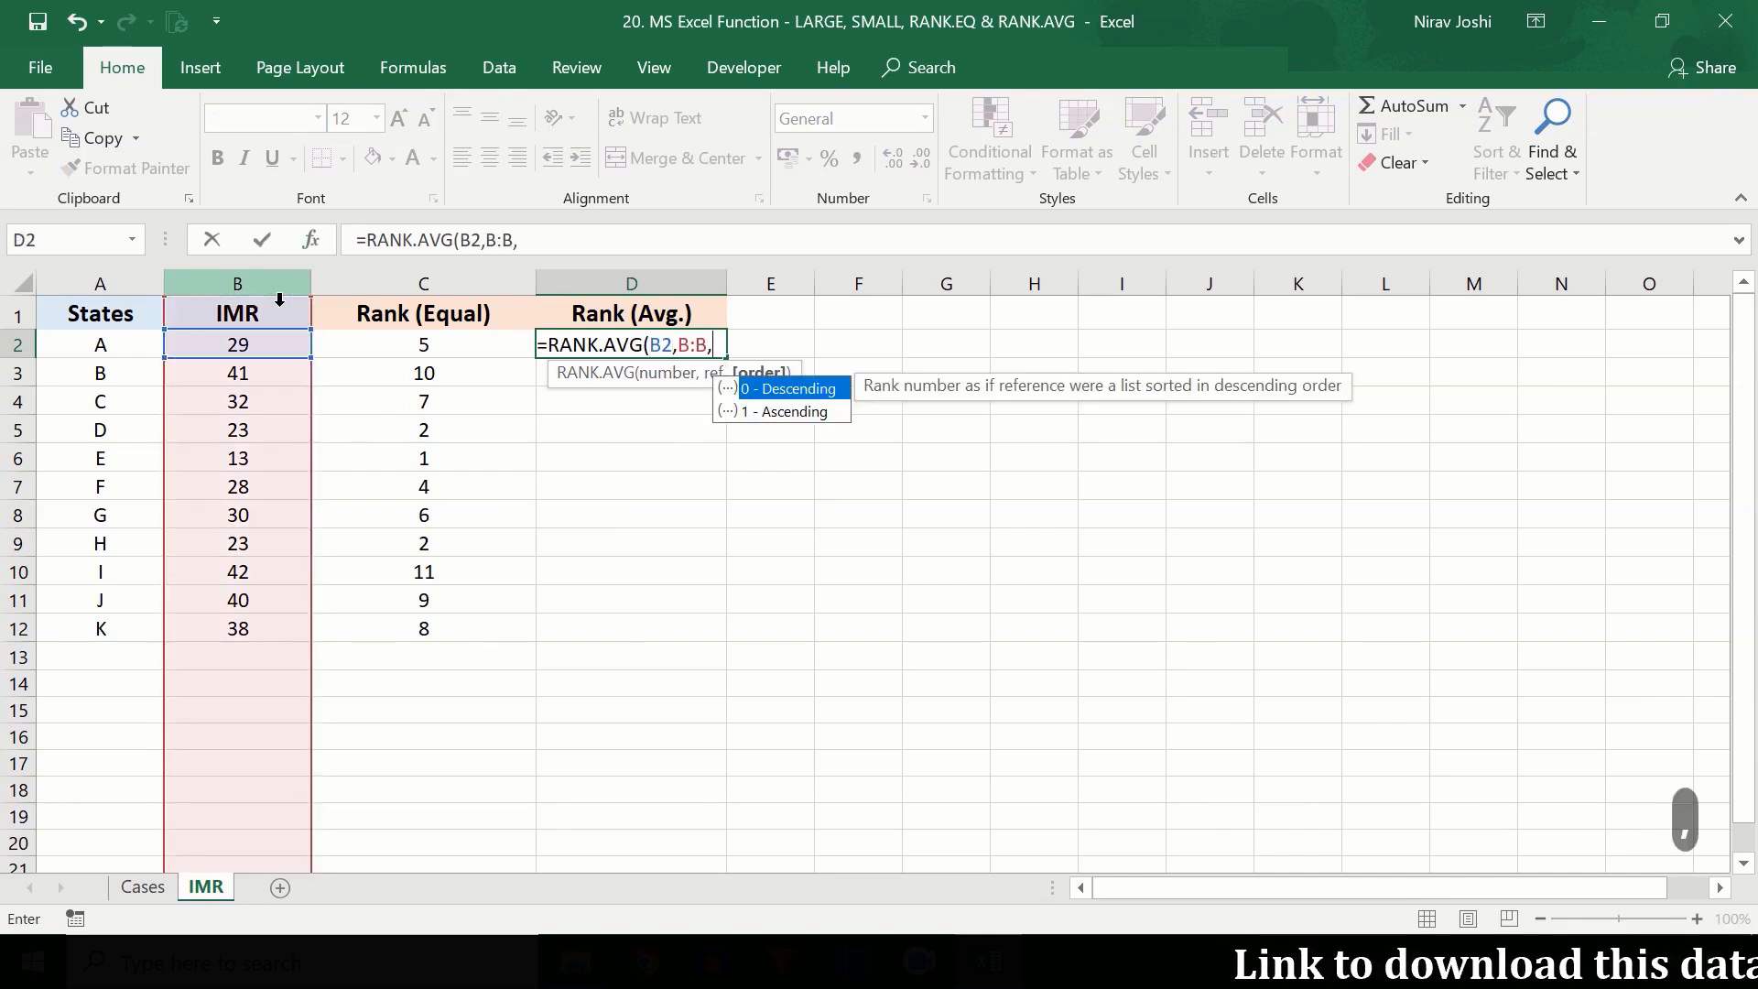
pyautogui.click(784, 414)
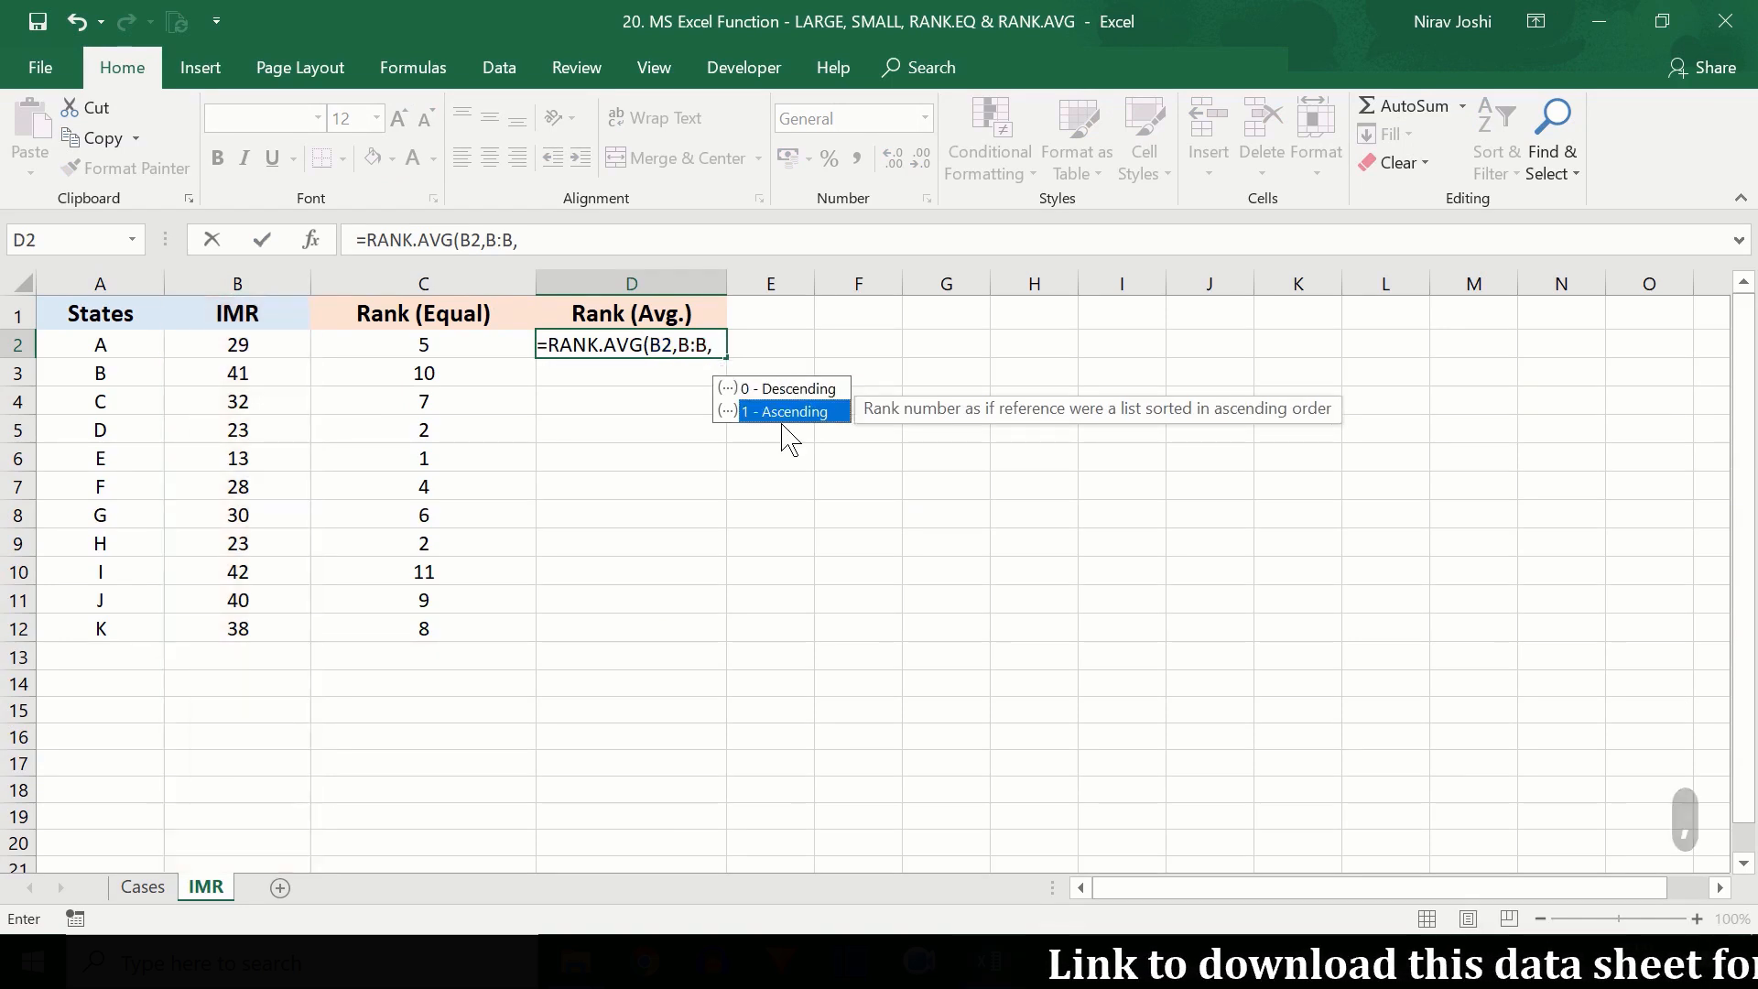
pyautogui.write('1')
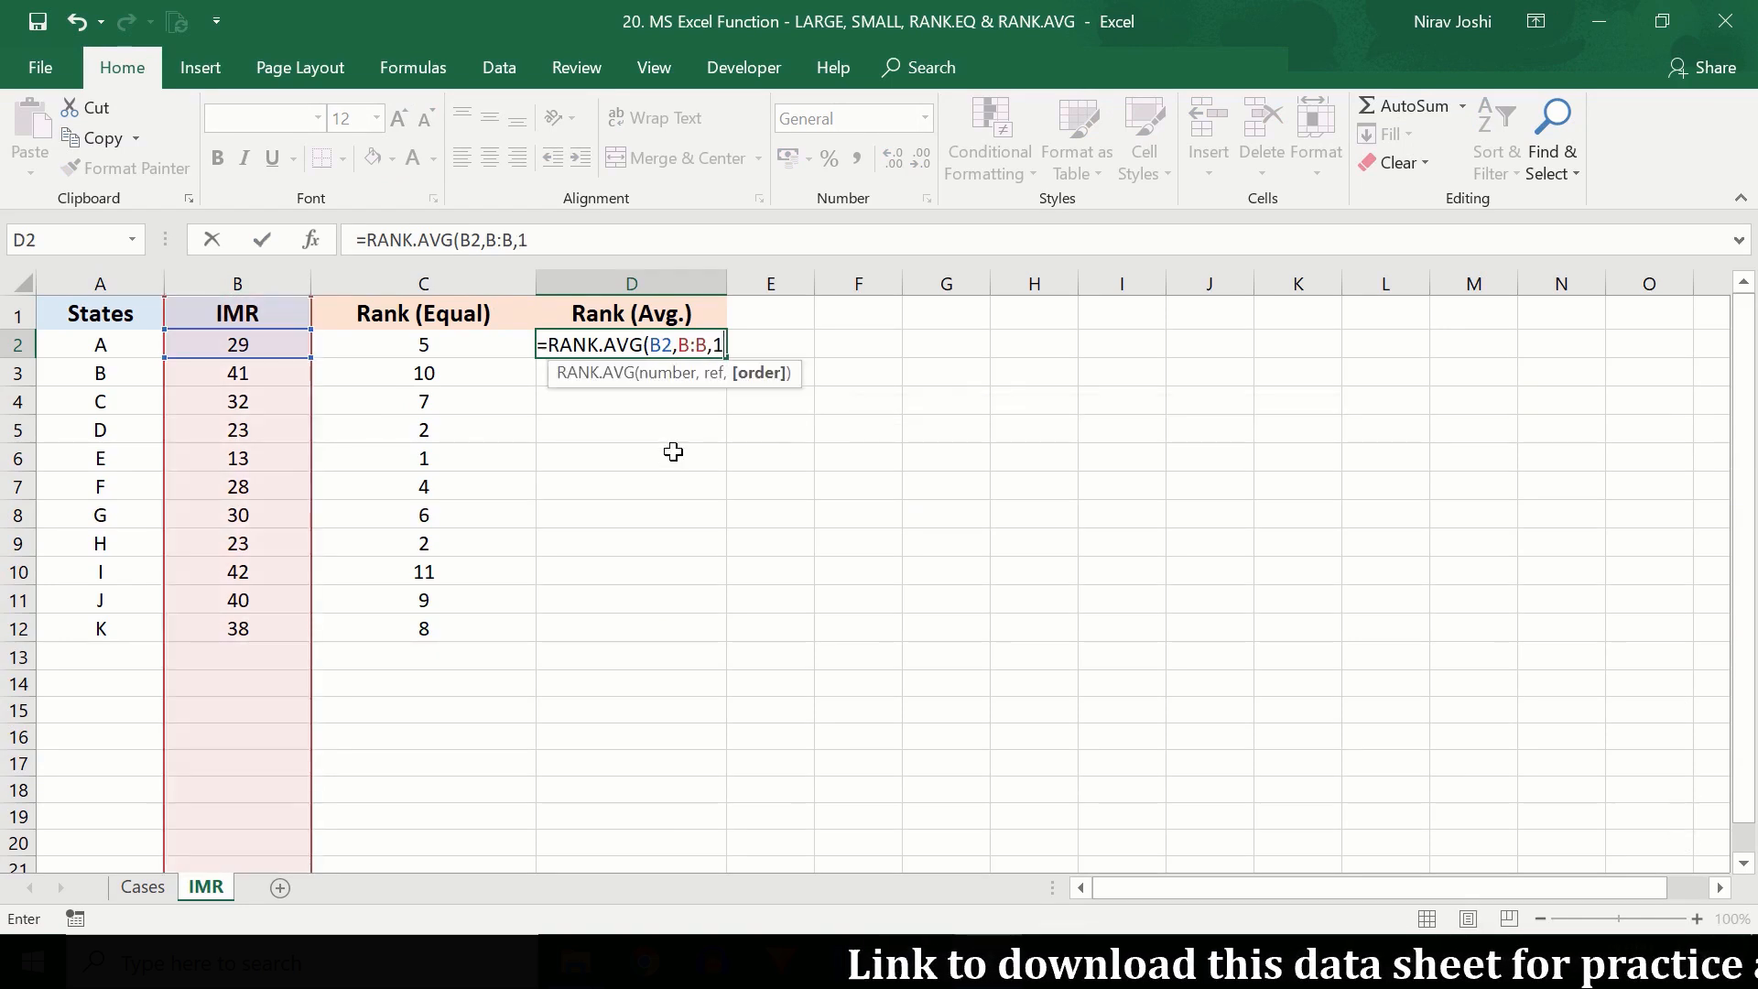
pyautogui.write(')')
pyautogui.press('Return')
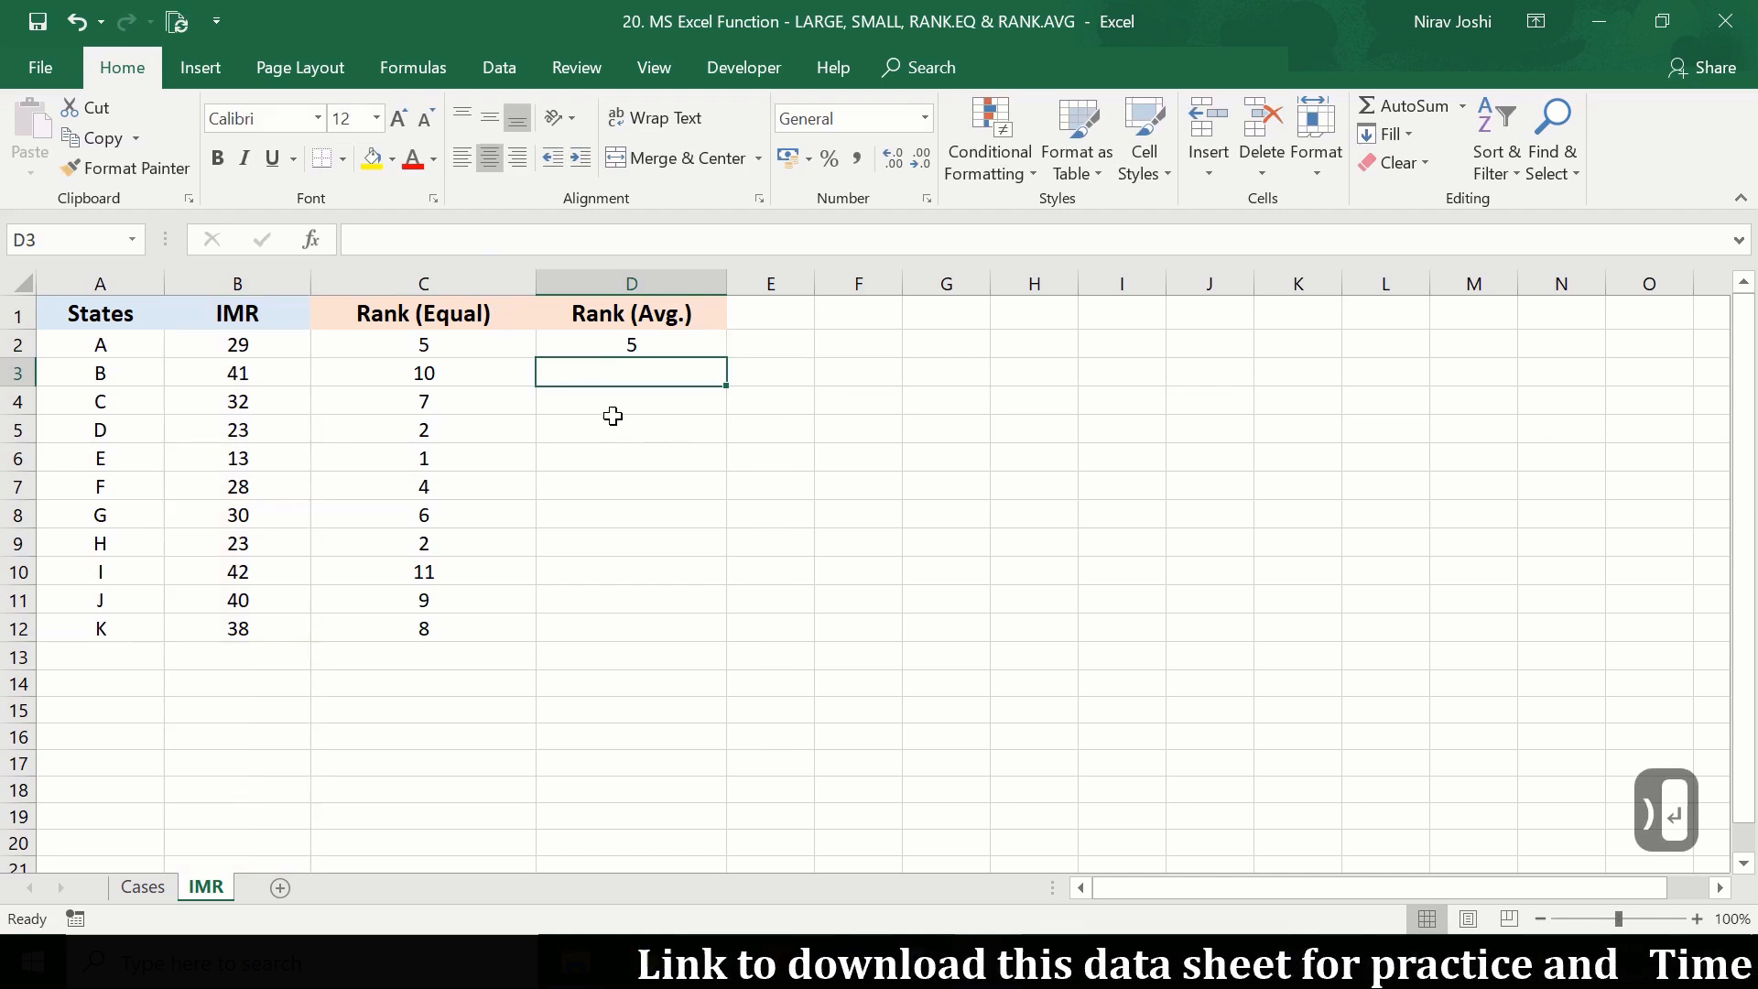
# - Fill the RANK.AVG formula from D2 down to D12, and compare the ranks of tied states D and H
pyautogui.click(628, 345)
pyautogui.doubleClick(726, 357)
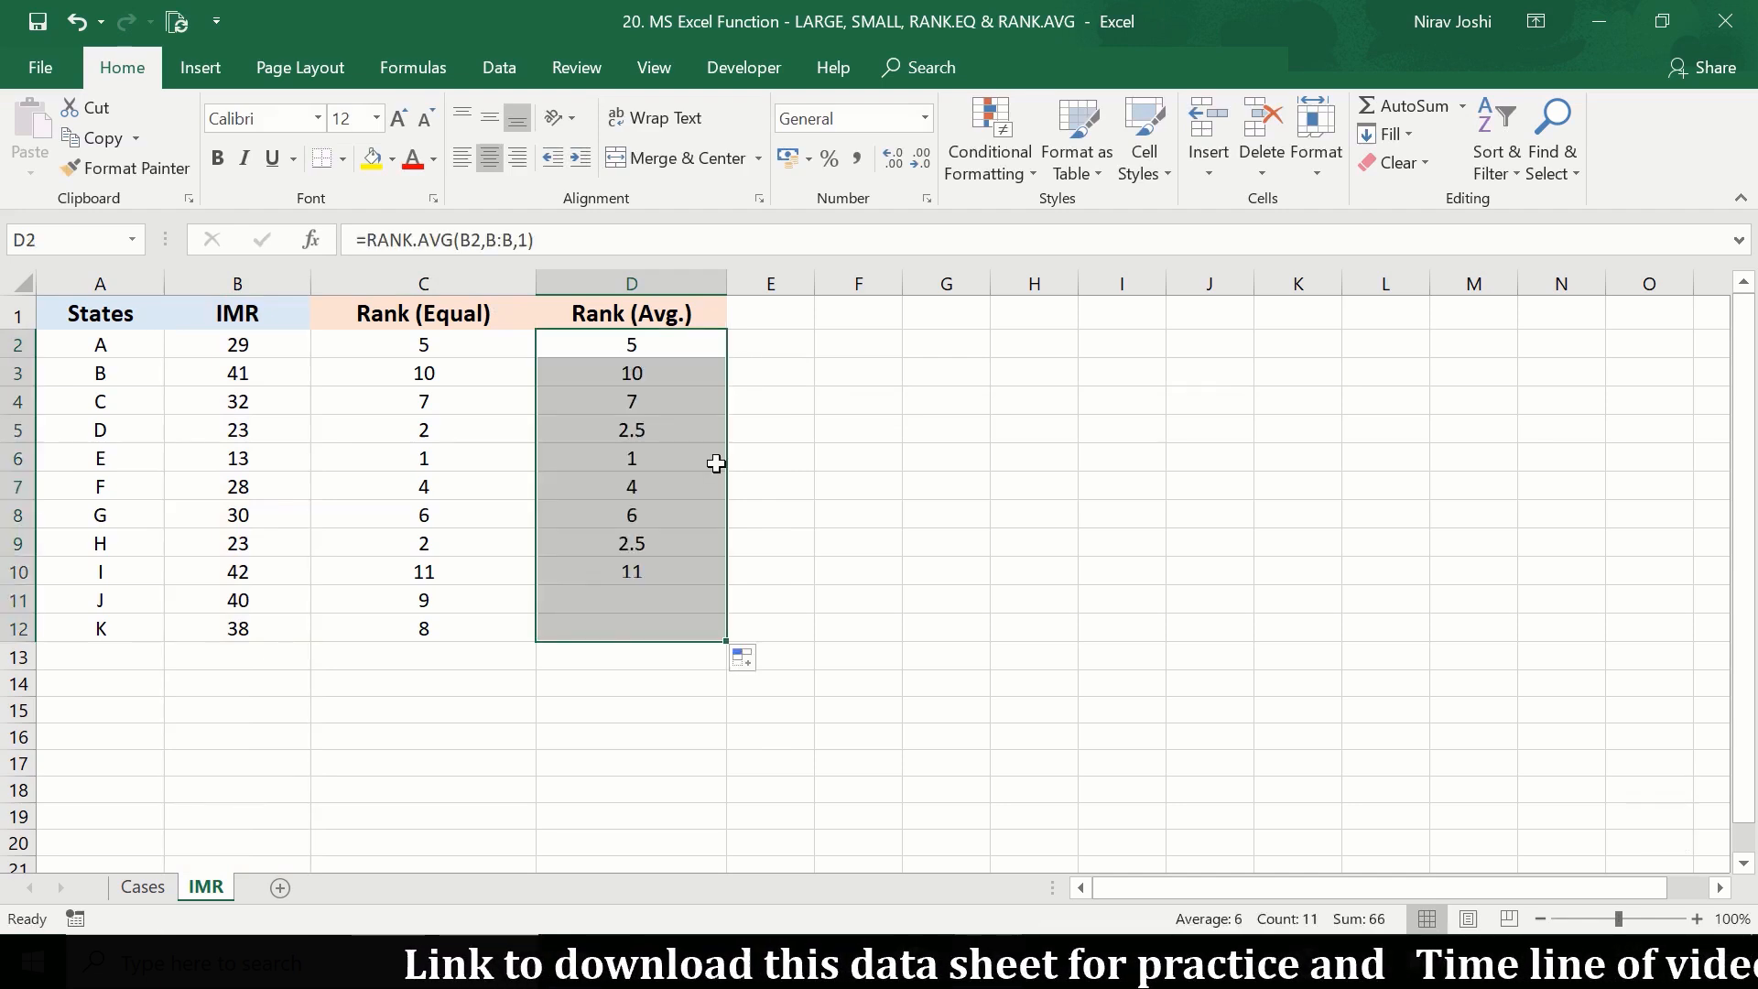
pyautogui.click(628, 547)
pyautogui.moveTo(471, 441); pyautogui.dragTo(700, 439)
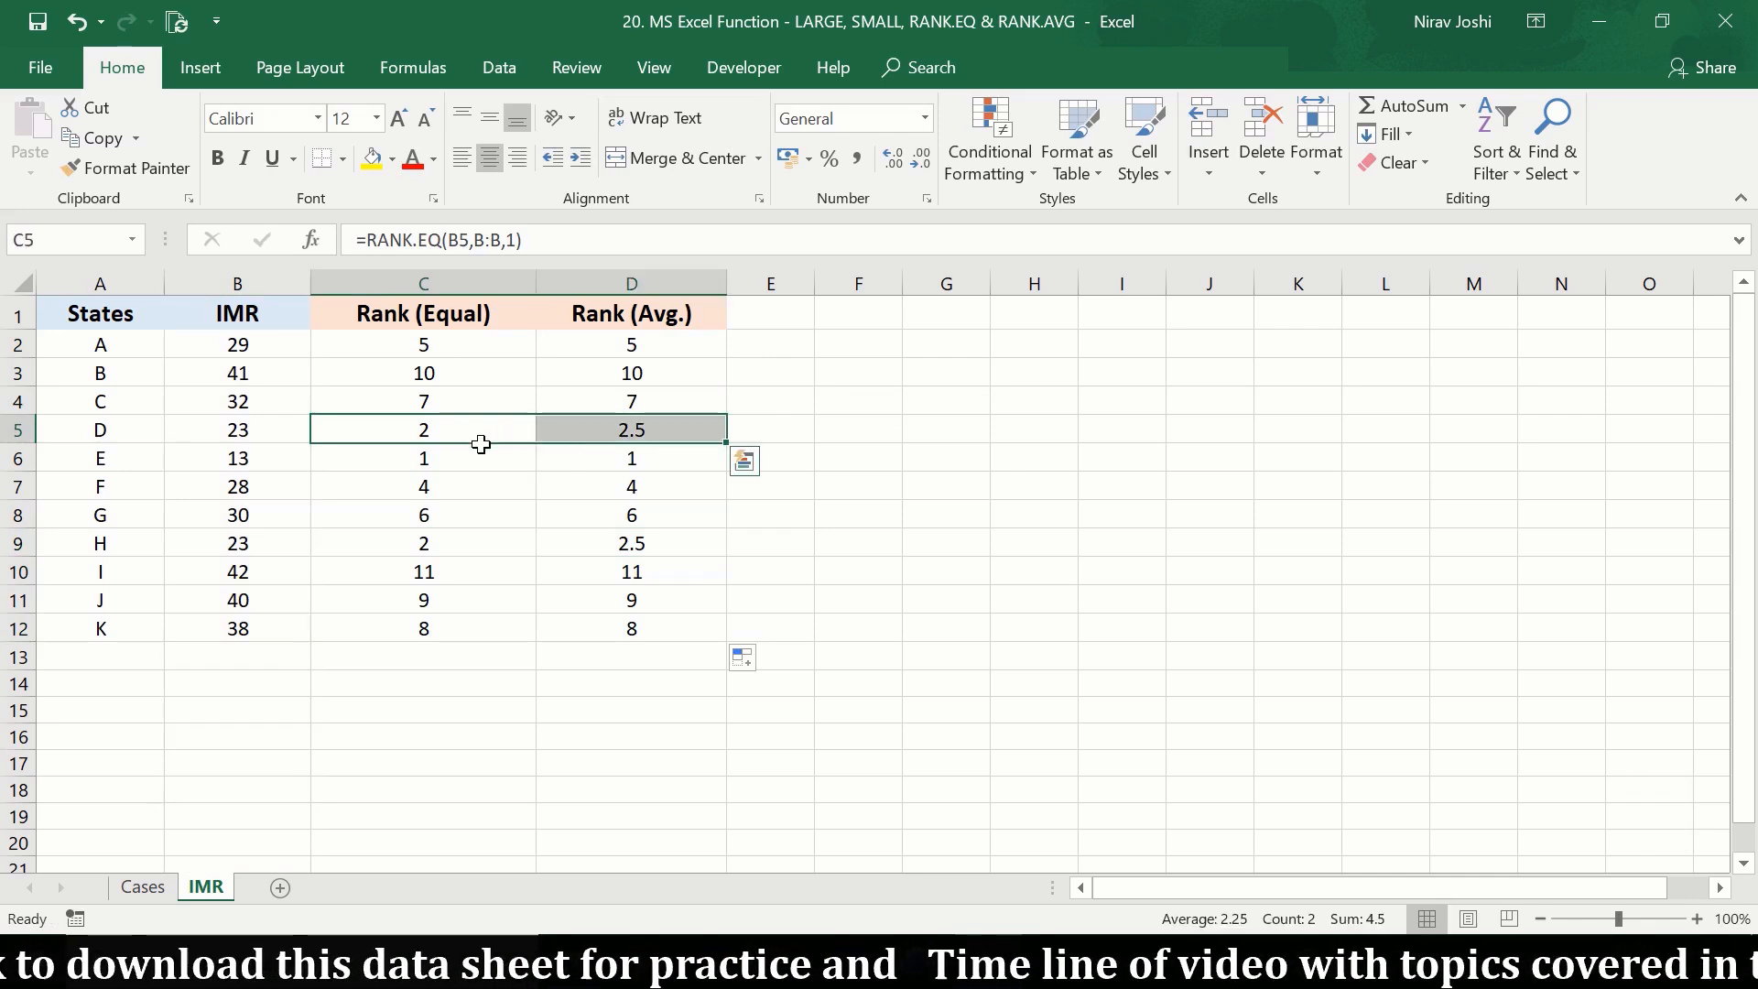
pyautogui.click(591, 438)
pyautogui.click(630, 549)
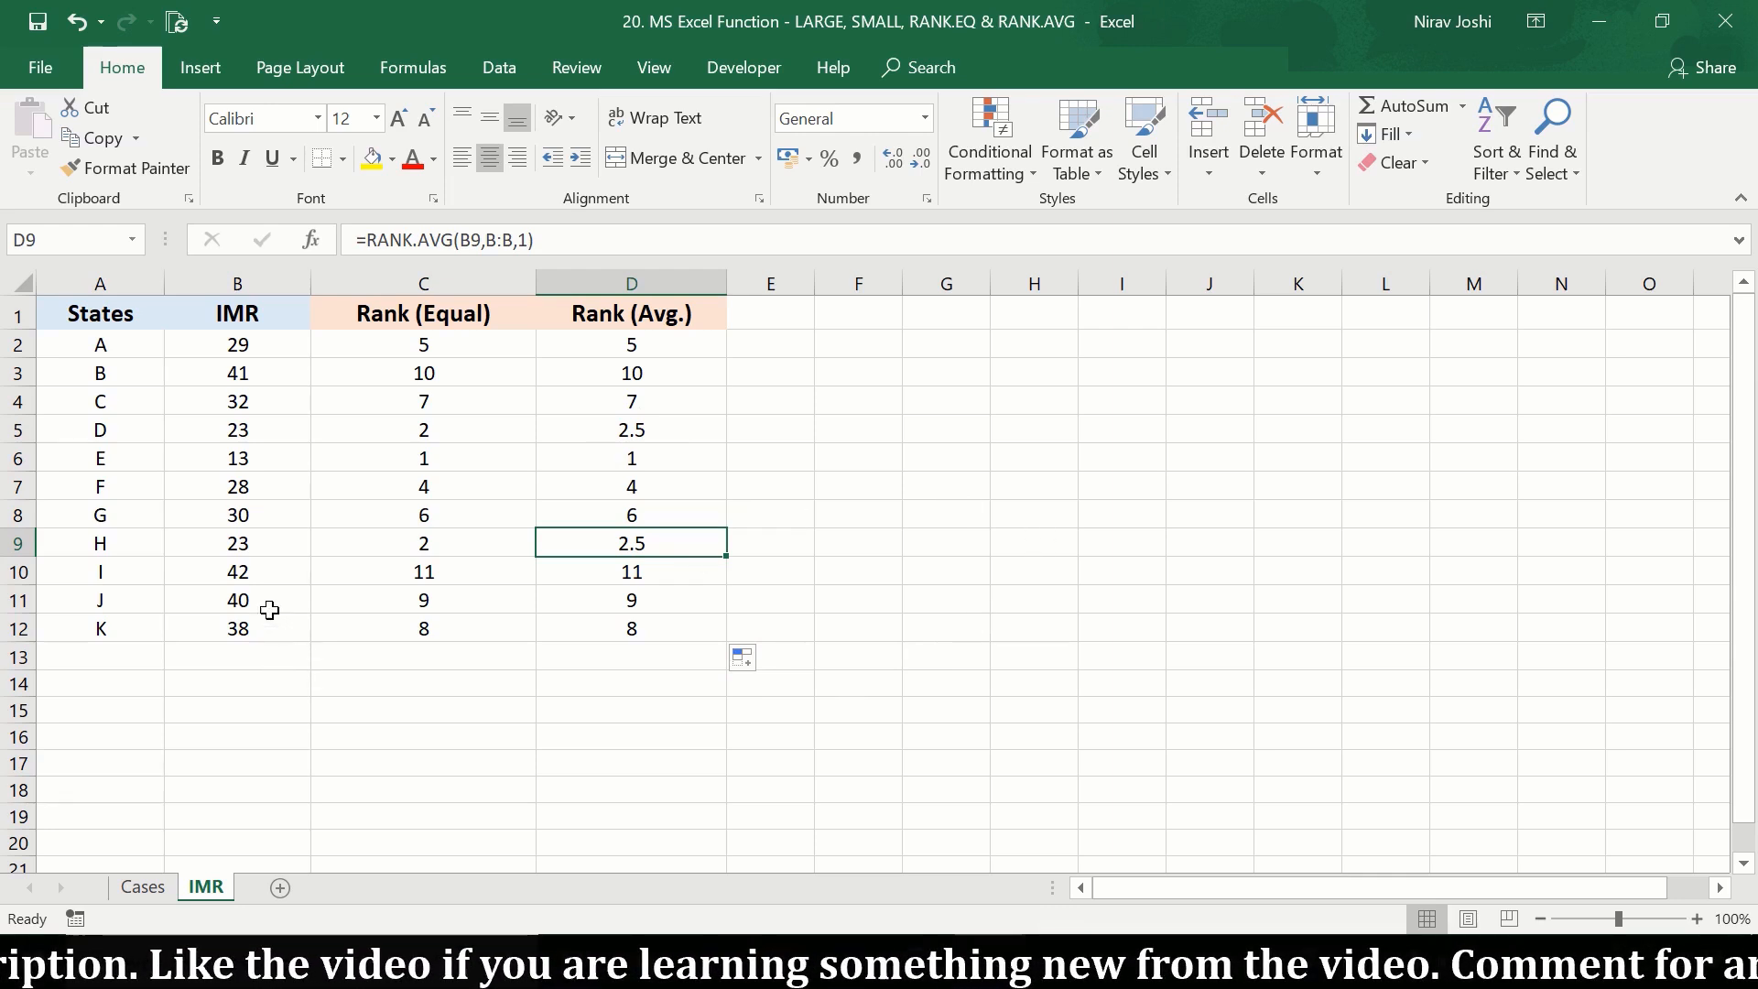
# - Set state F's IMR in B7 to 23, and select the tied values in B5, B7 and B9
pyautogui.click(272, 499)
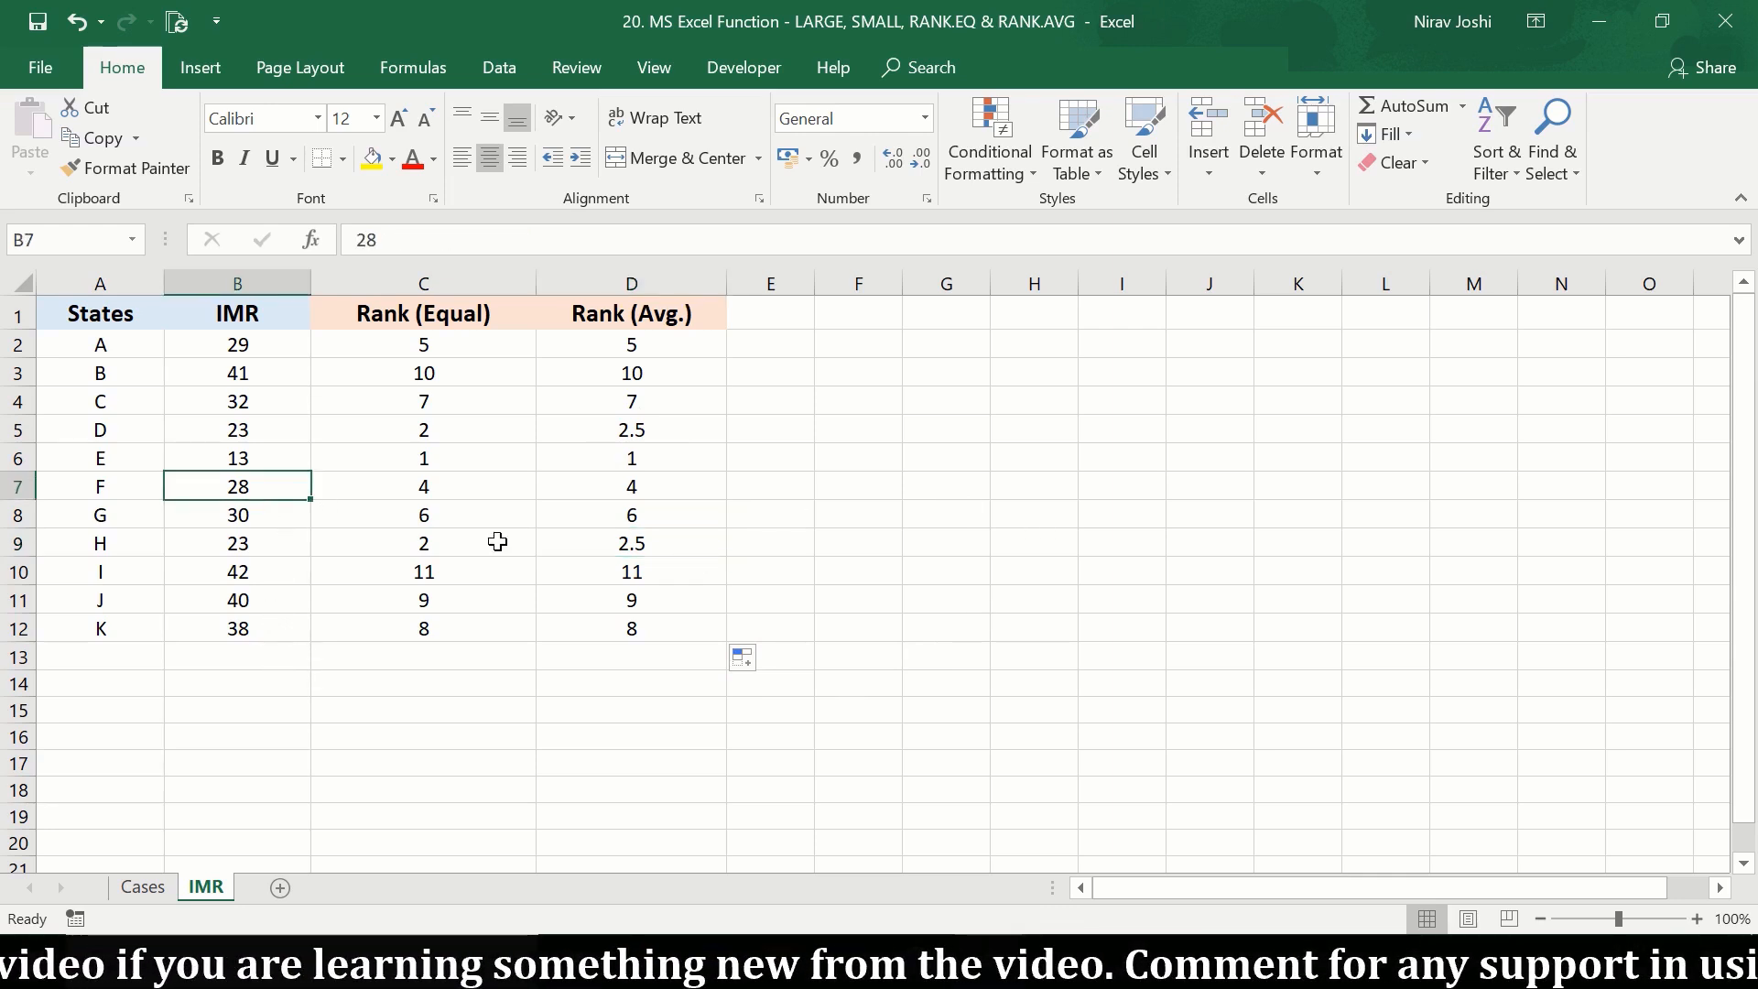
pyautogui.write('23')
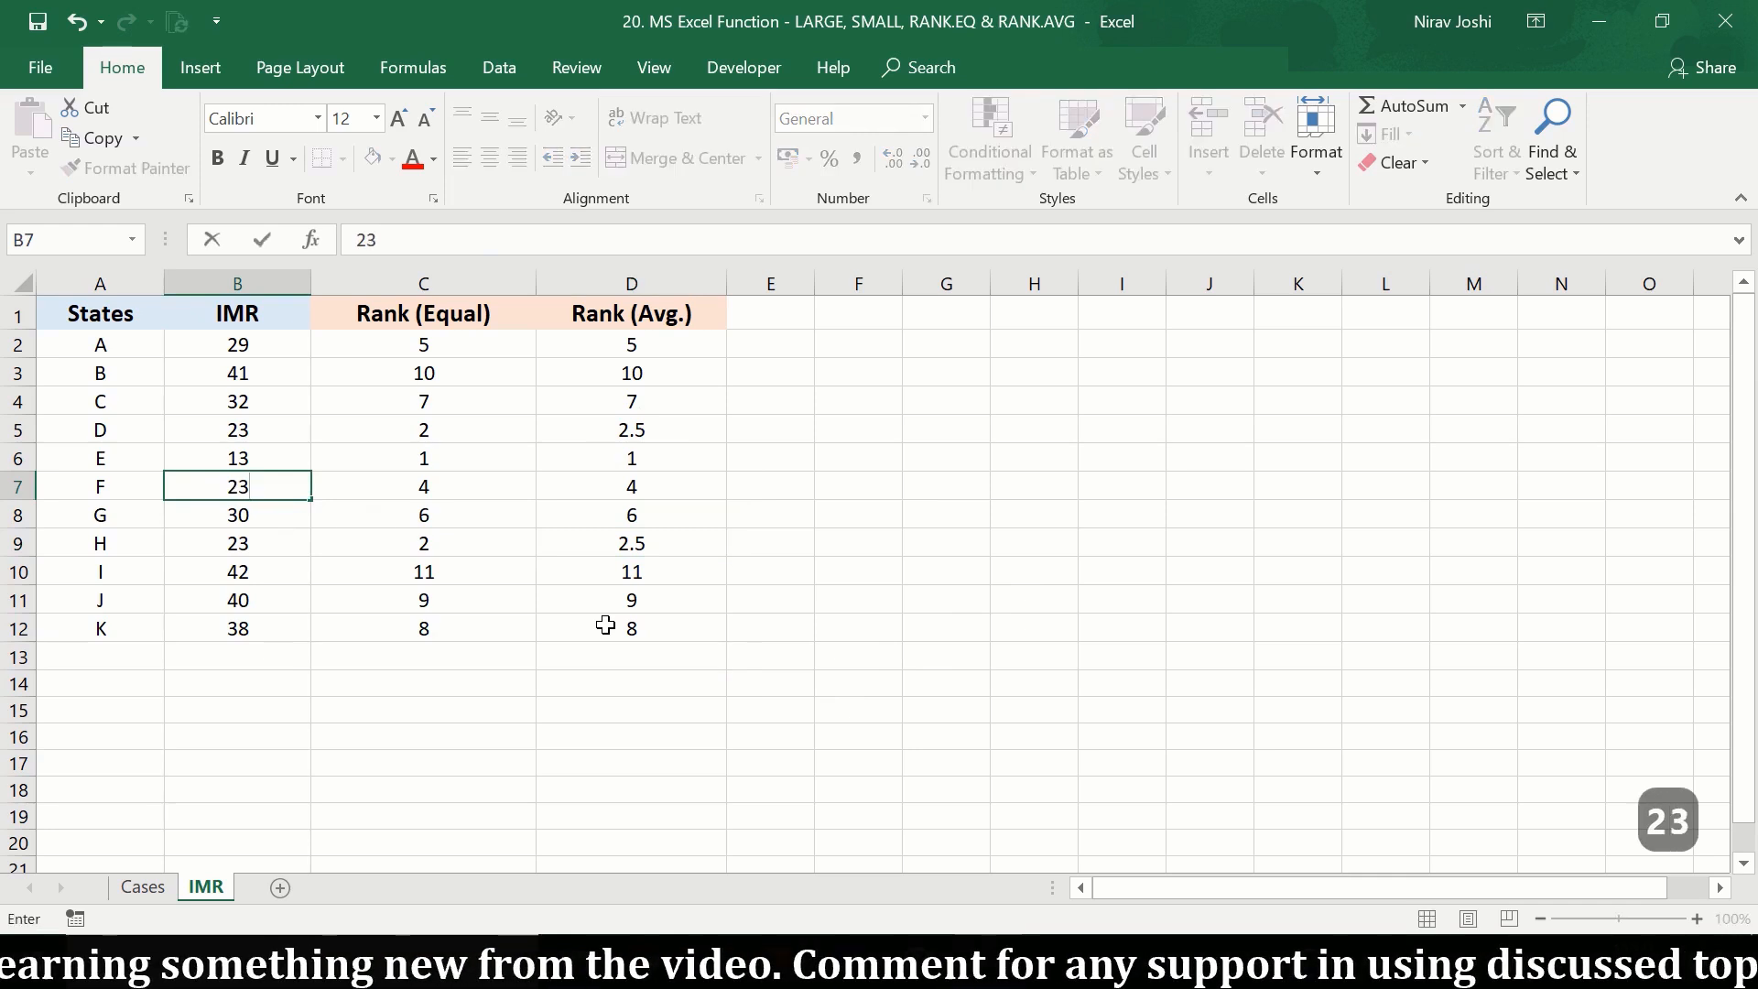
pyautogui.press('Return')
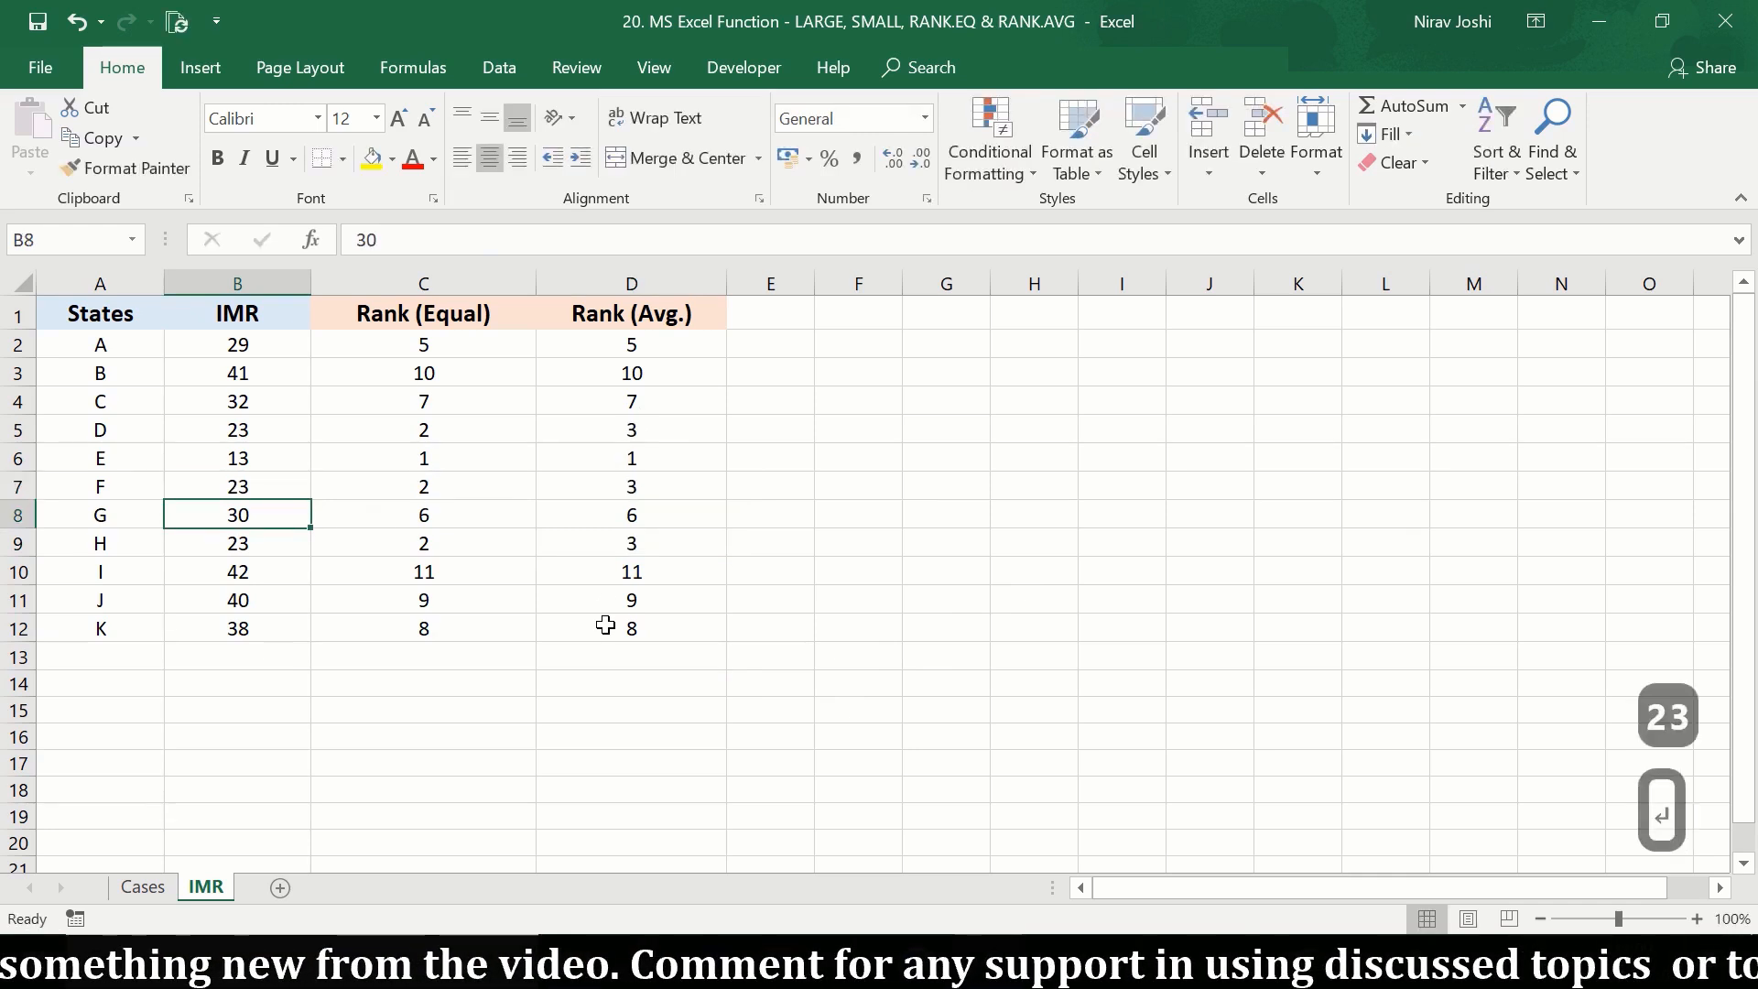
pyautogui.click(281, 440)
pyautogui.keyDown('ctrl'); pyautogui.click(274, 495); pyautogui.keyUp('ctrl')
pyautogui.keyDown('ctrl'); pyautogui.click(273, 555); pyautogui.keyUp('ctrl')
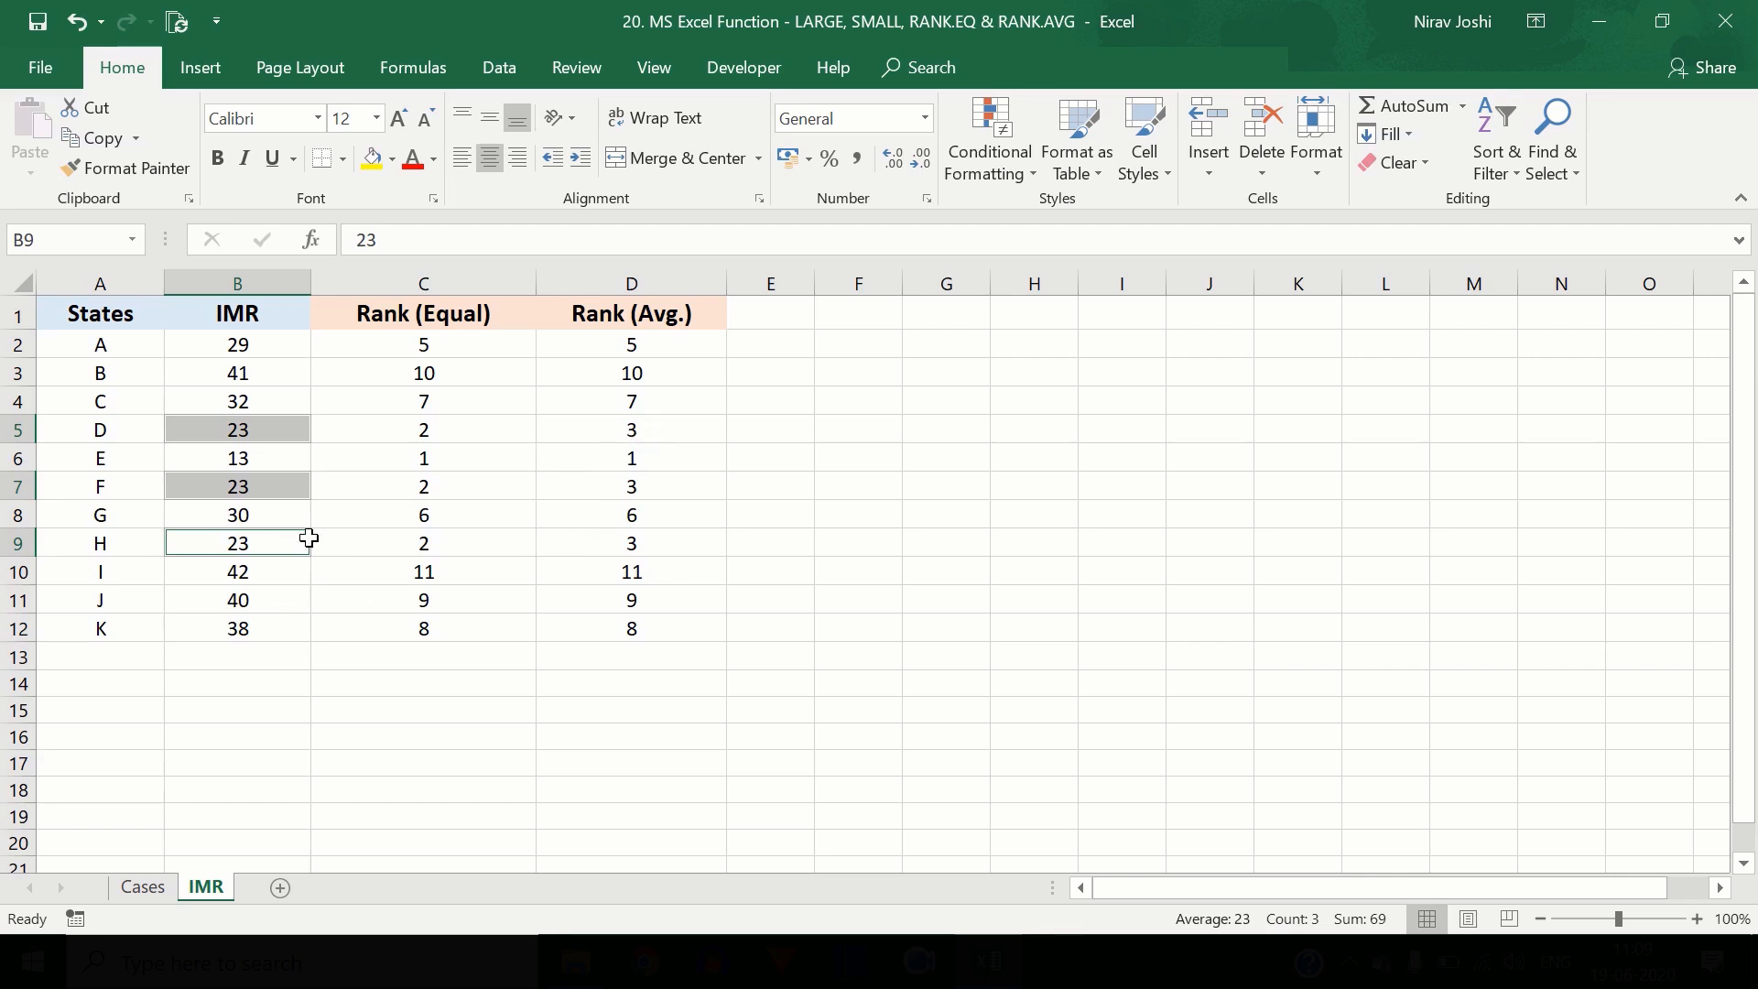
# - Set state A's IMR in B2 to 23 to add a fourth tied value
pyautogui.click(264, 359)
pyautogui.write('23')
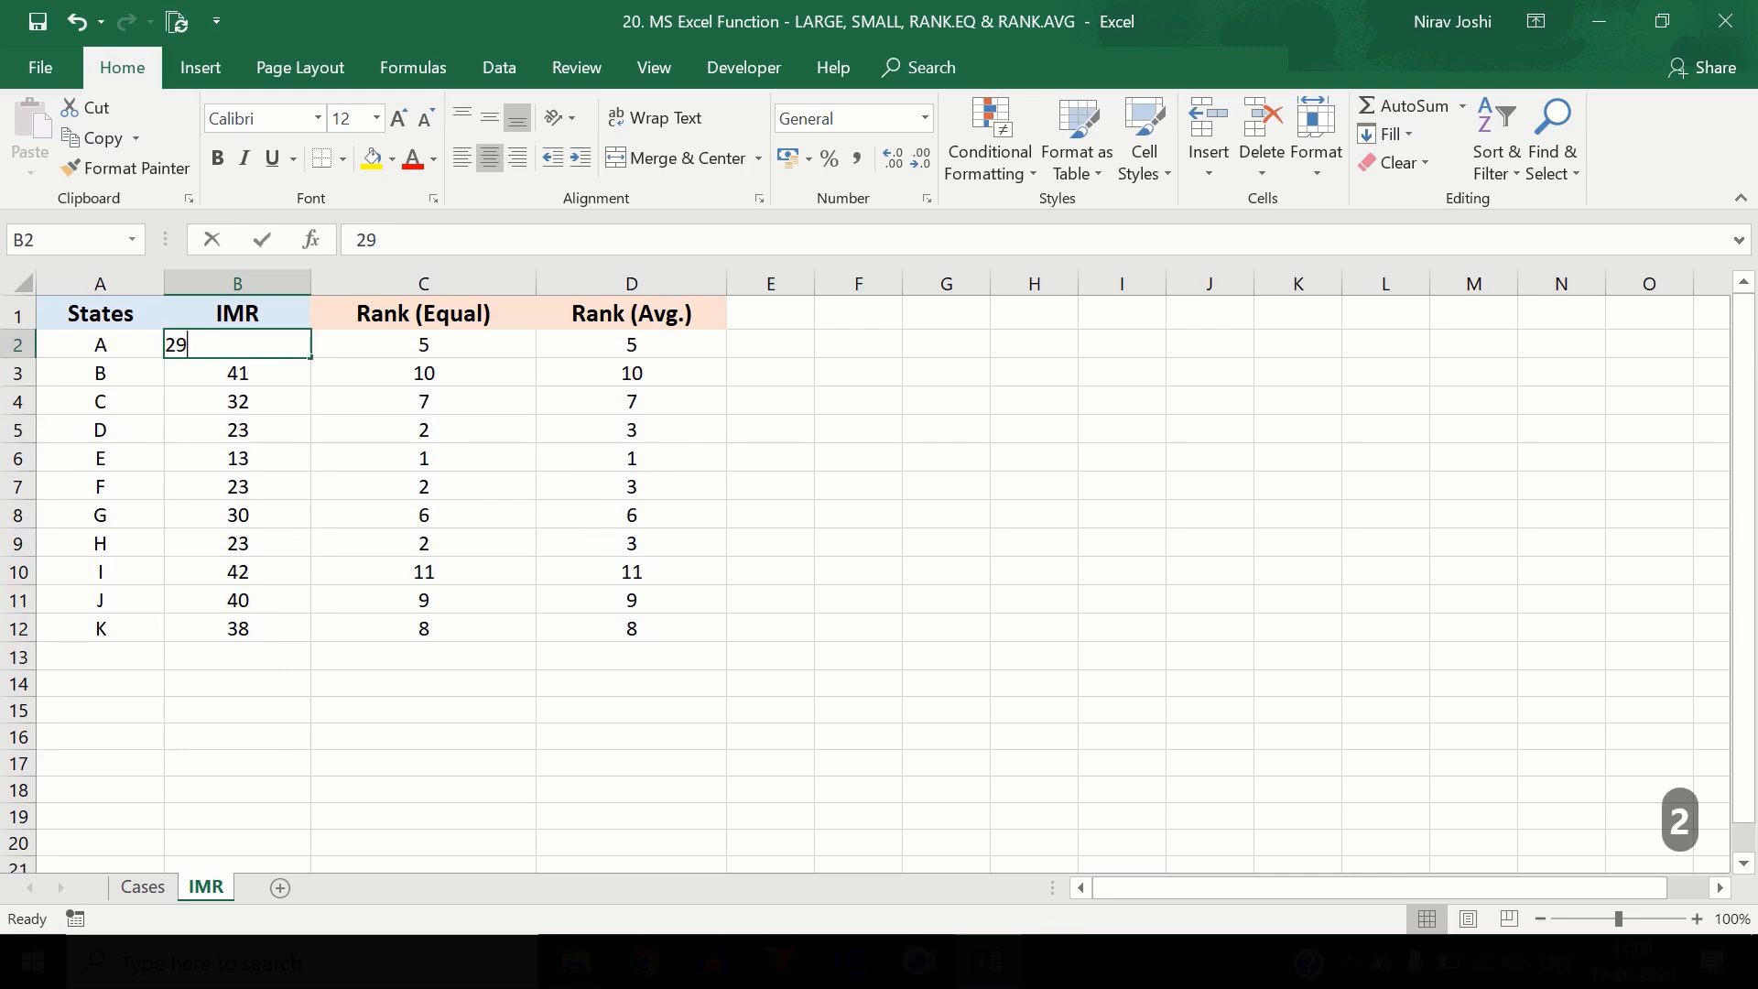
pyautogui.press('Return')
# - Examine the tied IMR values in B2, B5, B7 and B9 and compare the Rank (Equal) and Rank (Avg.) columns
pyautogui.click(279, 351)
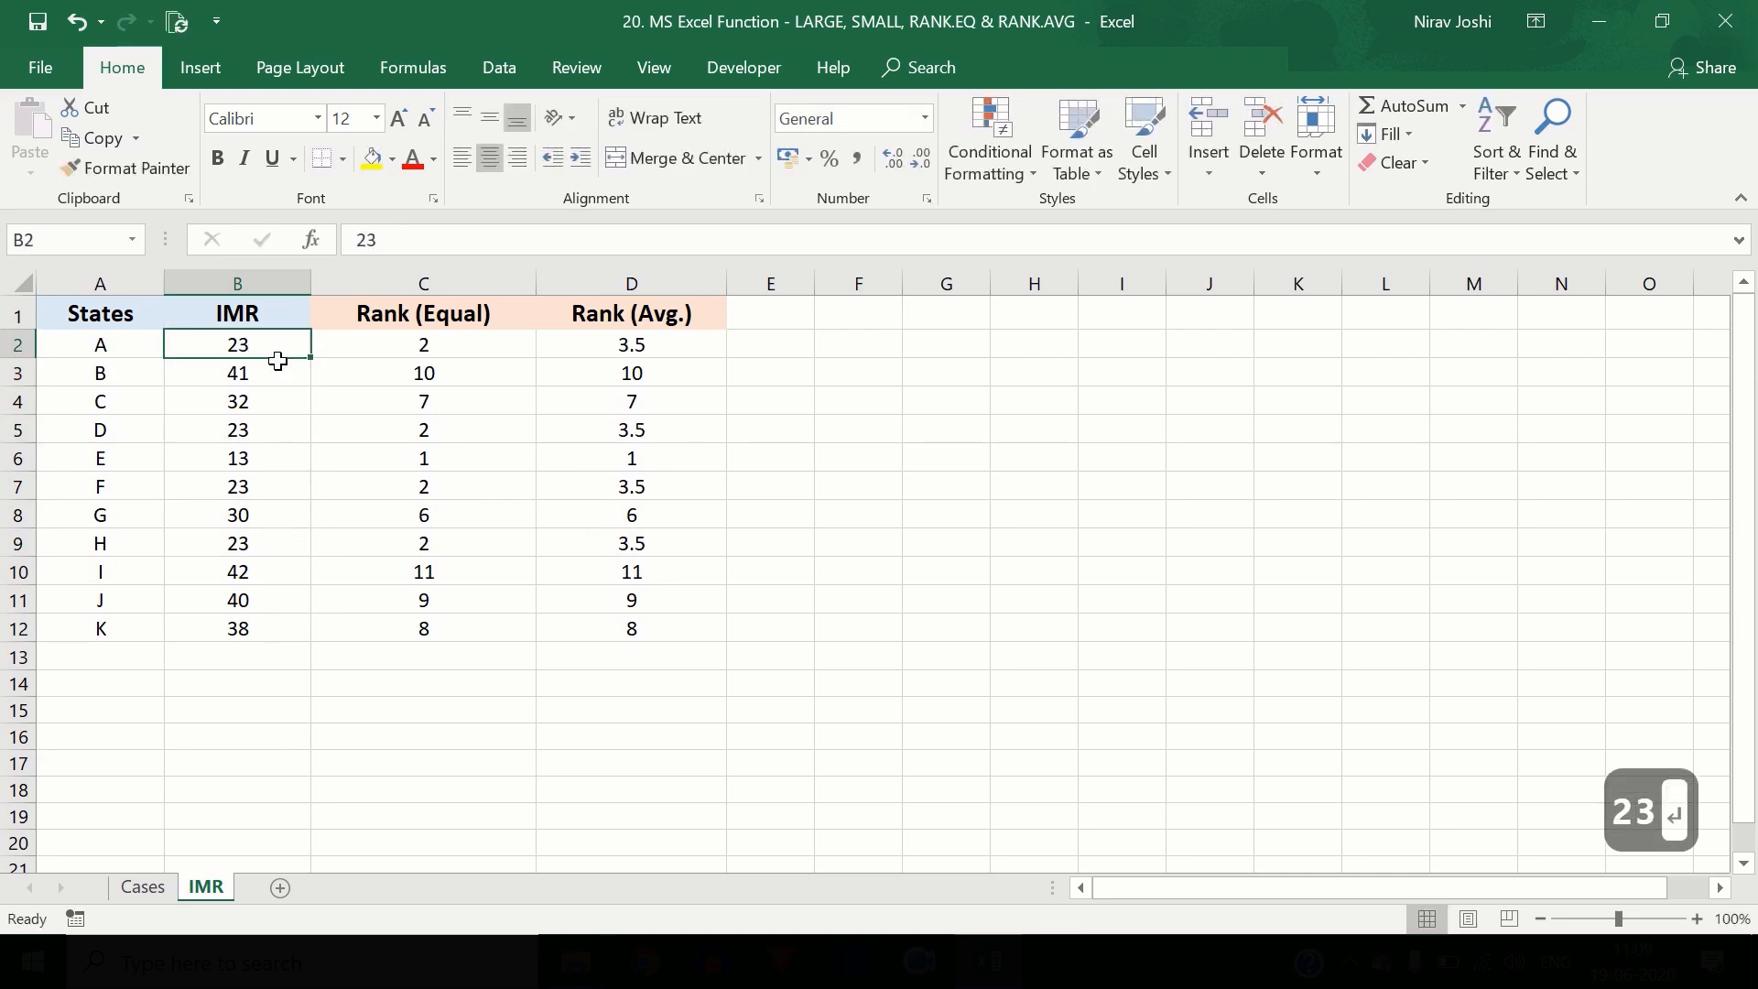
pyautogui.keyDown('ctrl'); pyautogui.click(284, 438); pyautogui.keyUp('ctrl')
pyautogui.keyDown('ctrl'); pyautogui.click(274, 494); pyautogui.keyUp('ctrl')
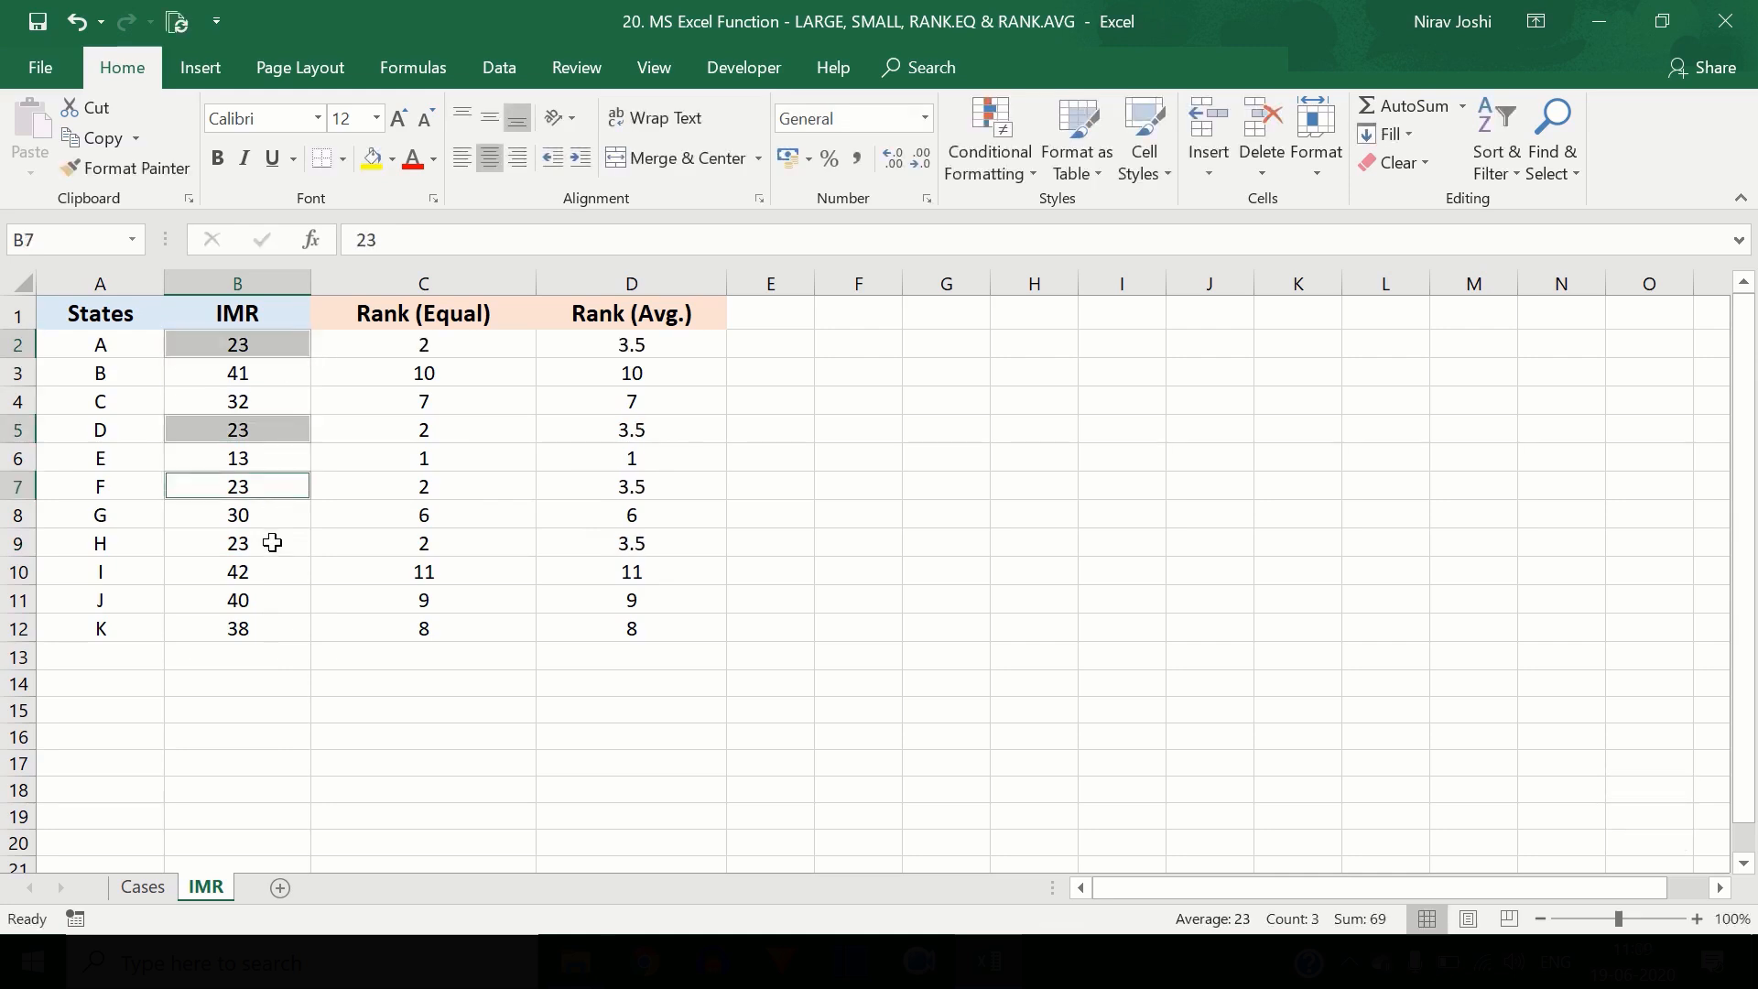
pyautogui.keyDown('ctrl'); pyautogui.click(272, 542); pyautogui.keyUp('ctrl')
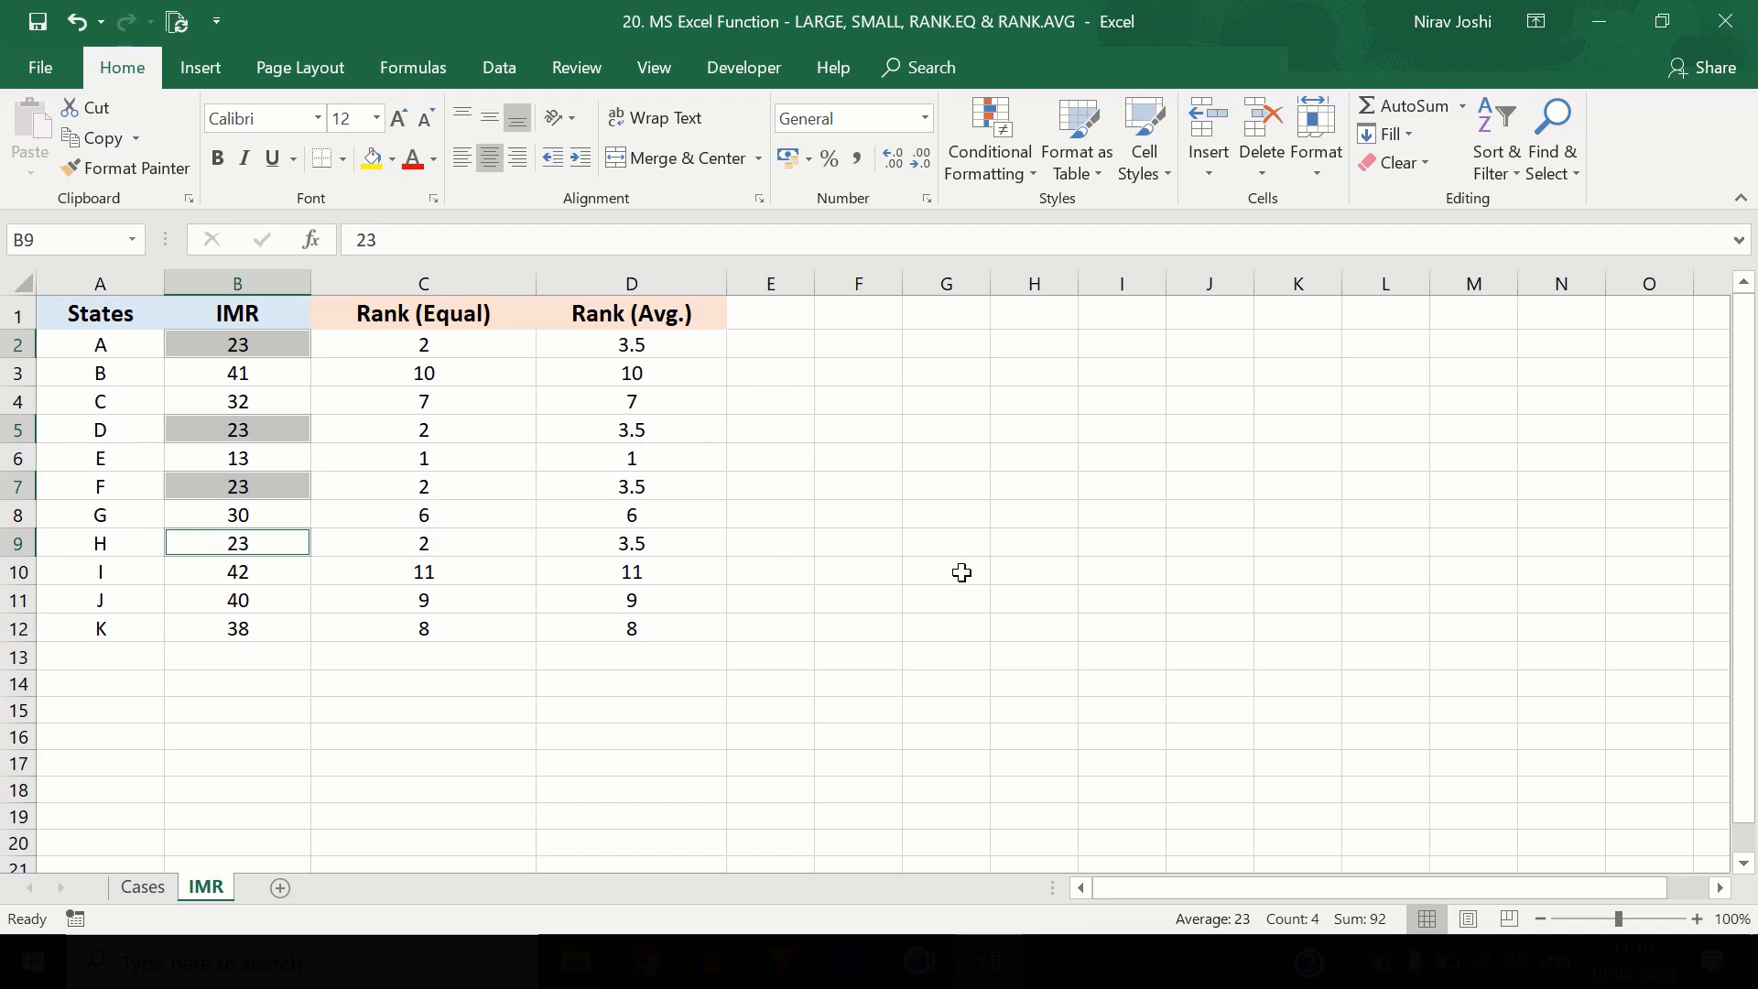
pyautogui.click(487, 284)
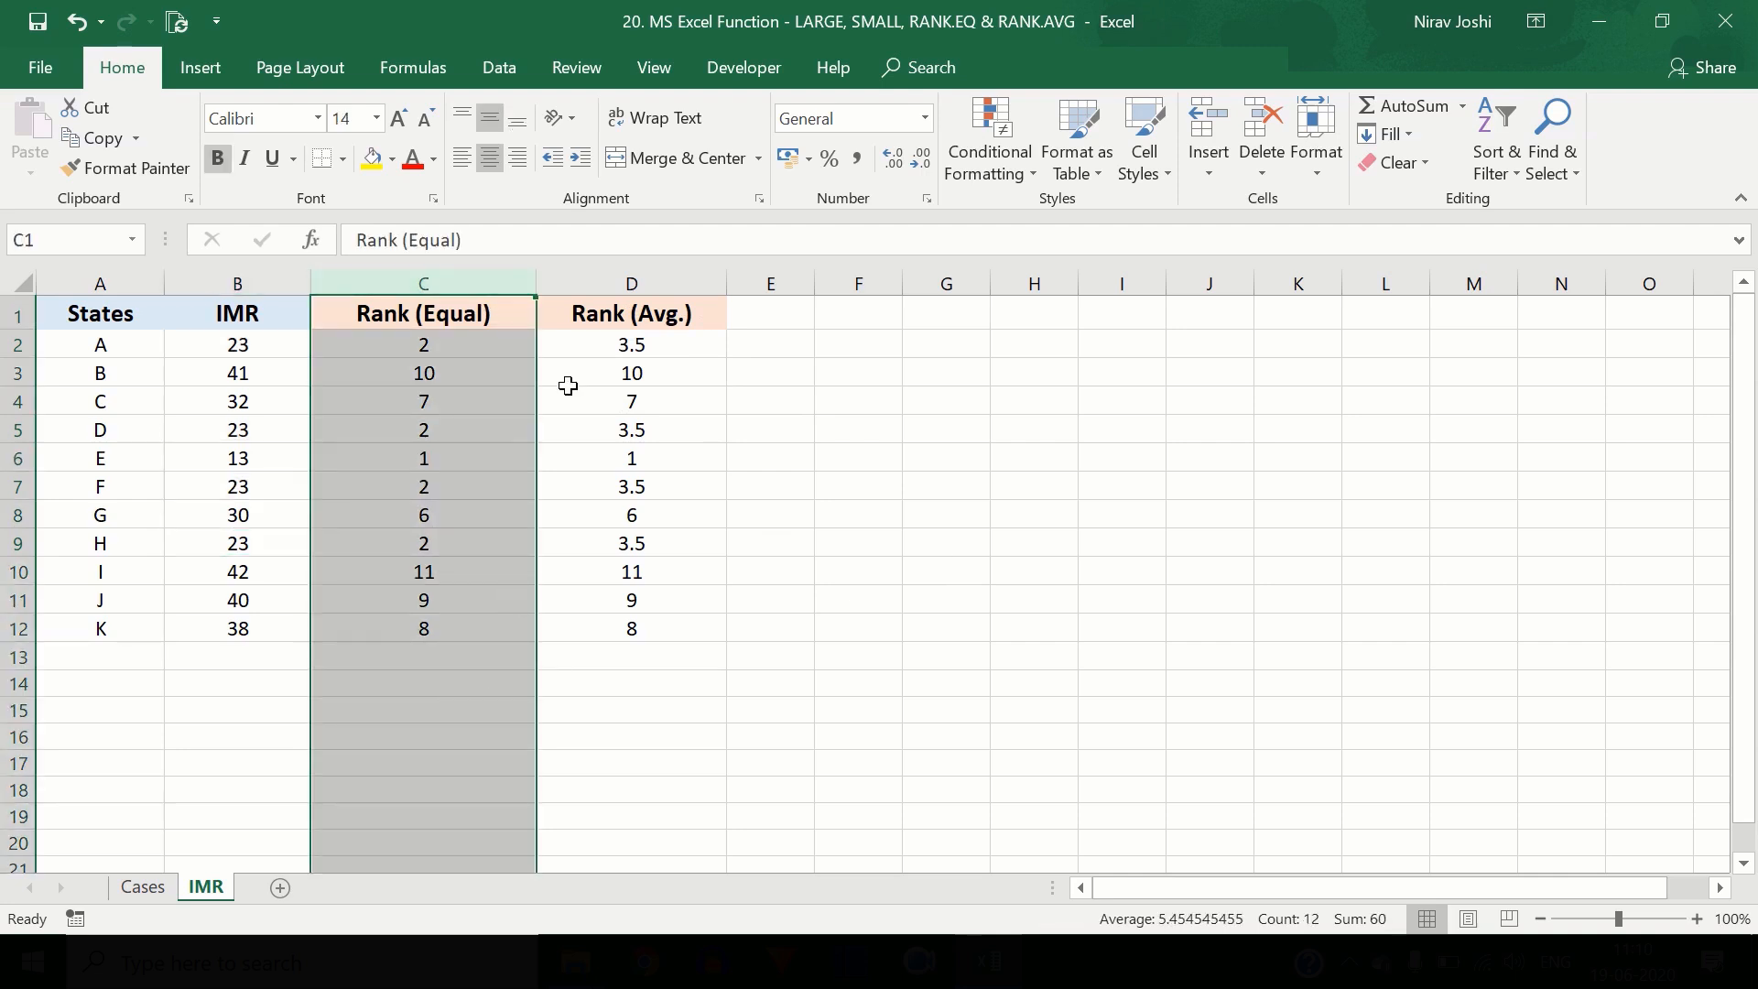
pyautogui.click(632, 285)
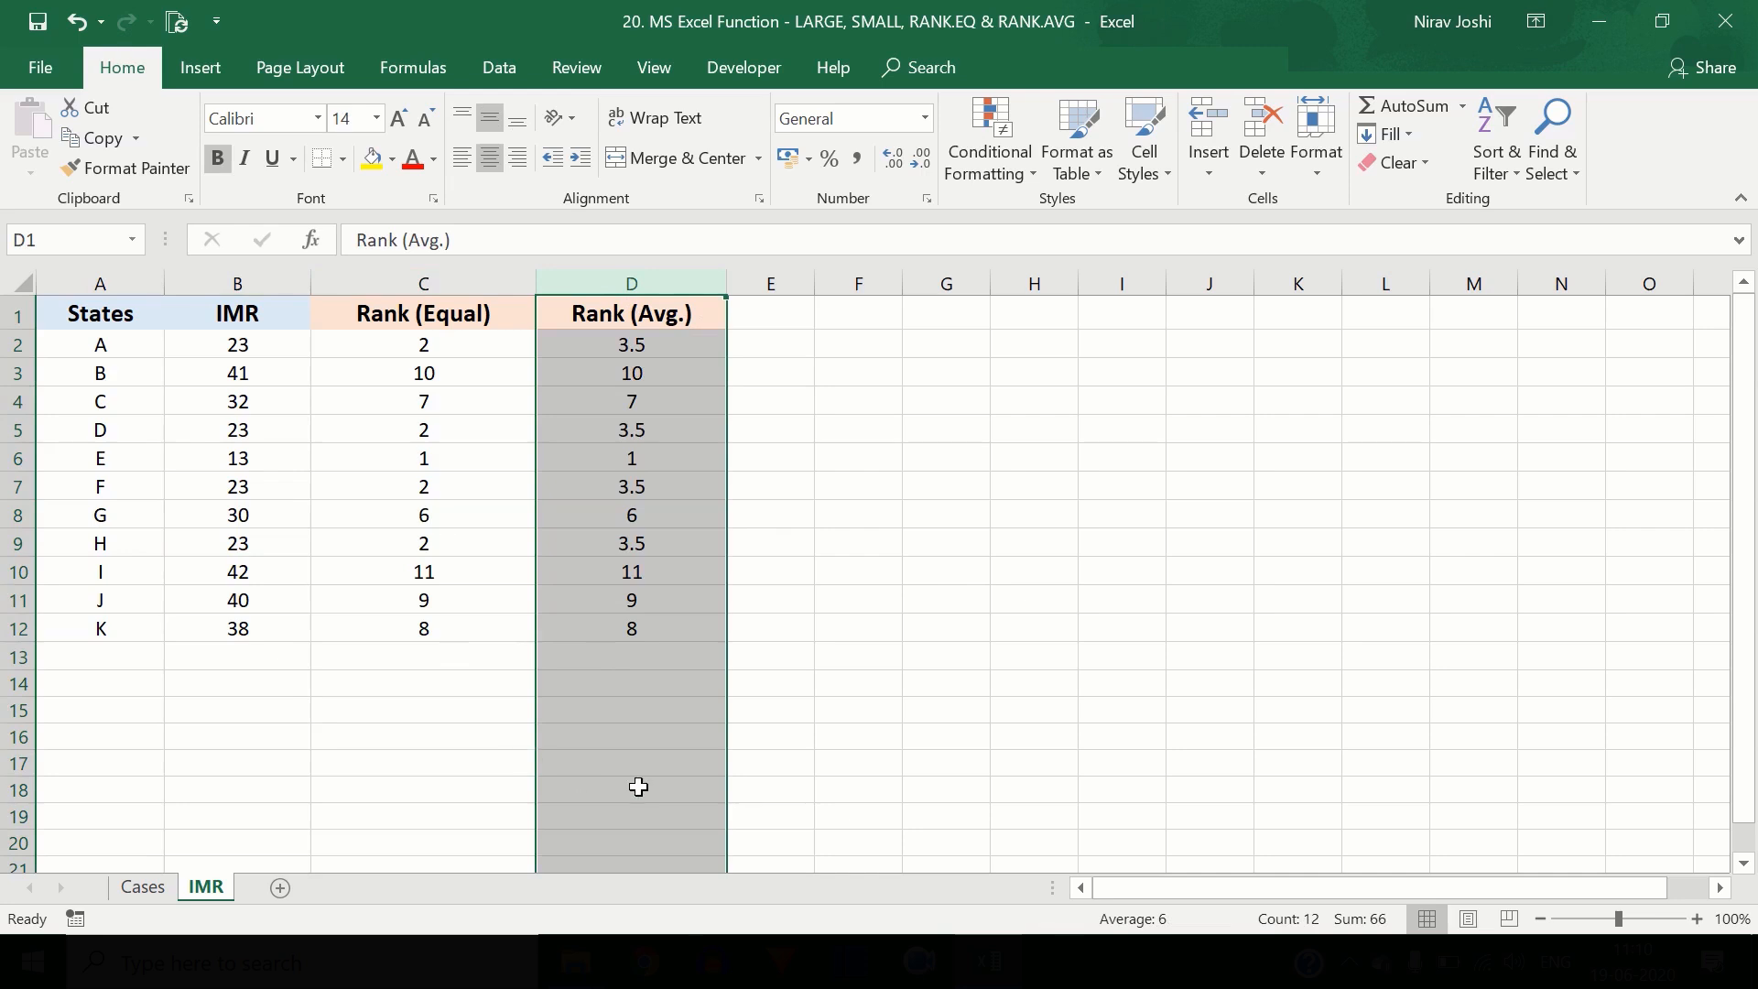